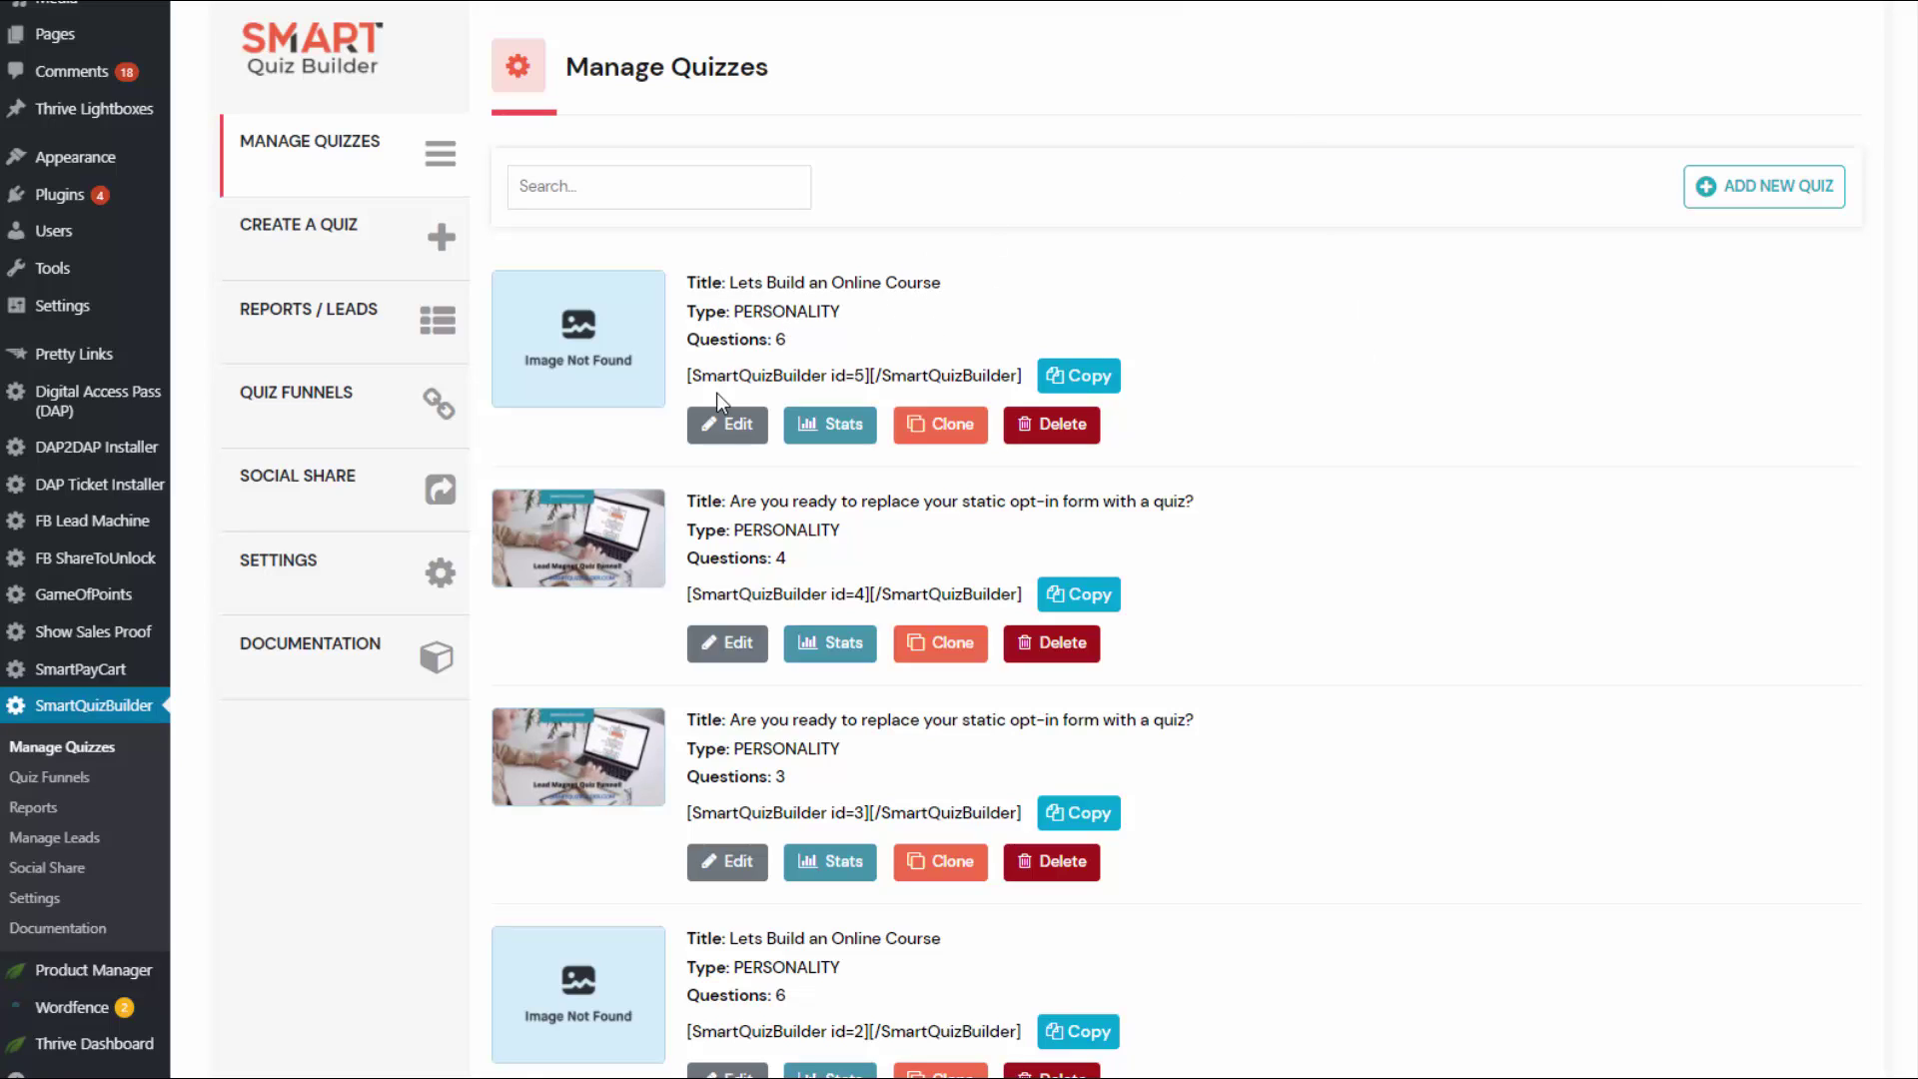
Open the first 'Lets Build an Online Course' quiz for editing in Smart Quiz Builder.
left_click(725, 425)
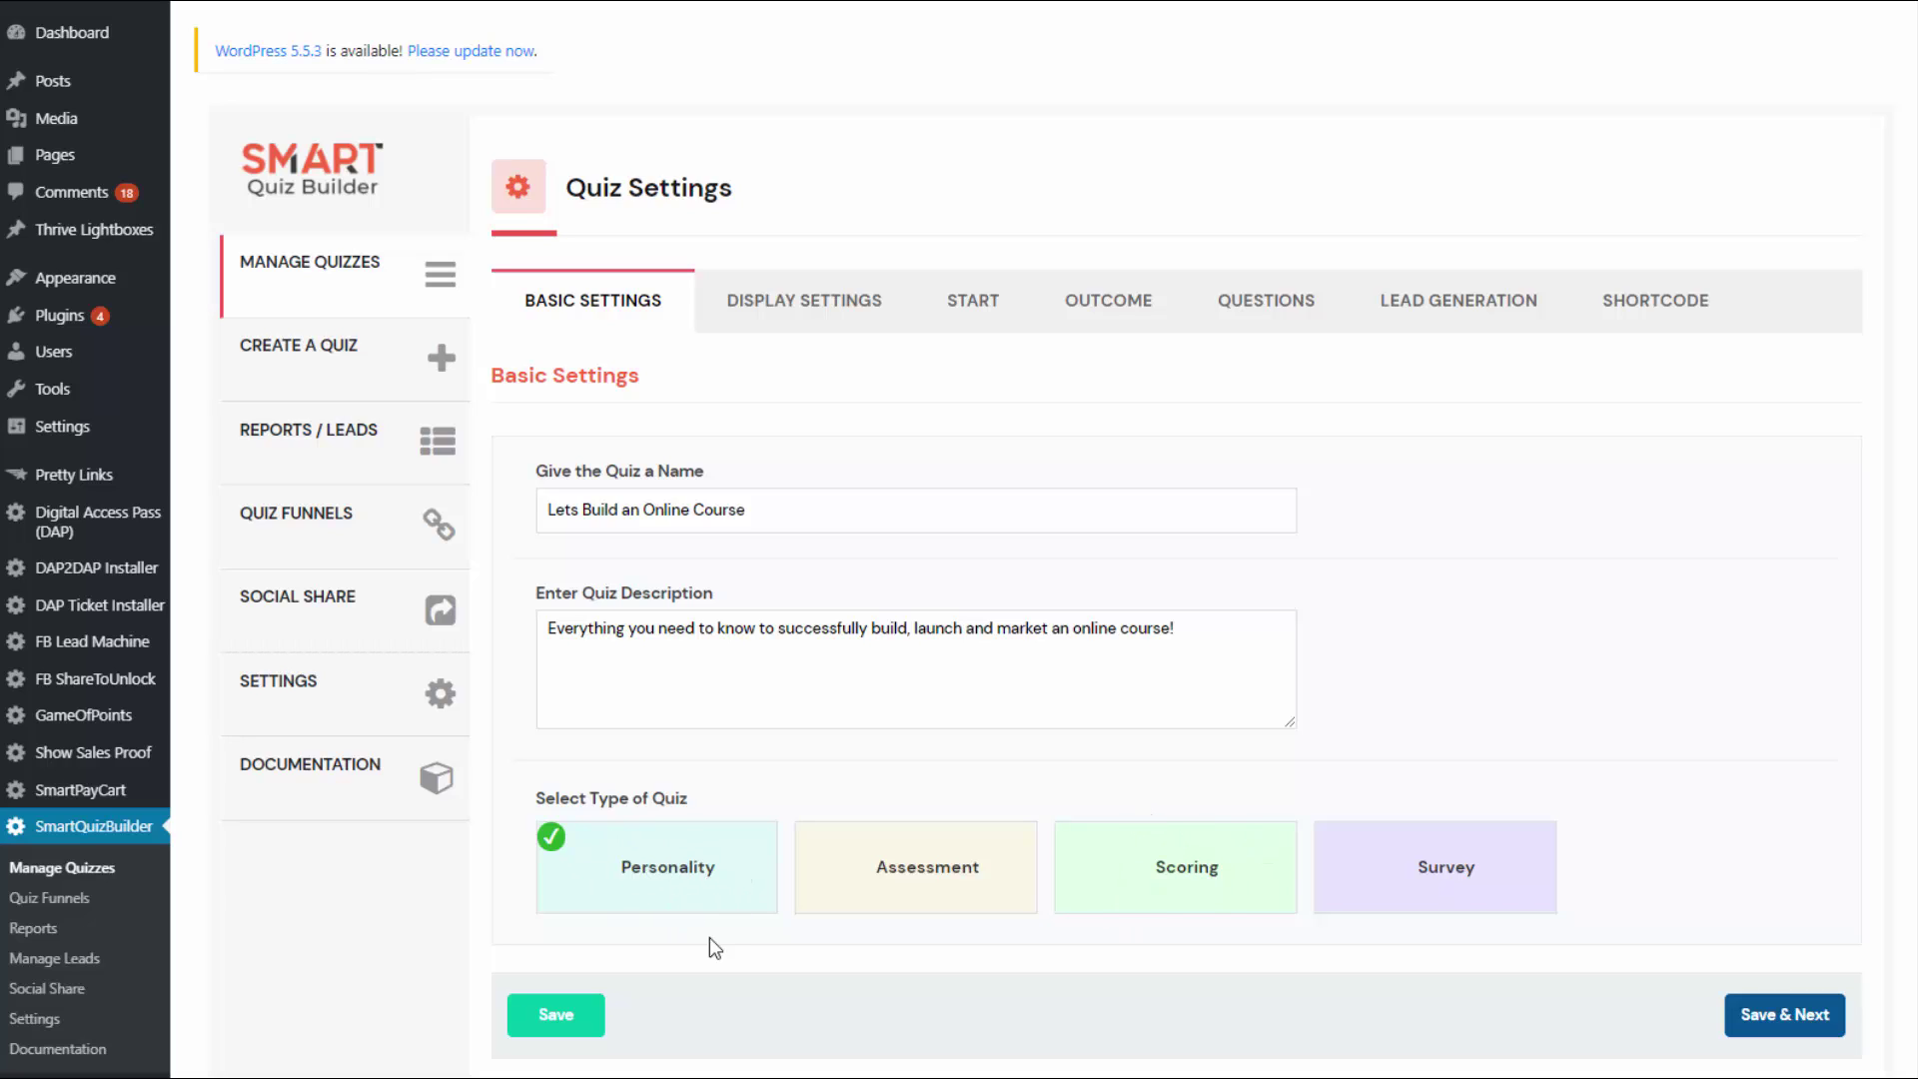
Open the quiz's Display Settings, keeping the same DAP course selected.
left_click(835, 315)
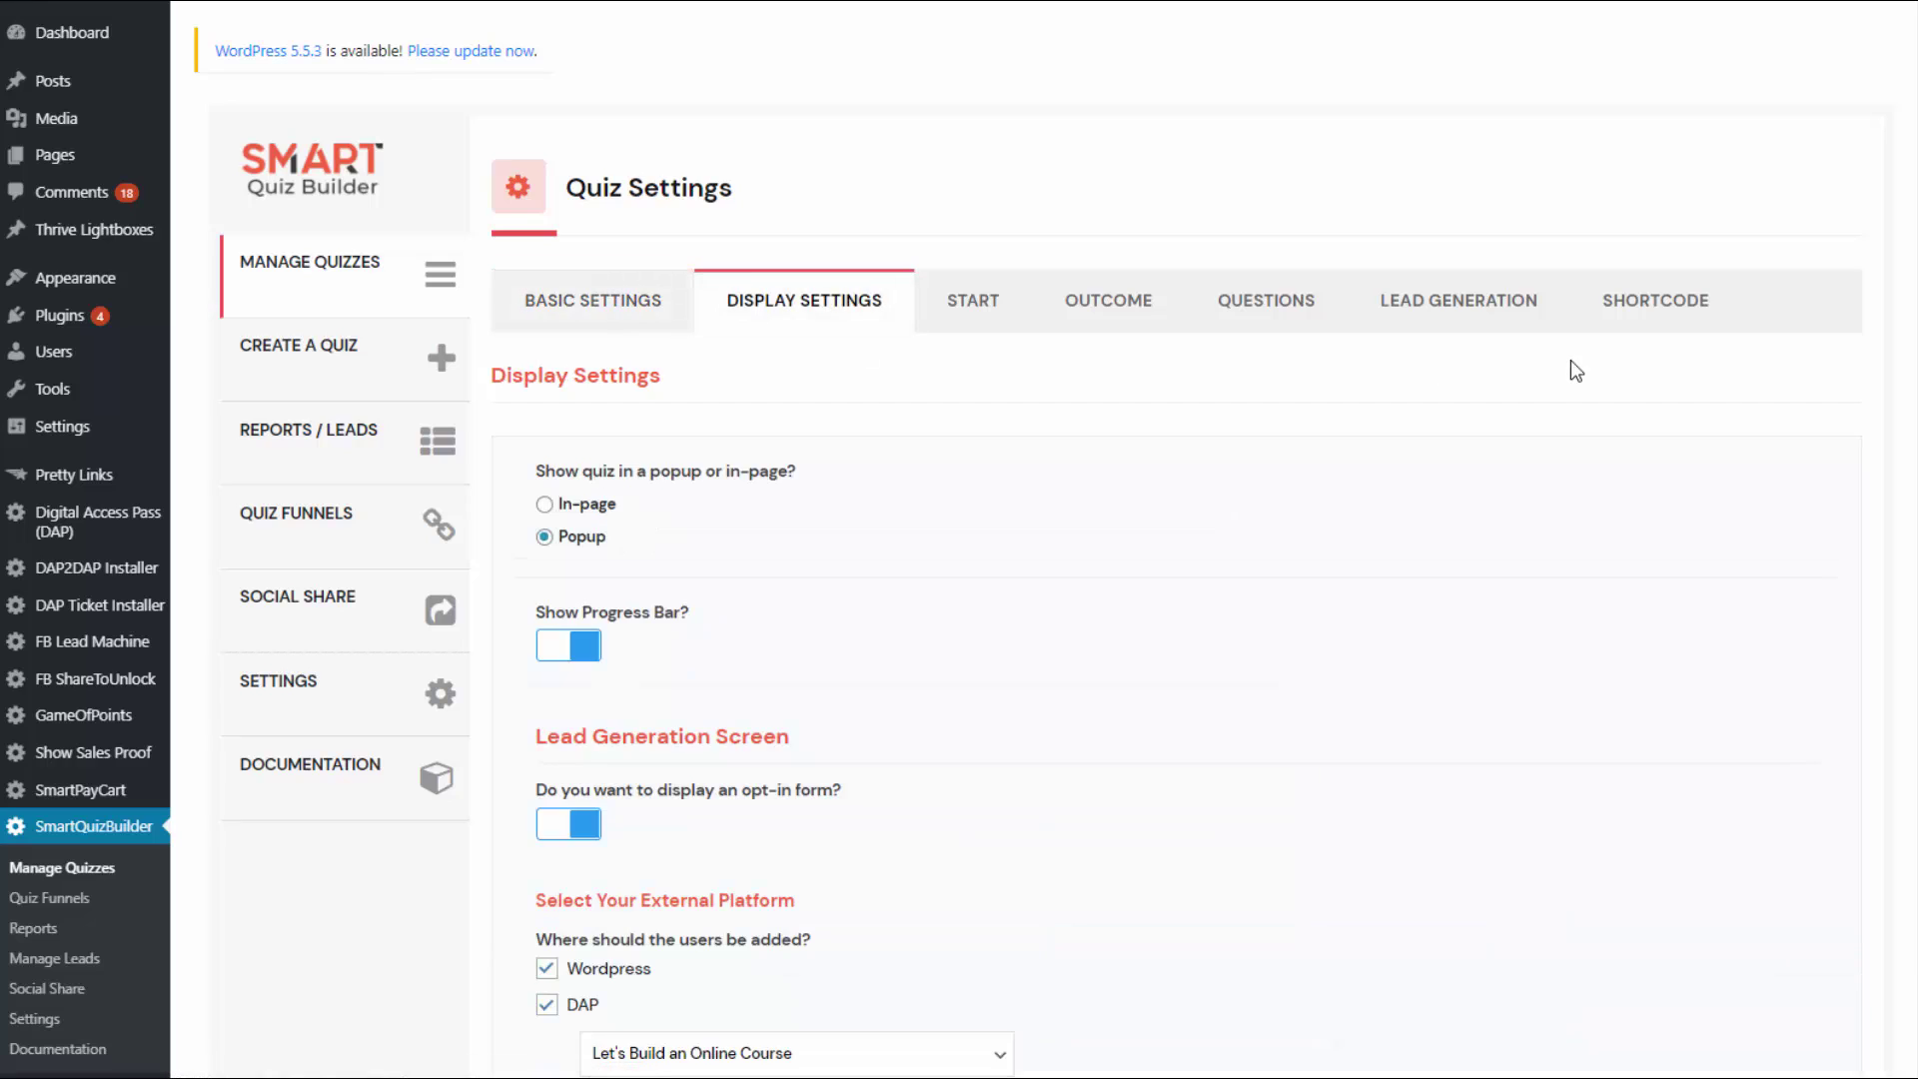
scroll(774, 590, "down", 1)
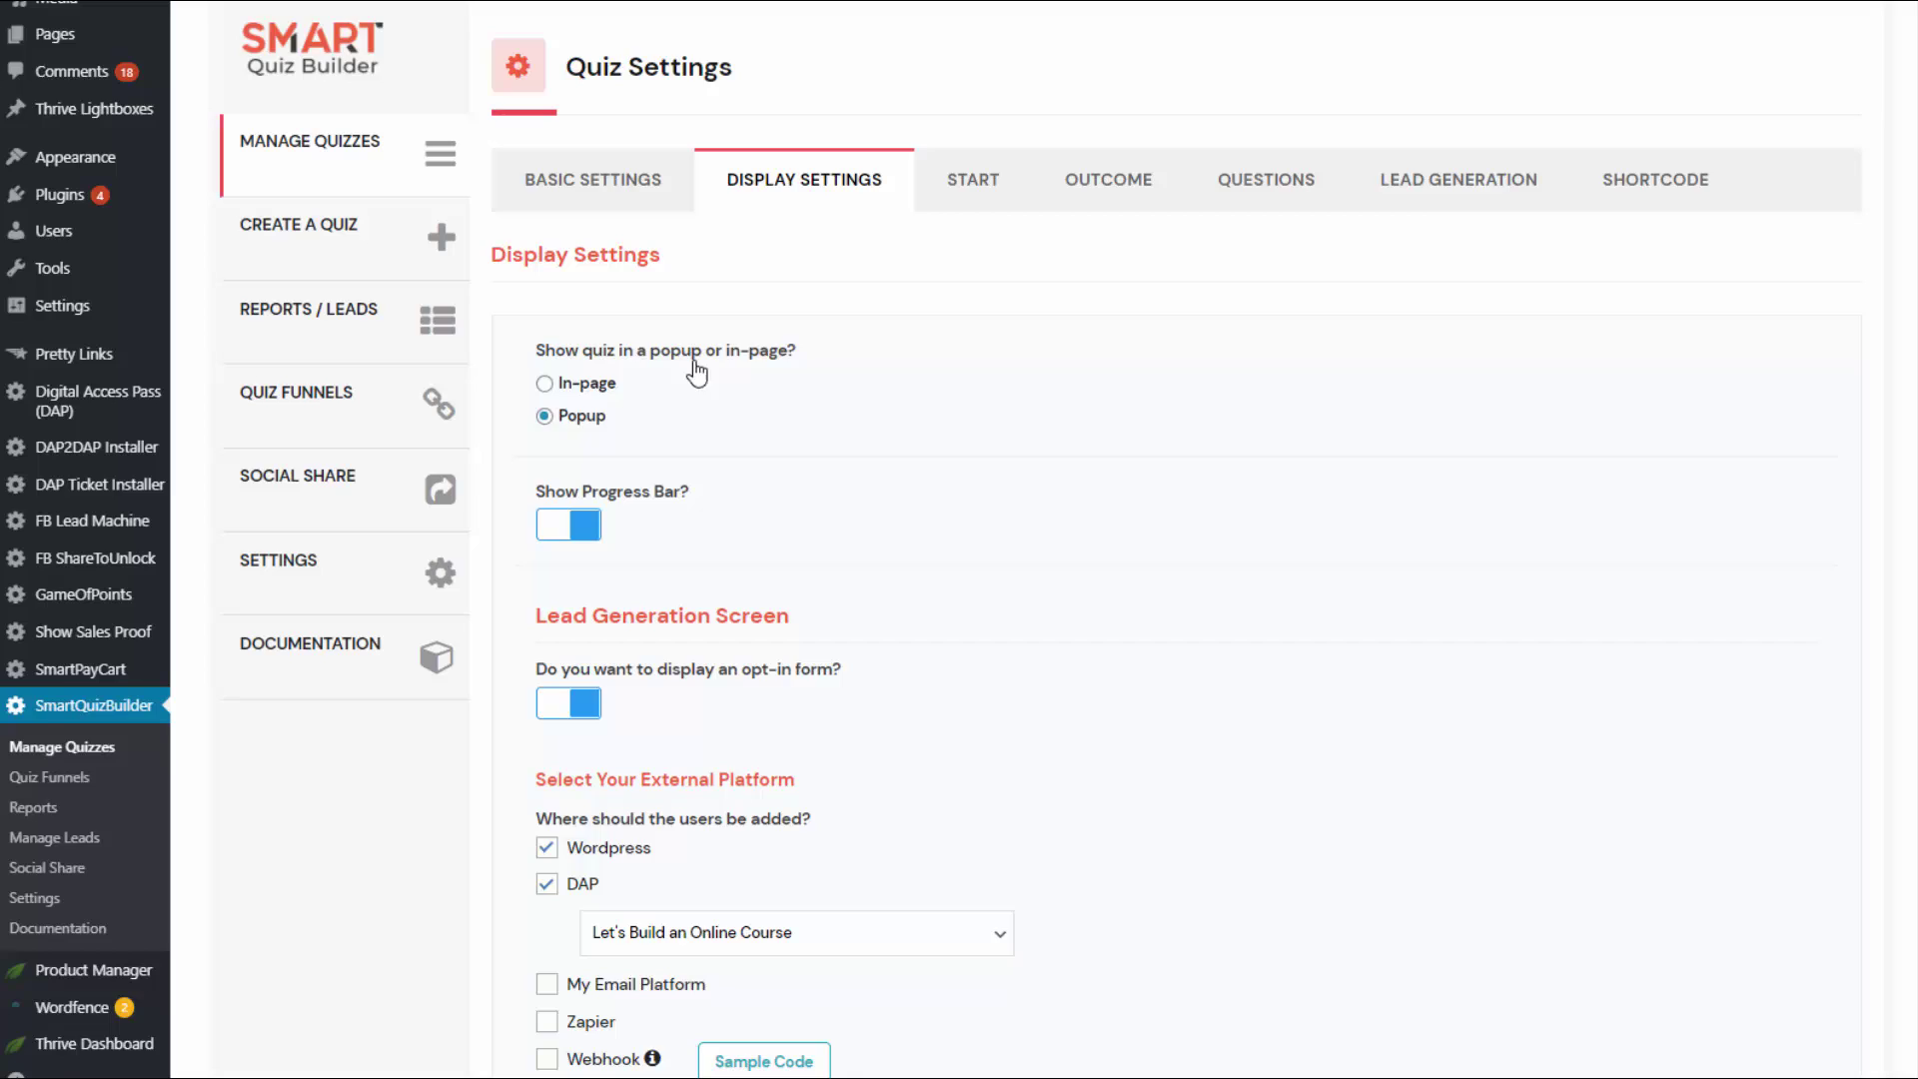
scroll(627, 432, "down", 1)
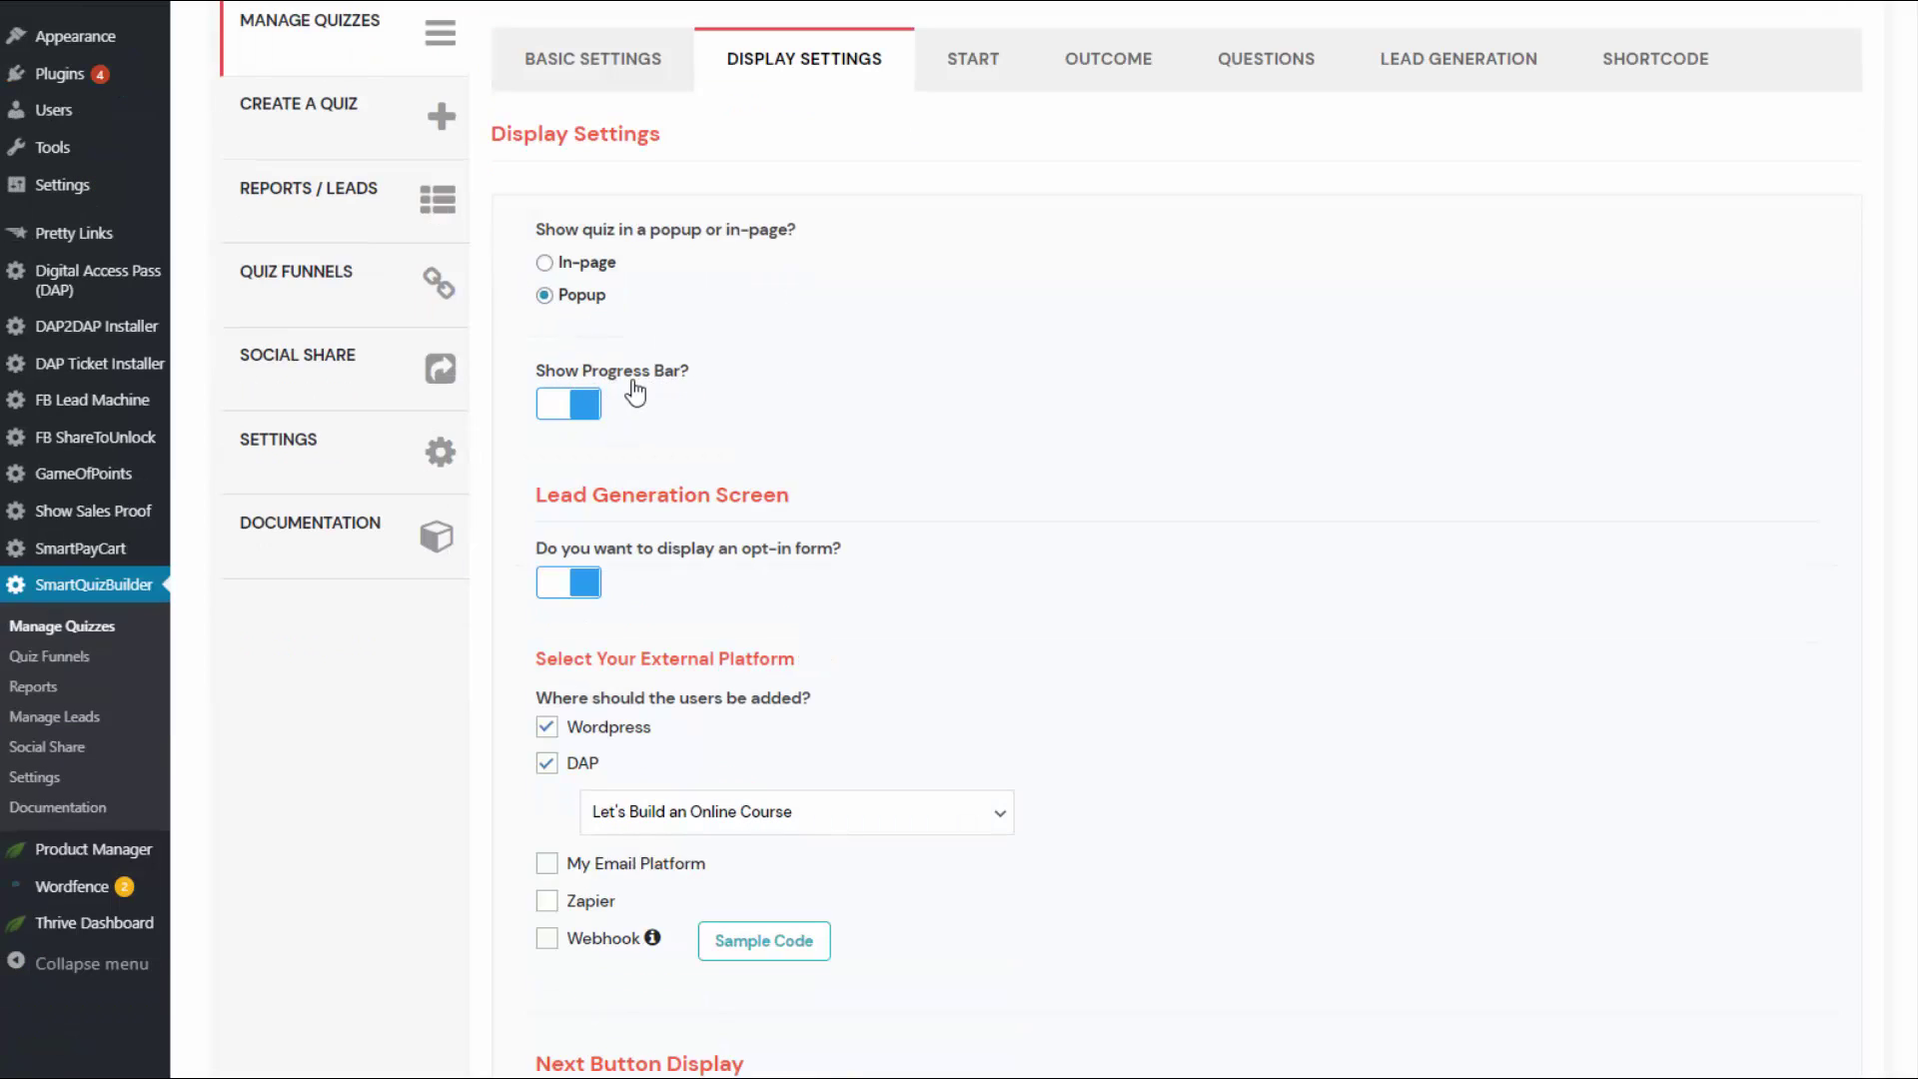
scroll(574, 414, "down", 1)
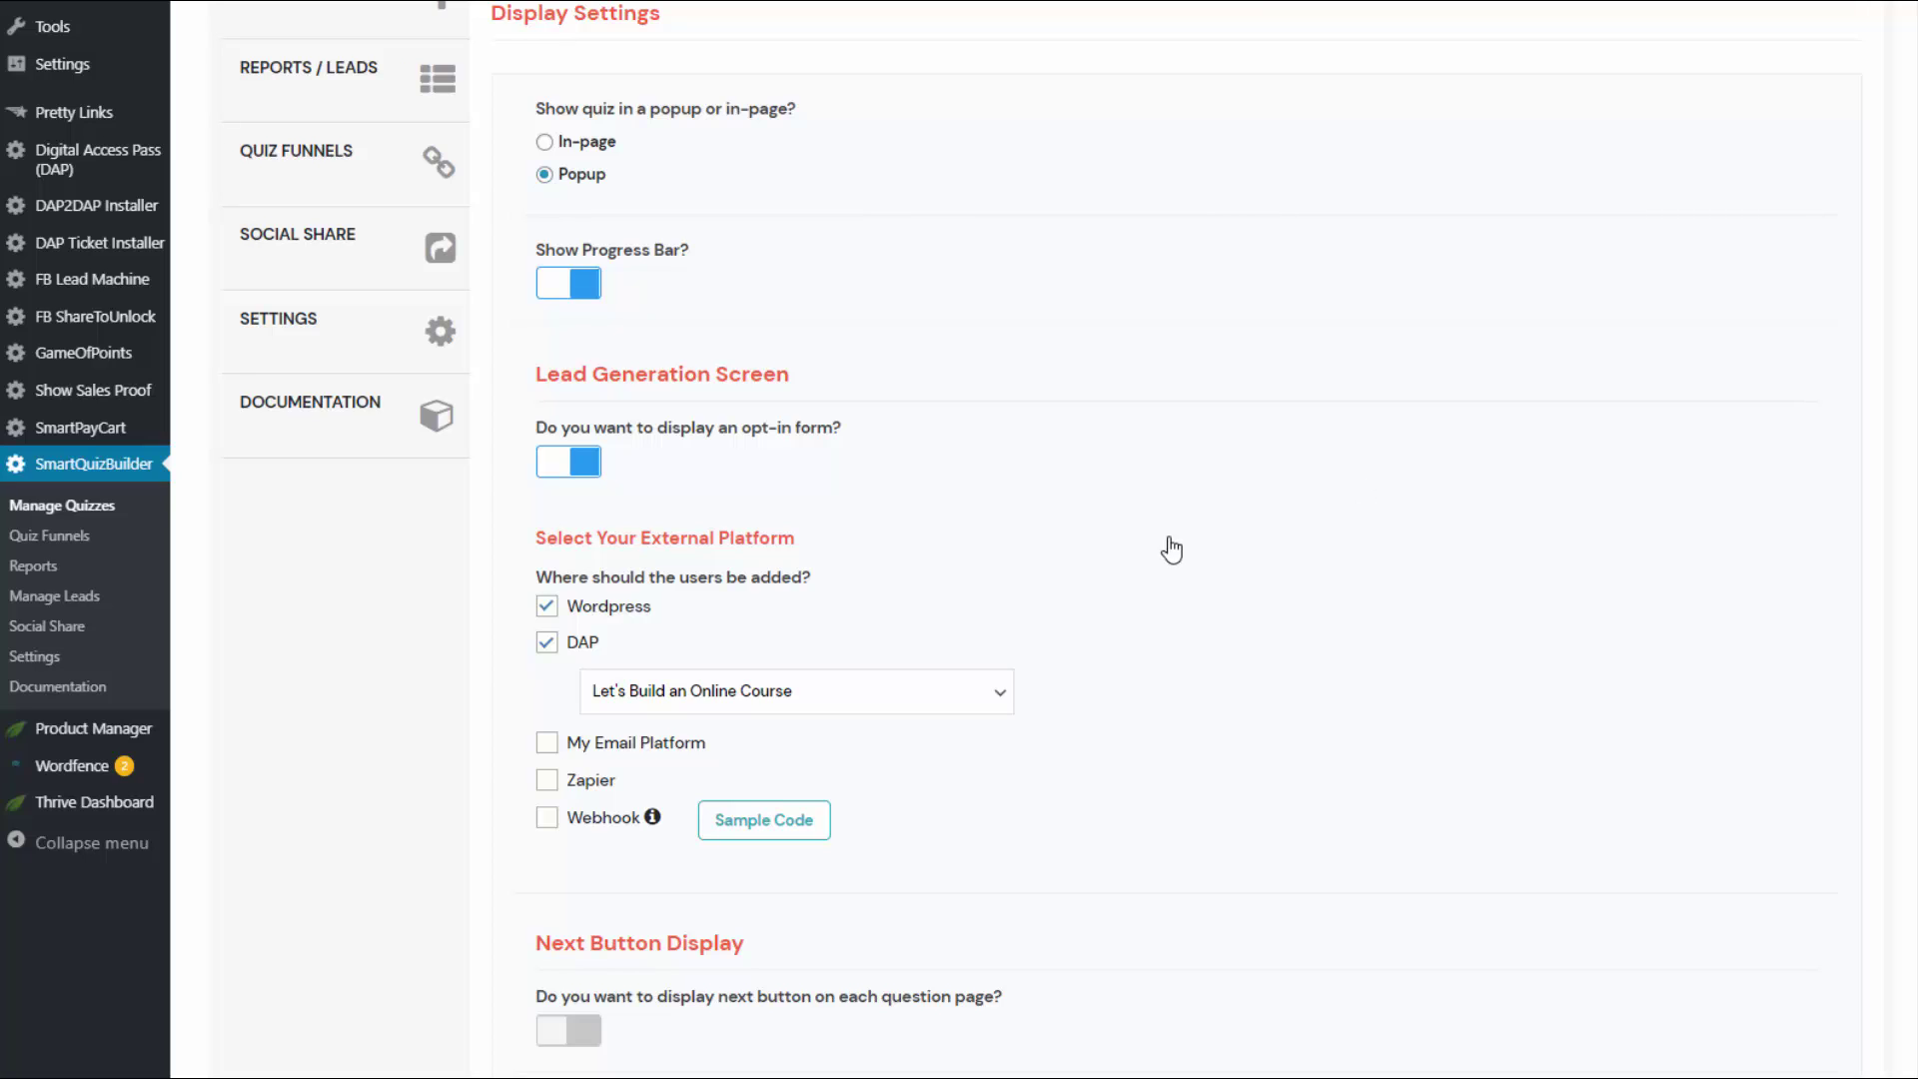
scroll(620, 429, "down", 1)
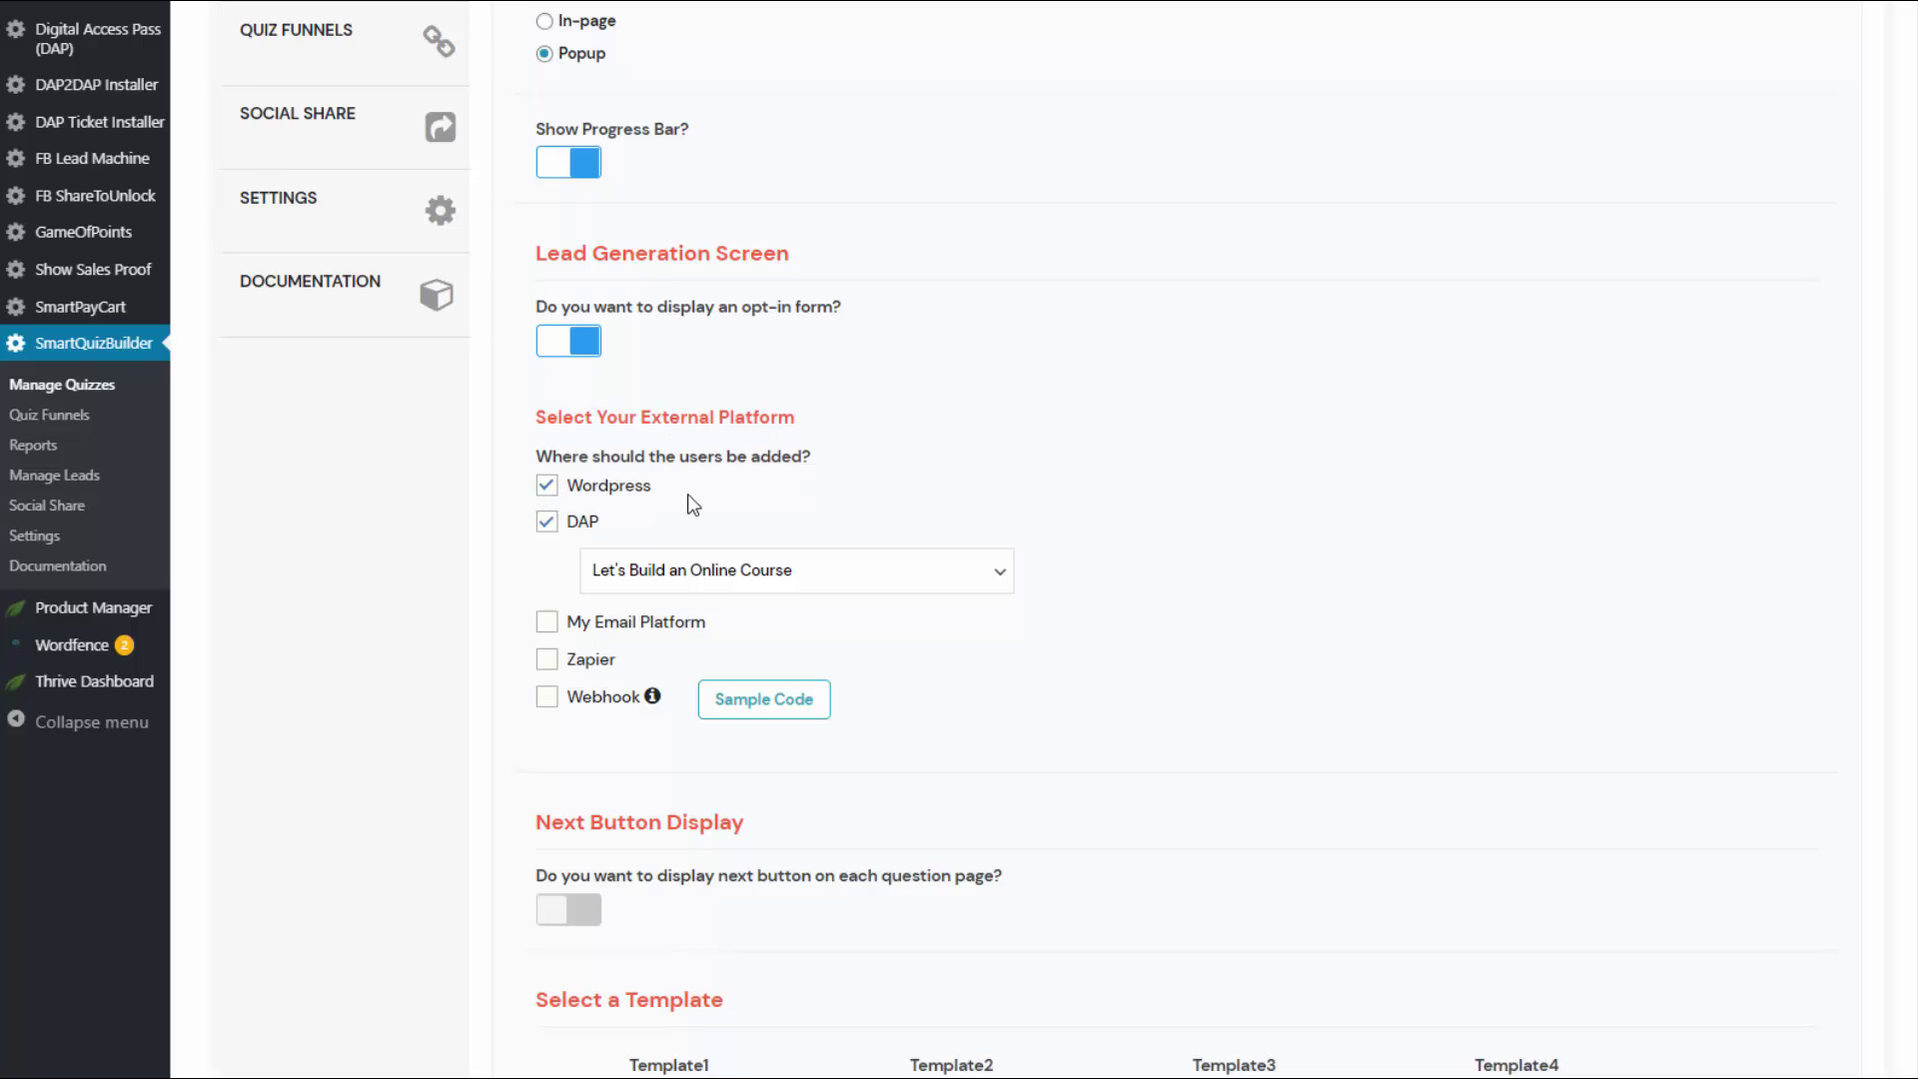
left_click(700, 589)
left_click(1070, 523)
Enable My Email Platform, Zapier and Webhook, and show the webhook sample code.
left_click(547, 622)
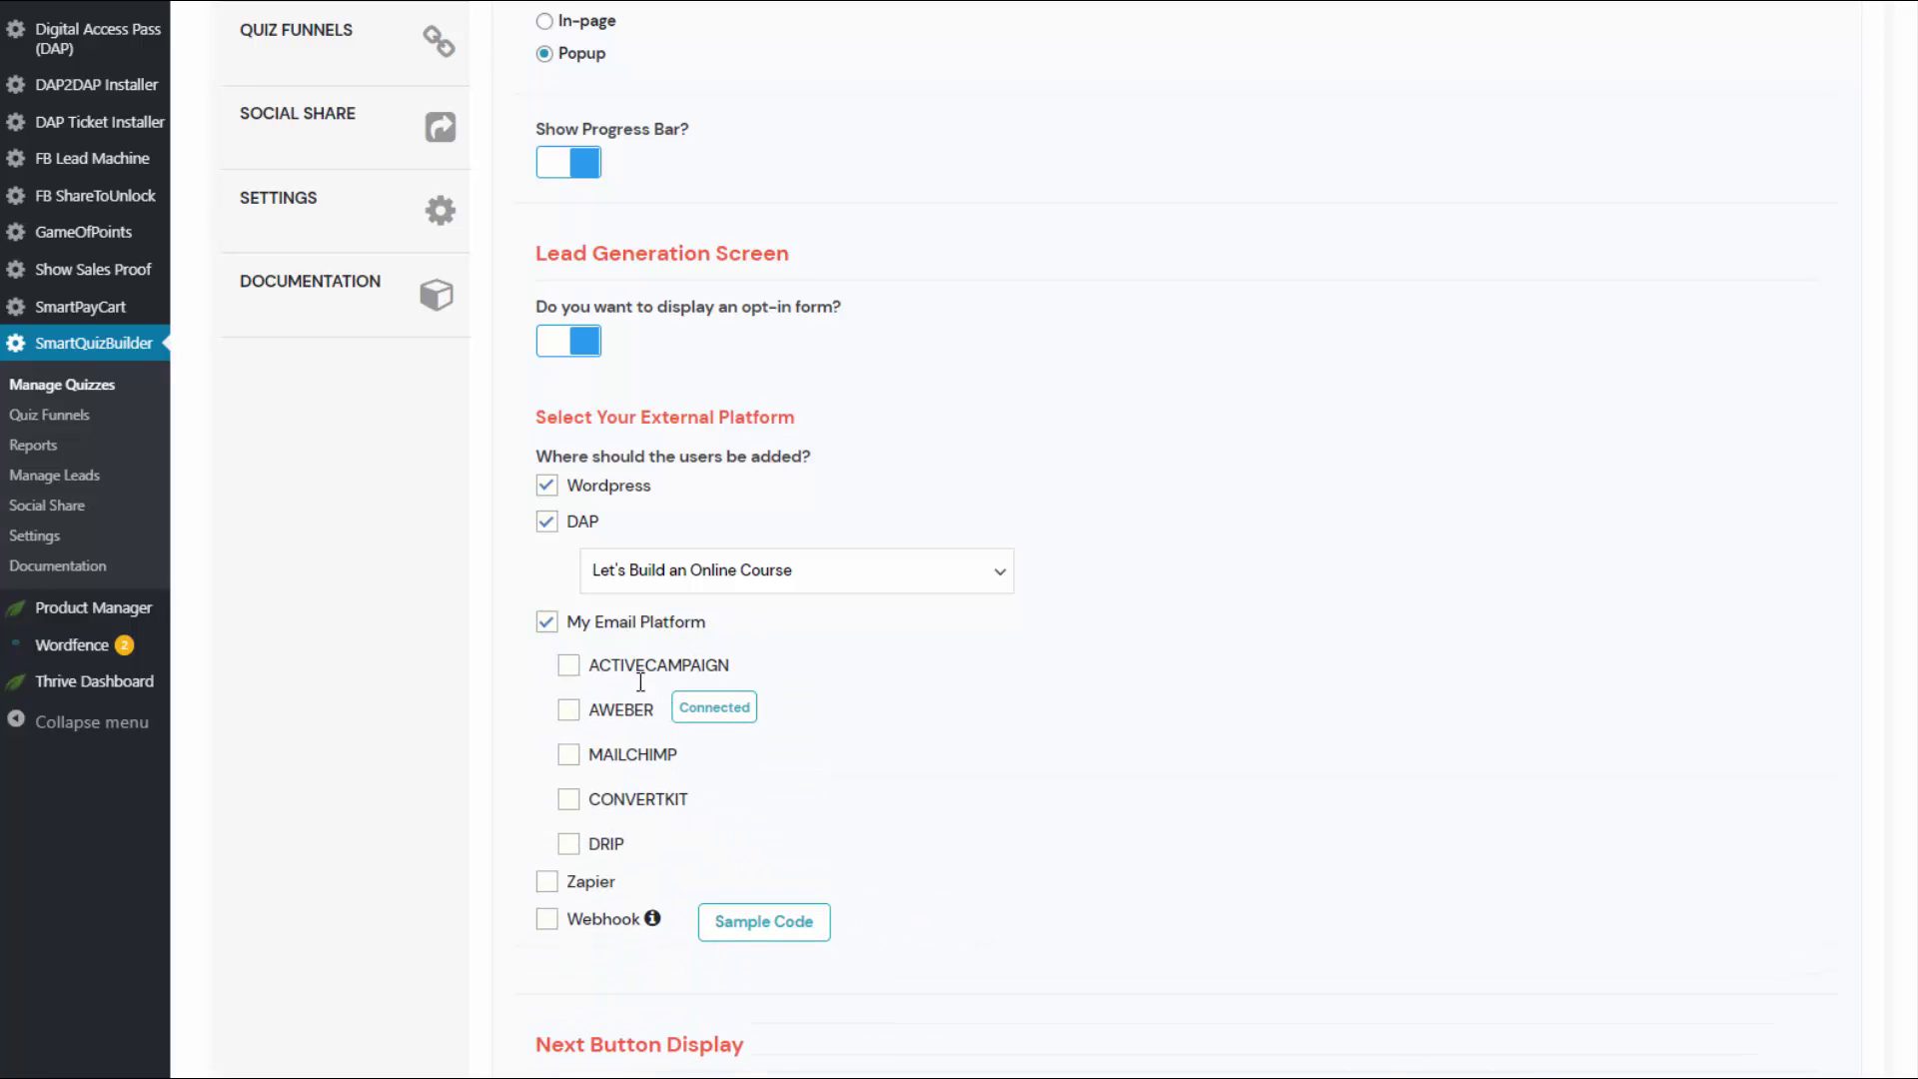
scroll(692, 814, "down", 2)
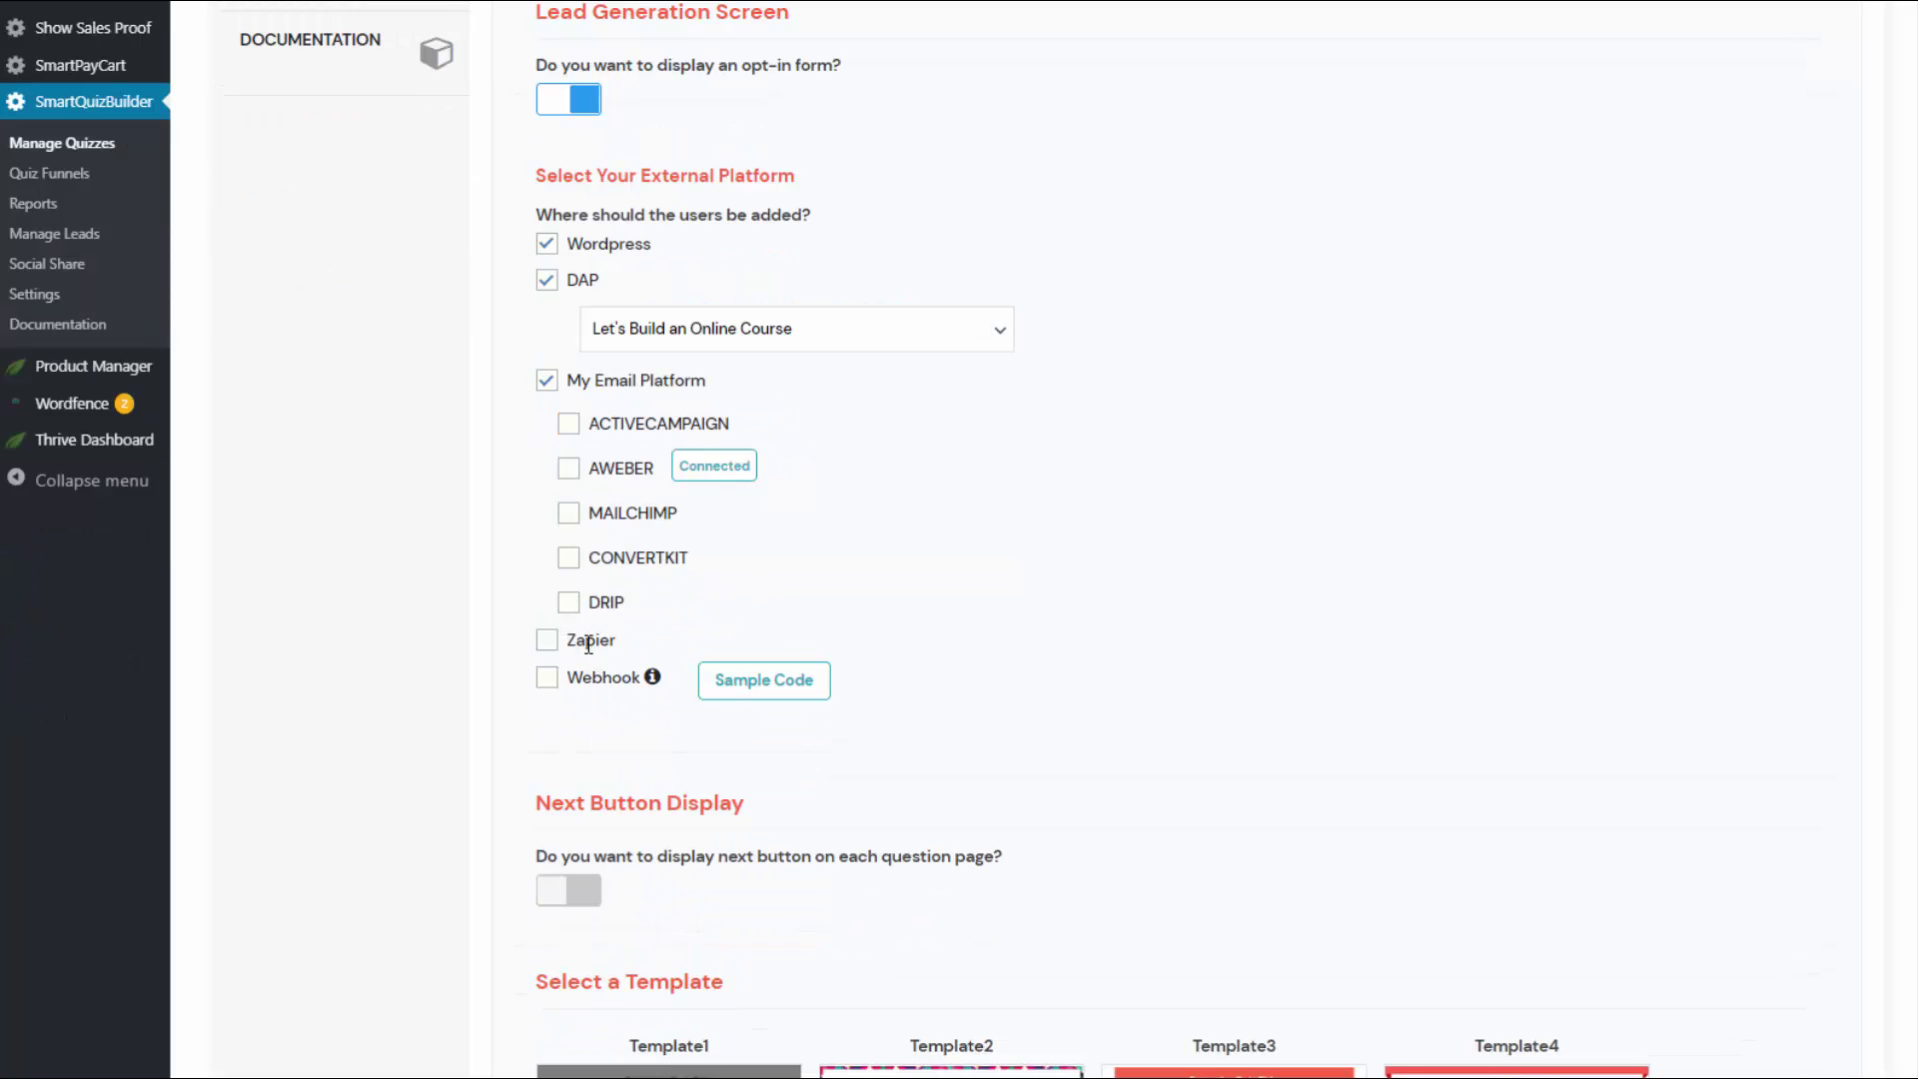
left_click(548, 641)
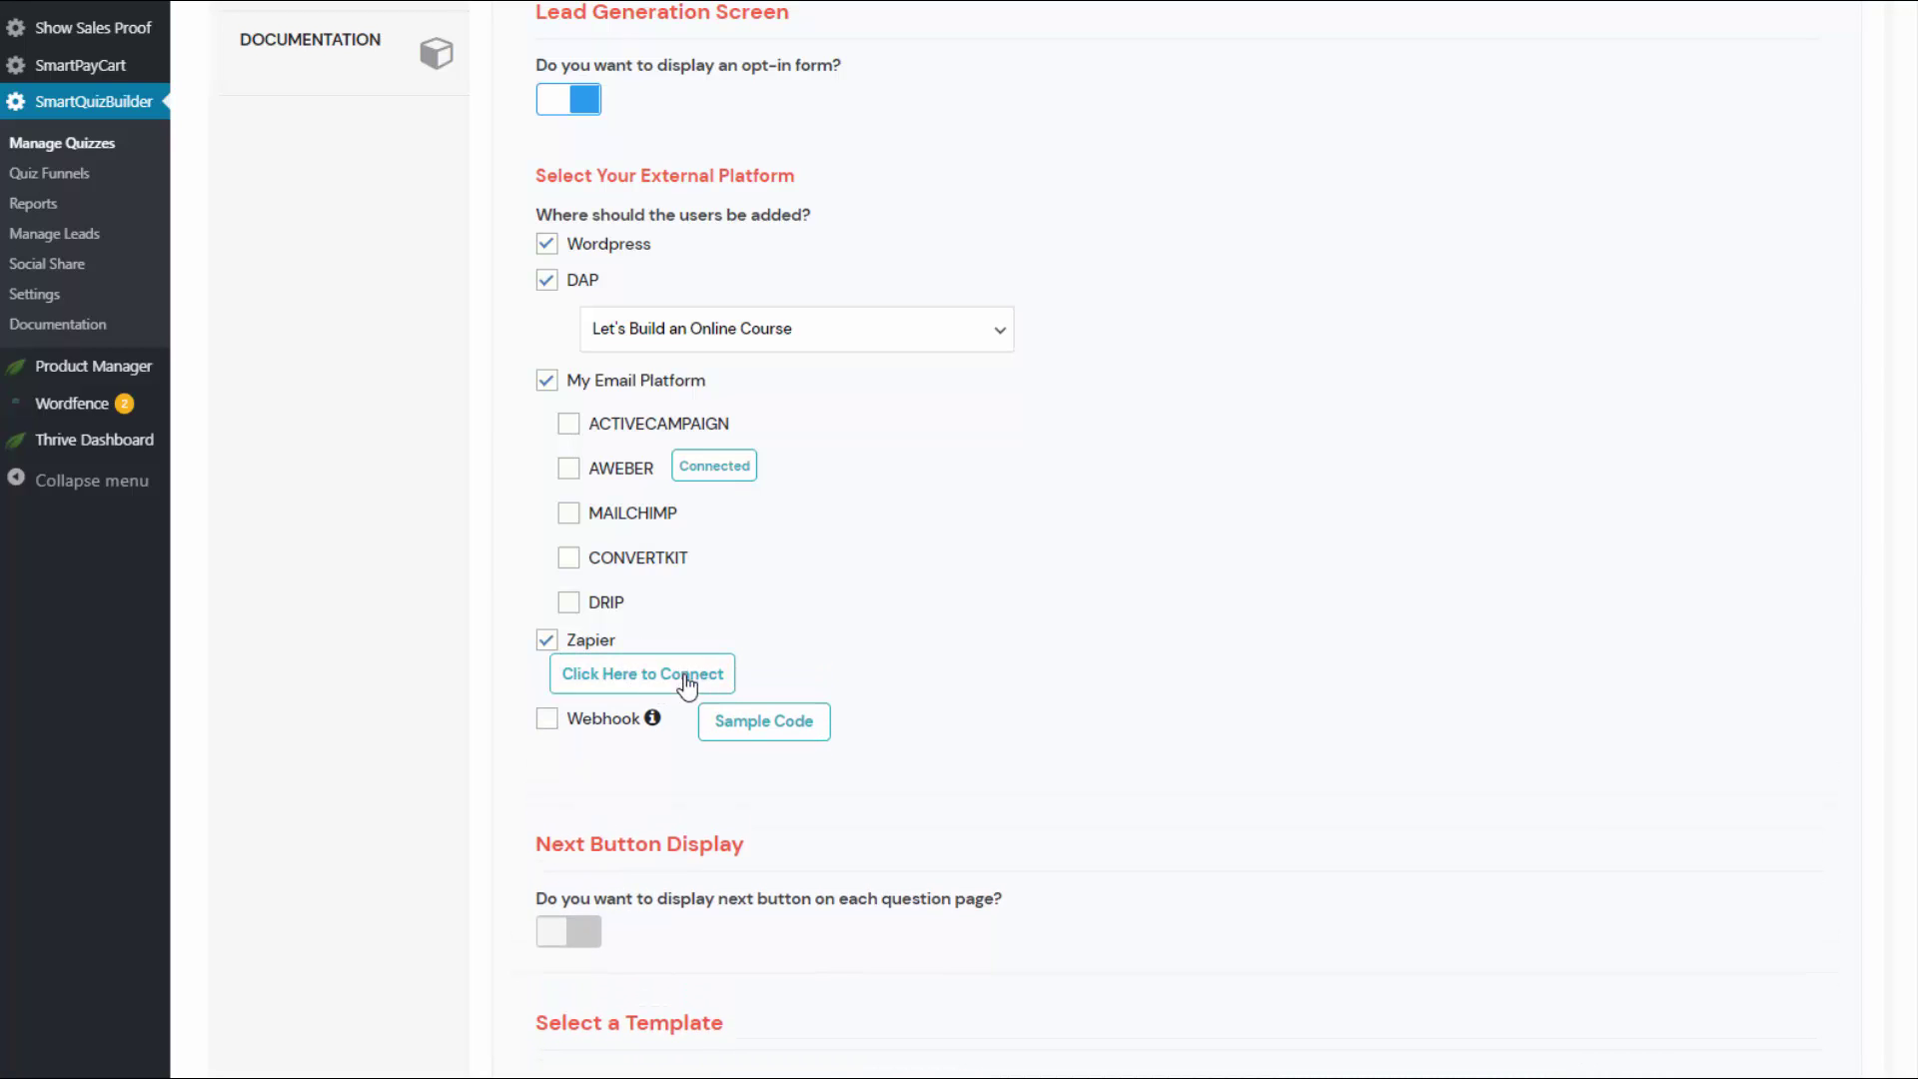
left_click(549, 722)
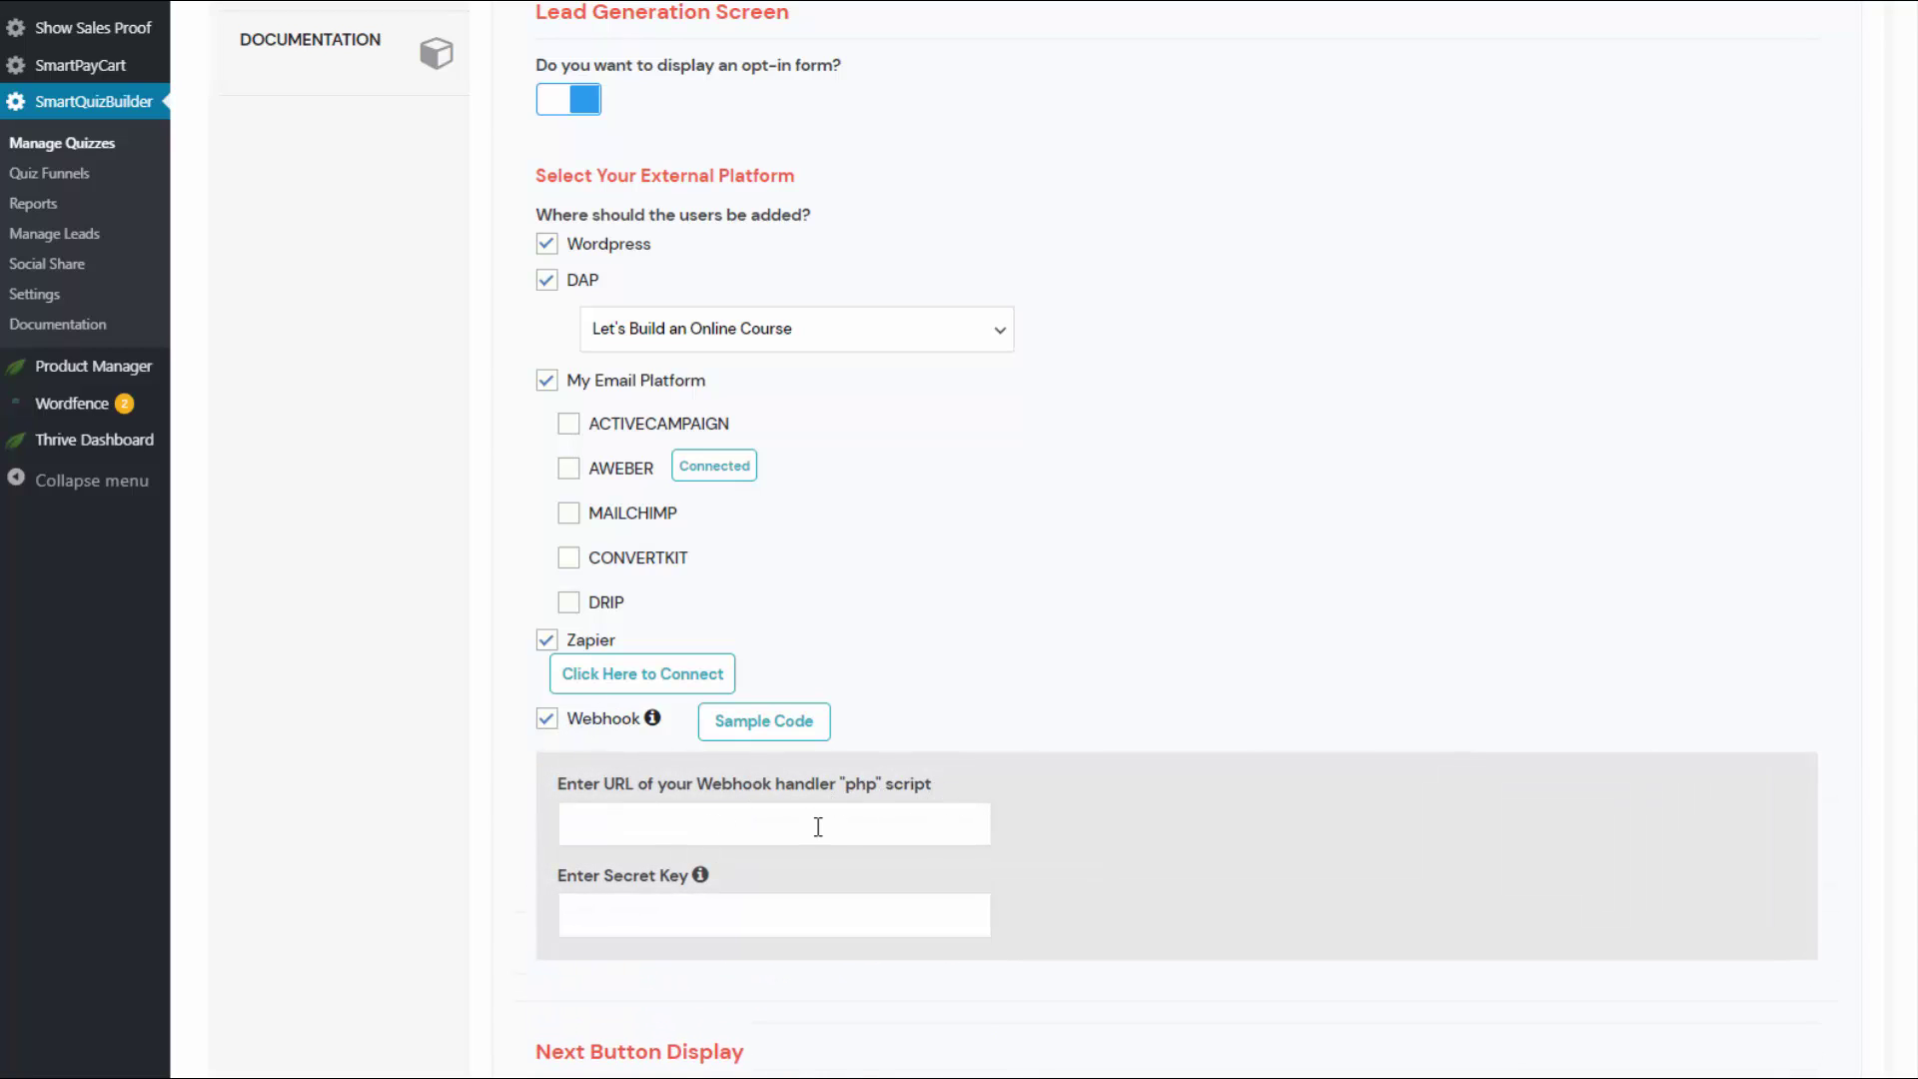
left_click(764, 721)
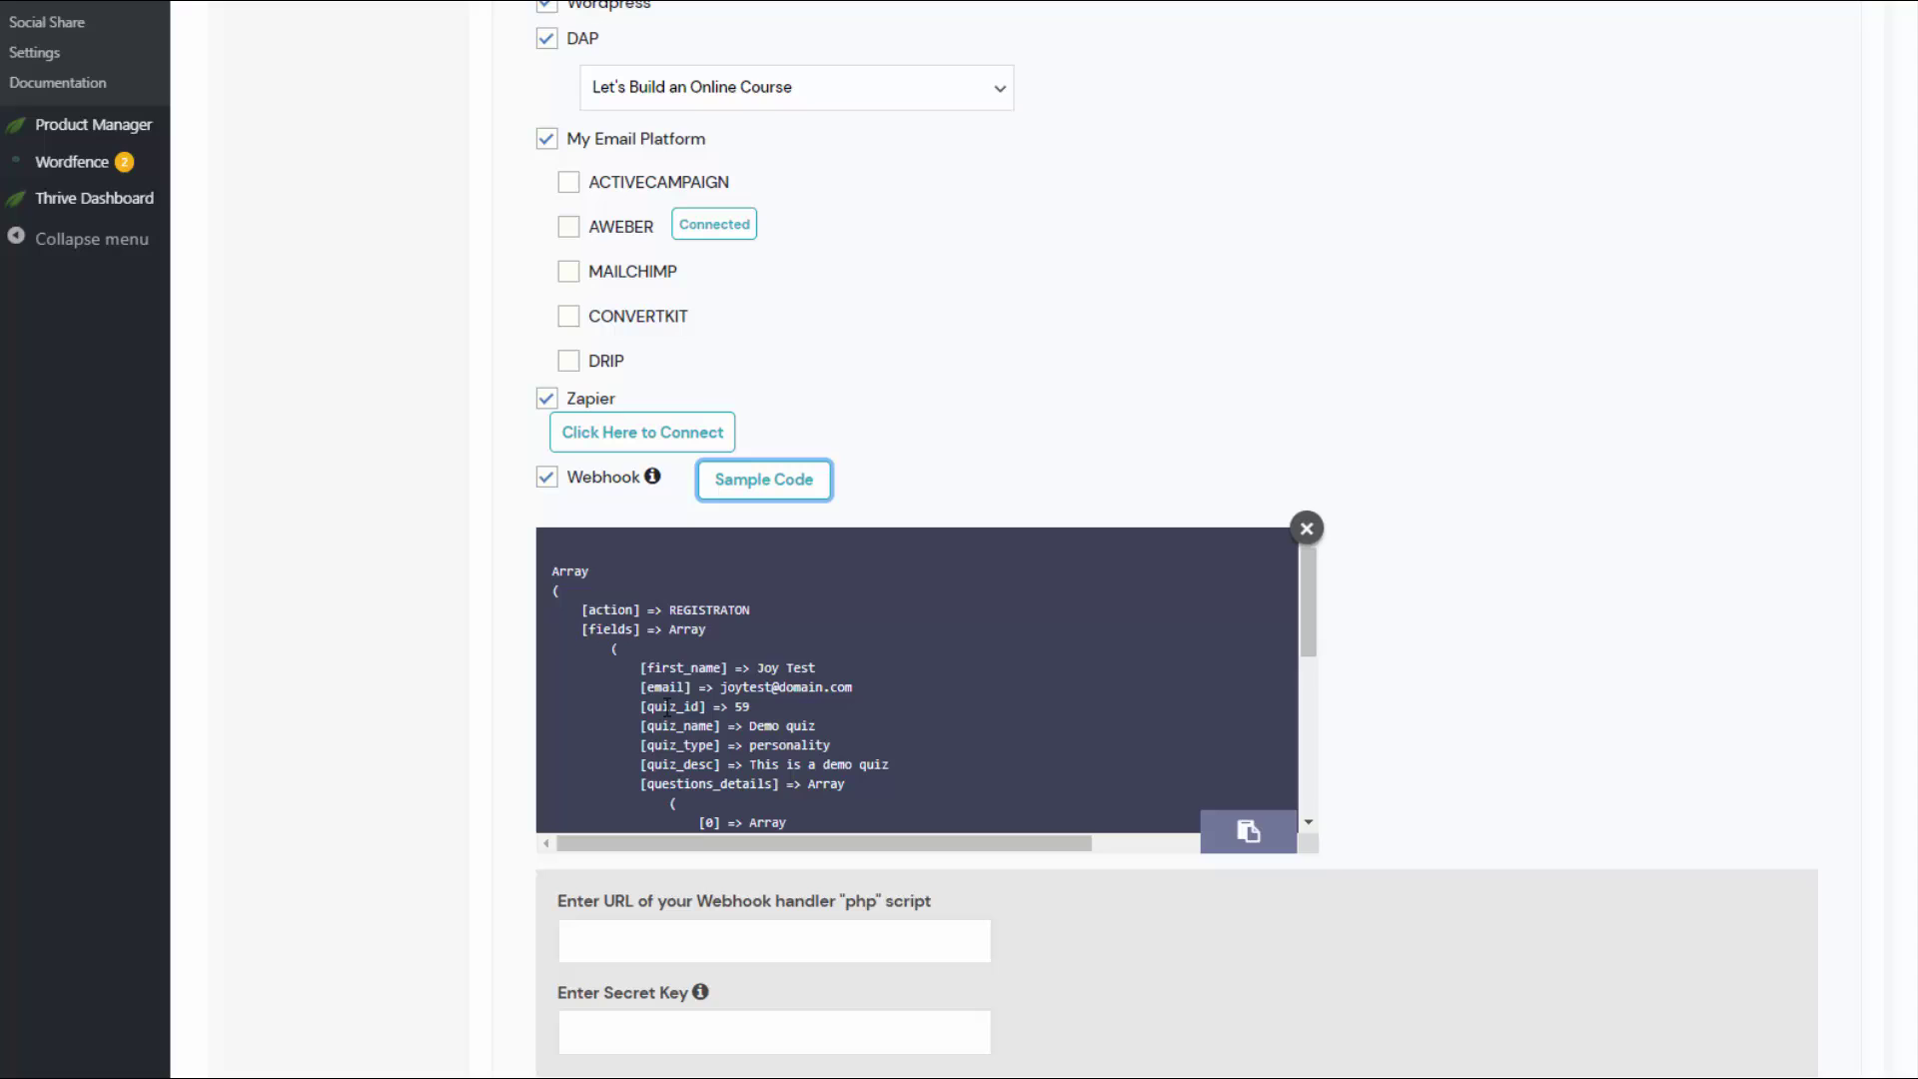
scroll(714, 690, "down", 2)
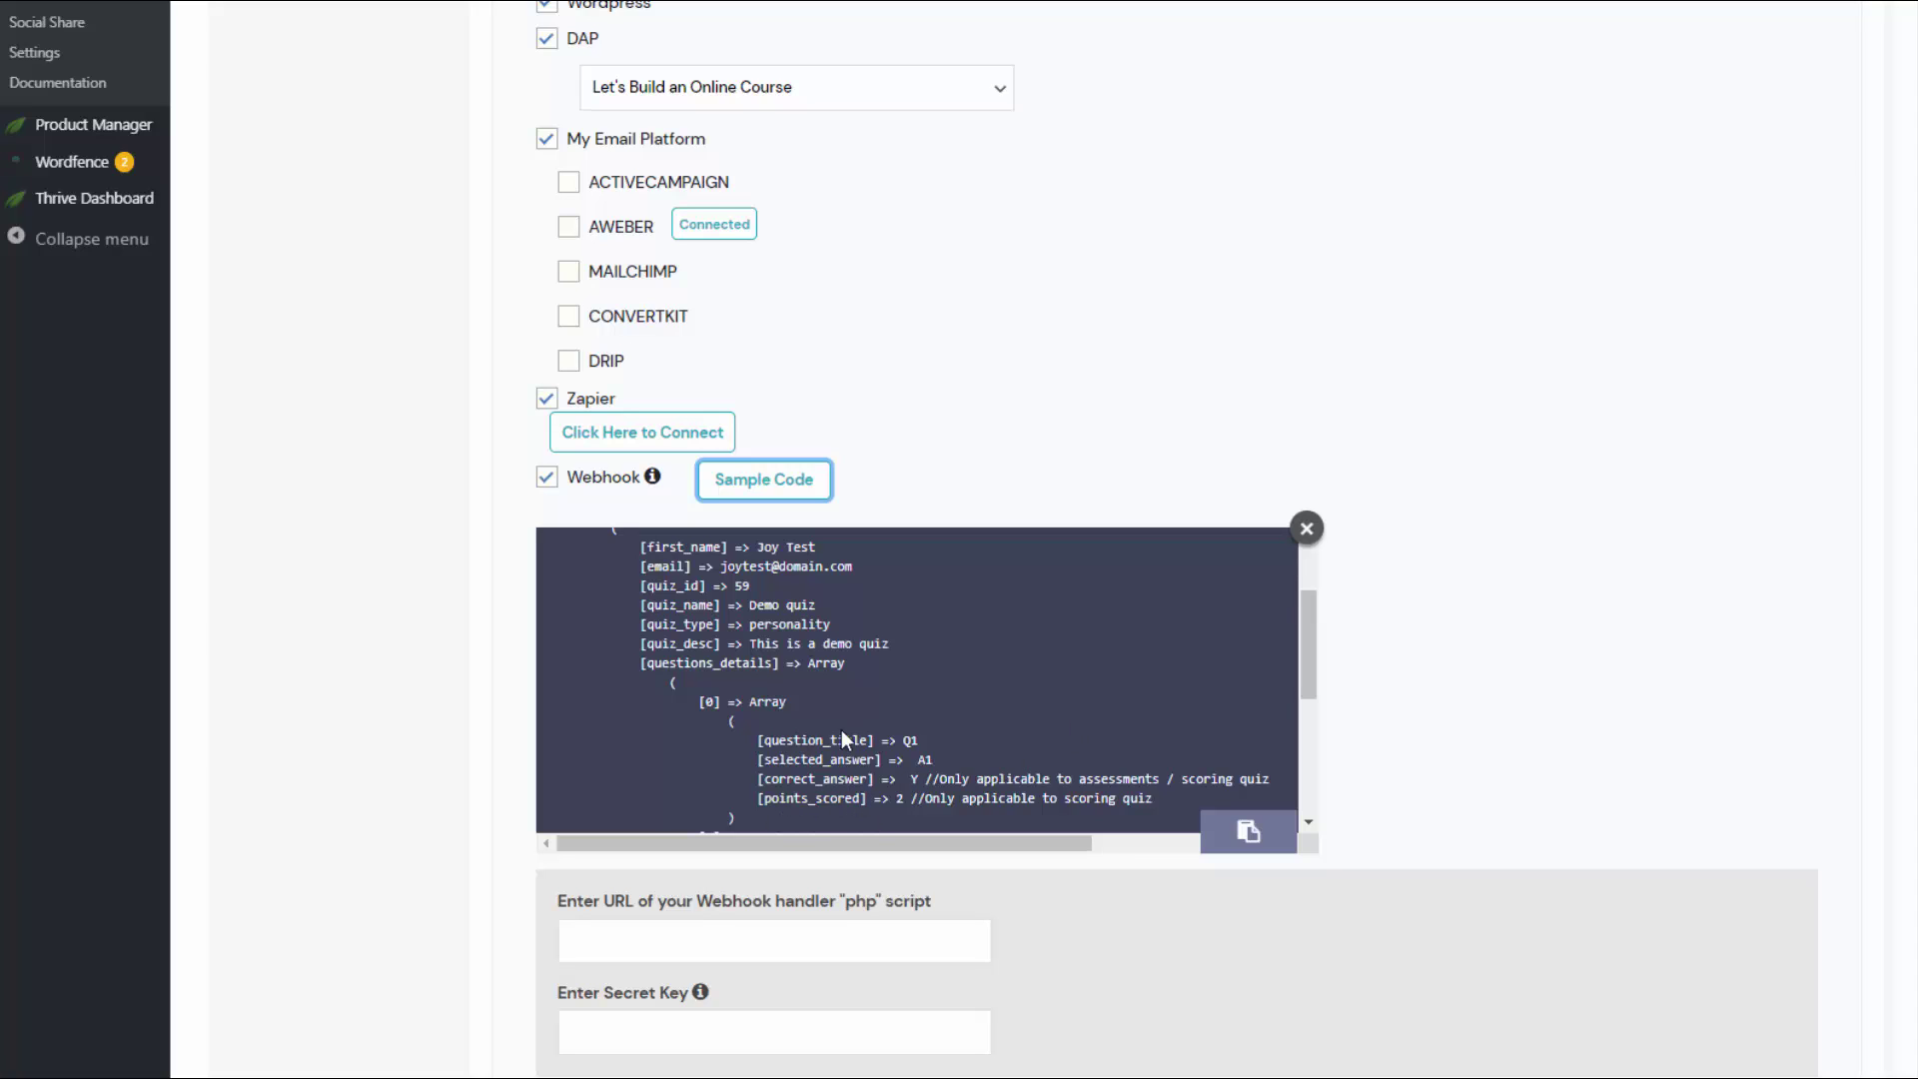
left_click_drag(1306, 656, 1302, 702)
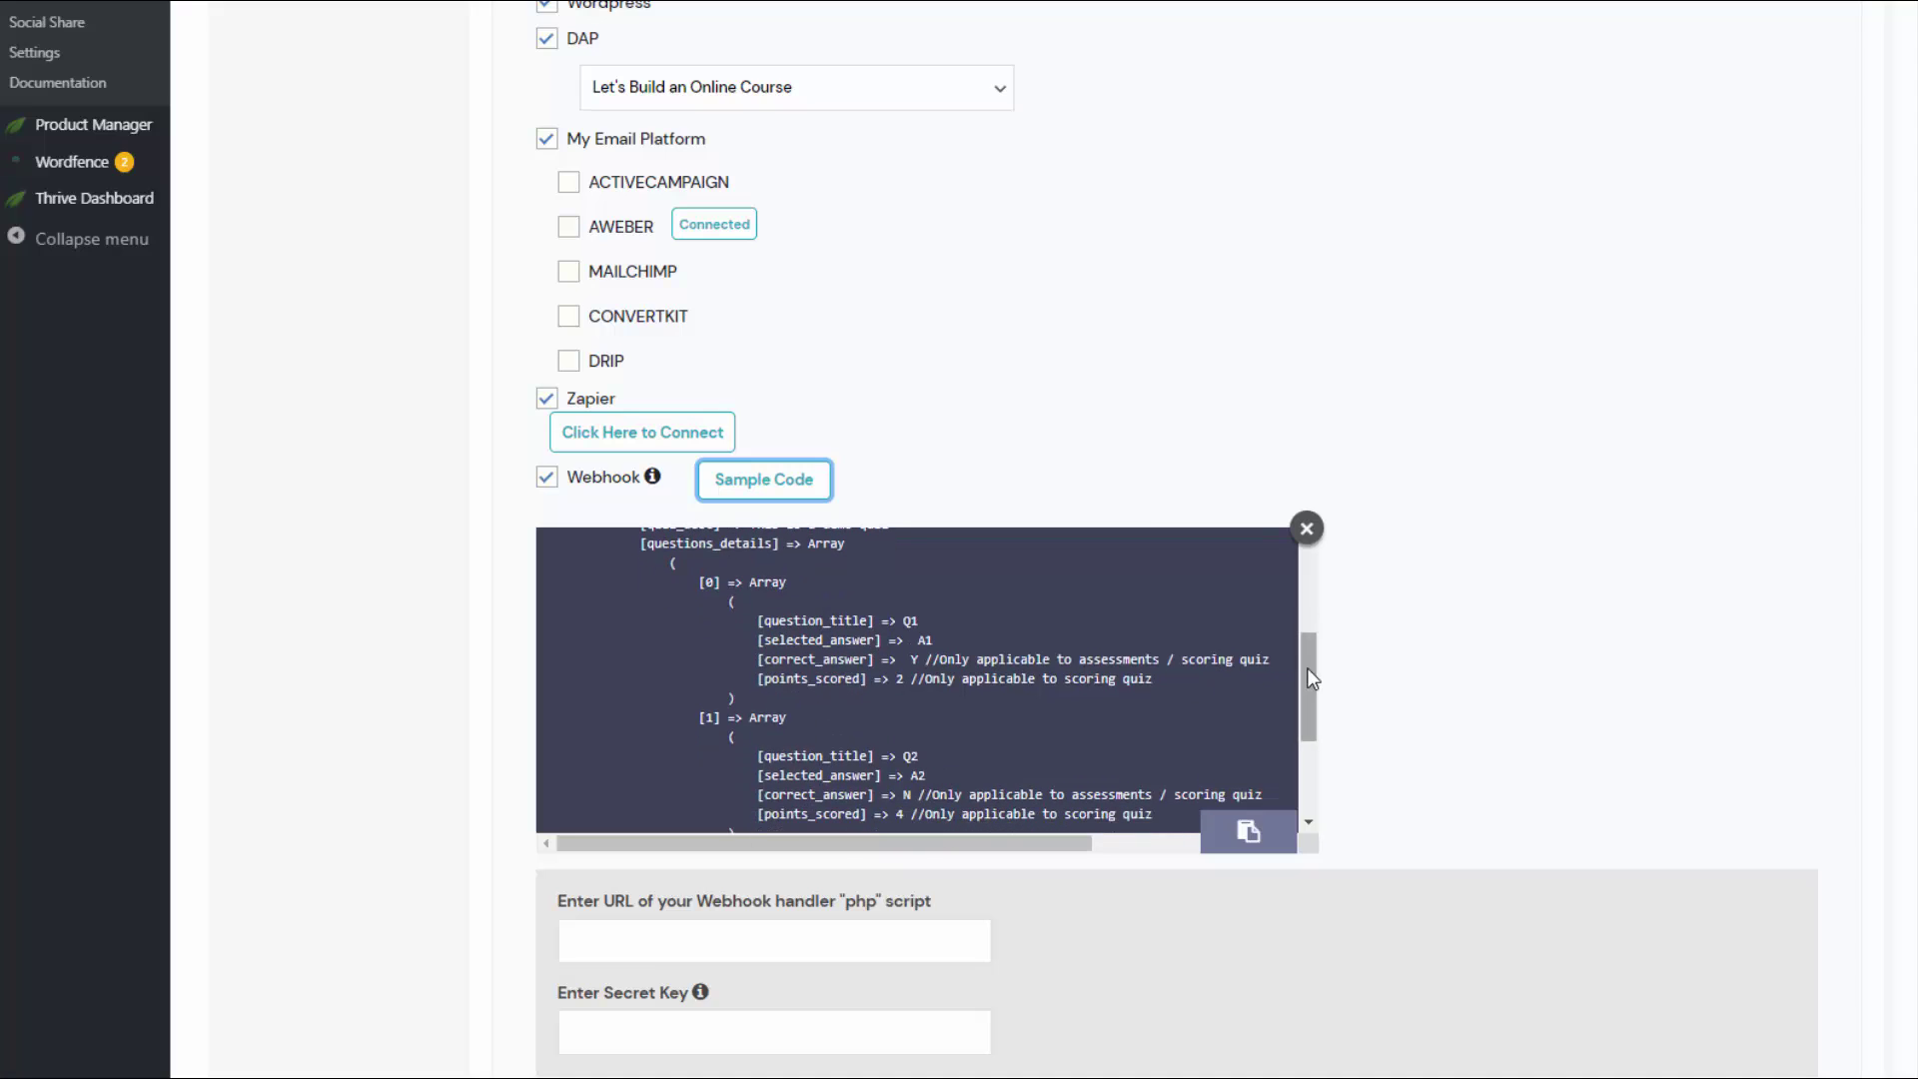
left_click_drag(1308, 667, 1308, 779)
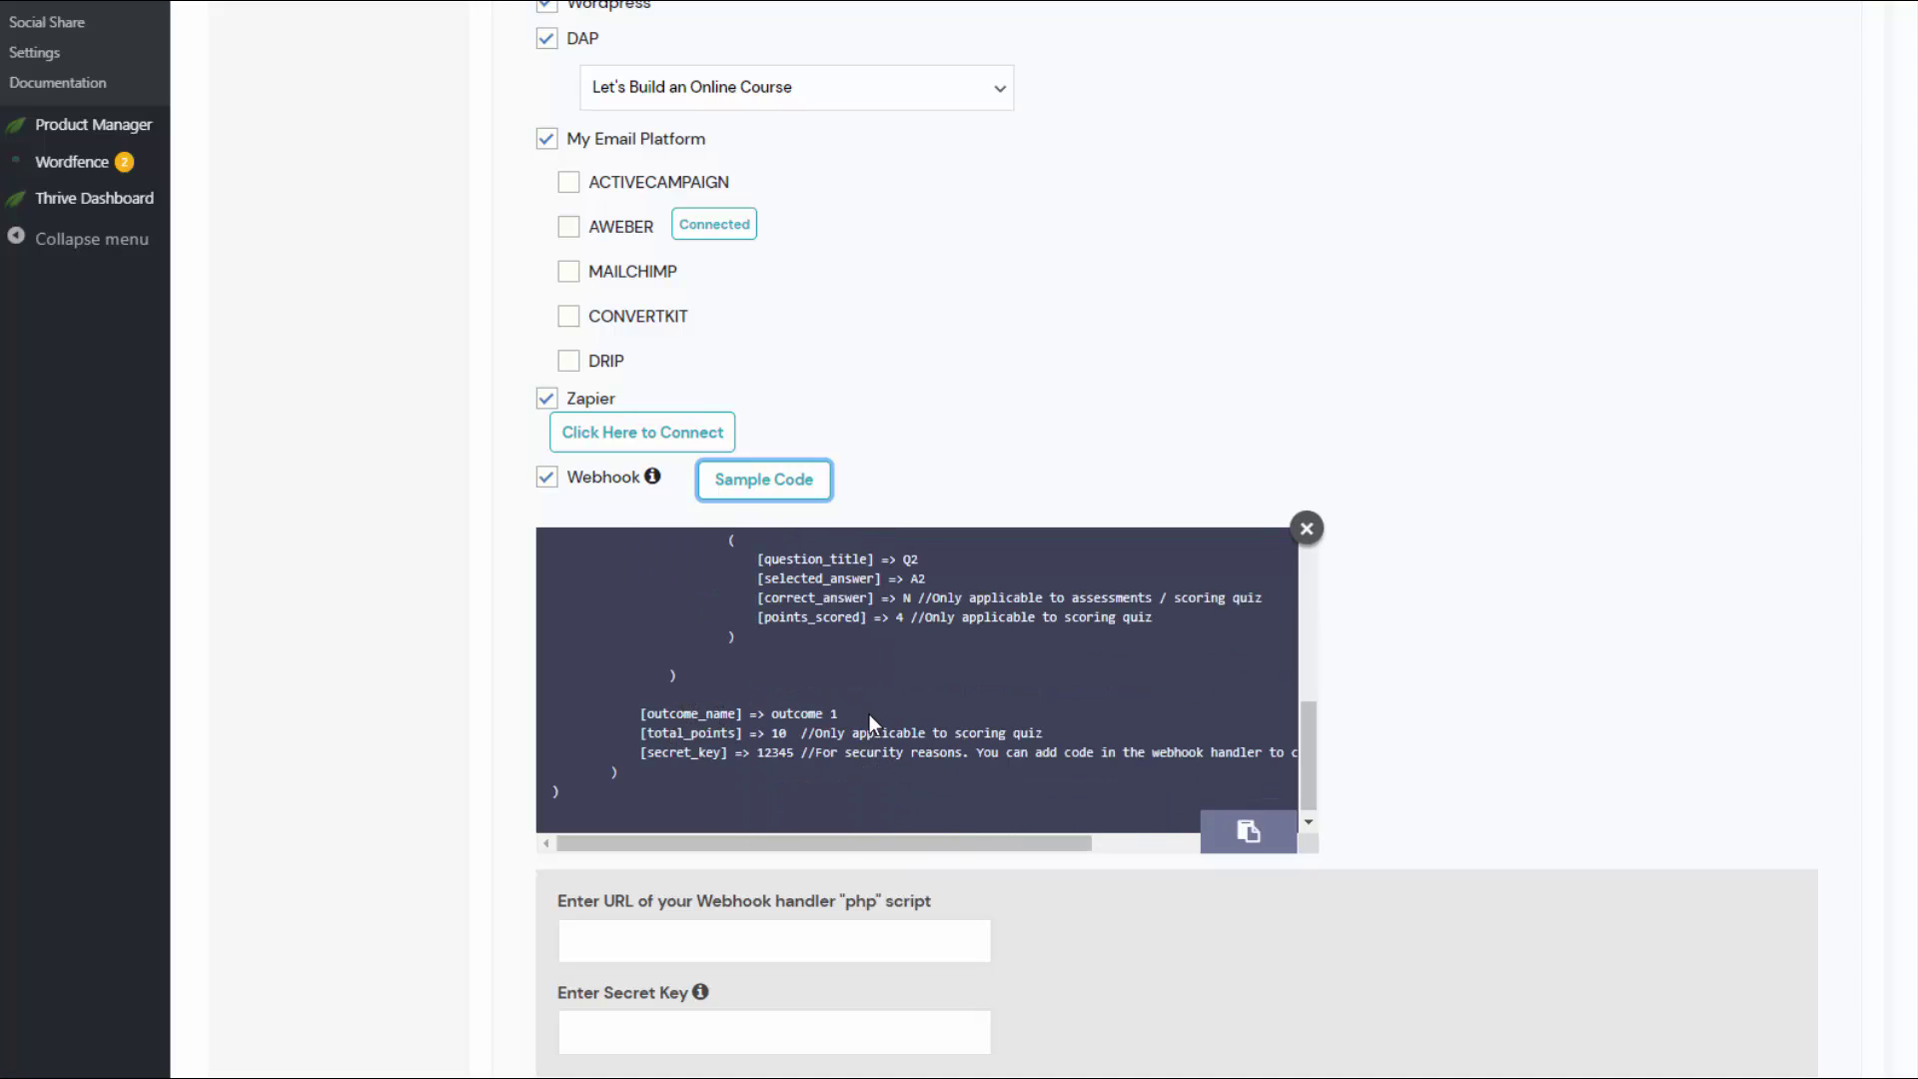
Select the 'outcome 1' value in the webhook sample code, then close it.
left_click_drag(837, 713, 768, 715)
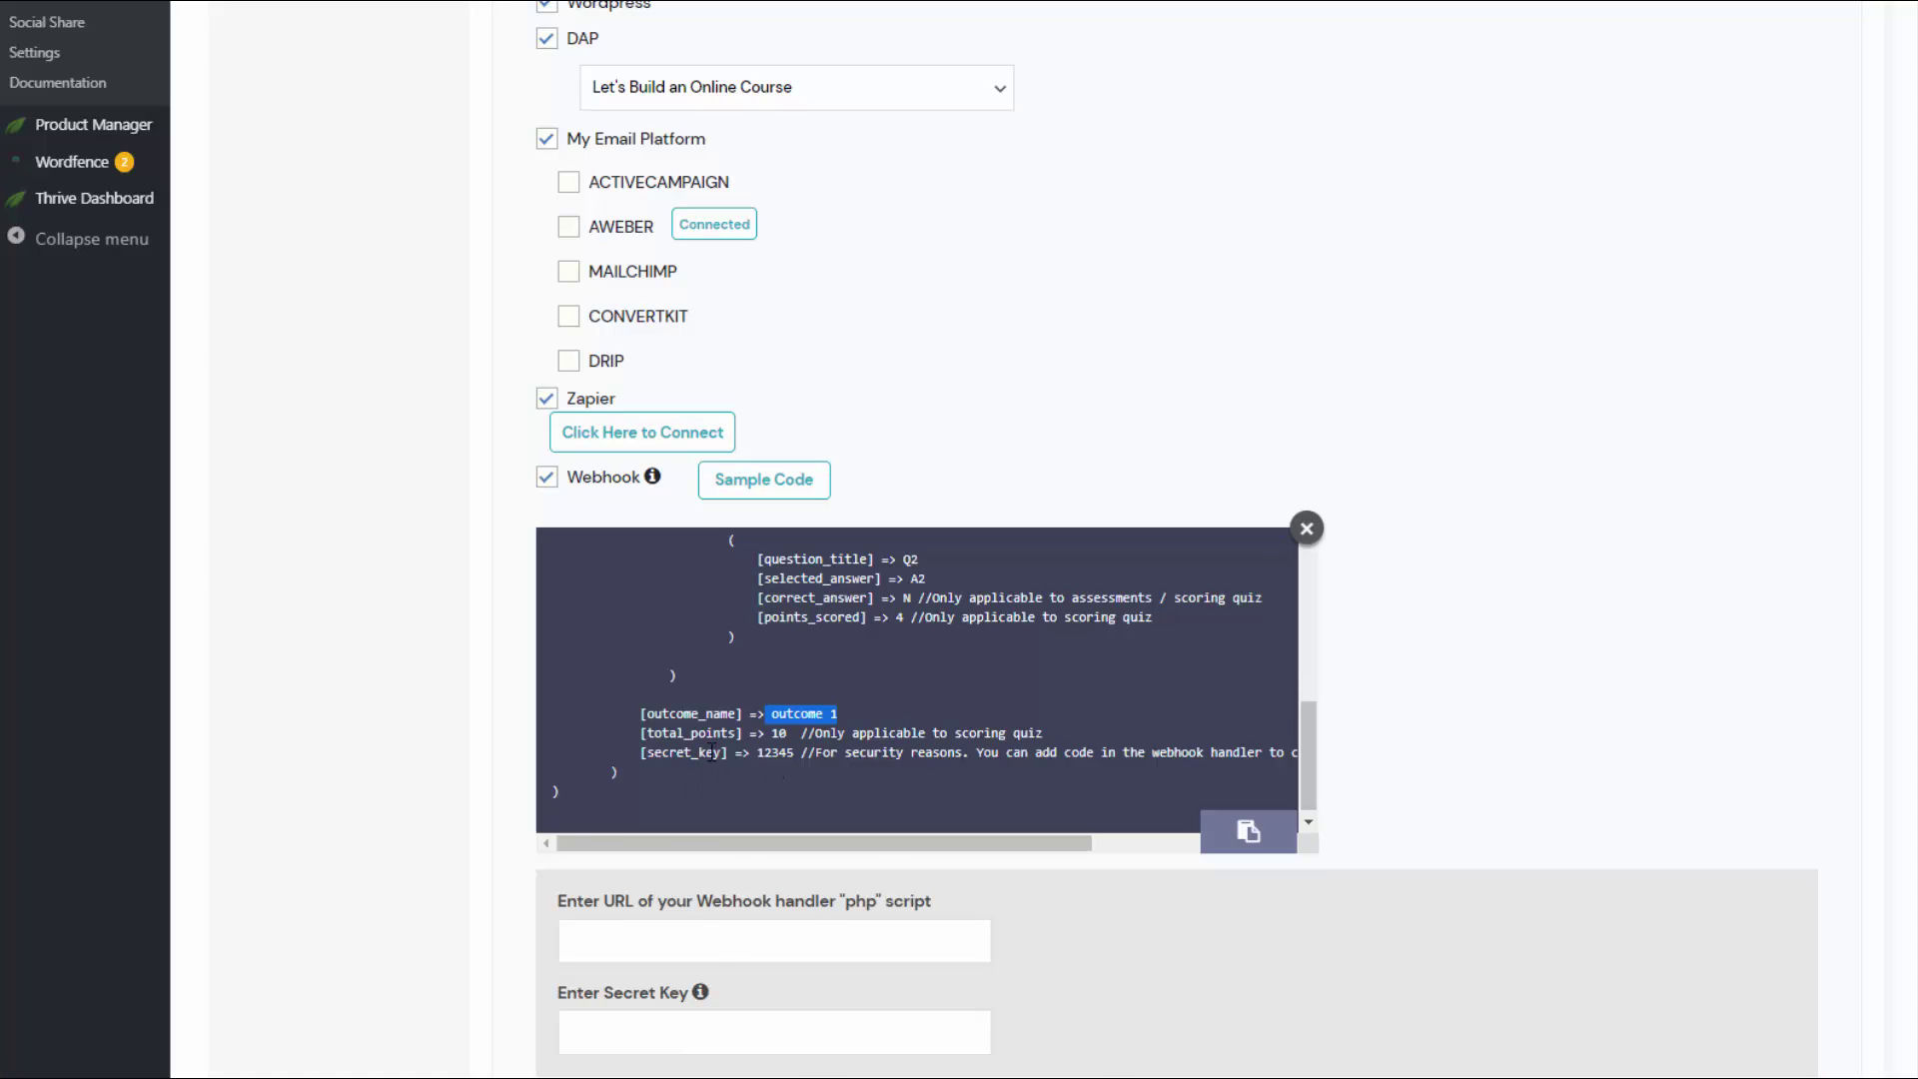
key("Escape")
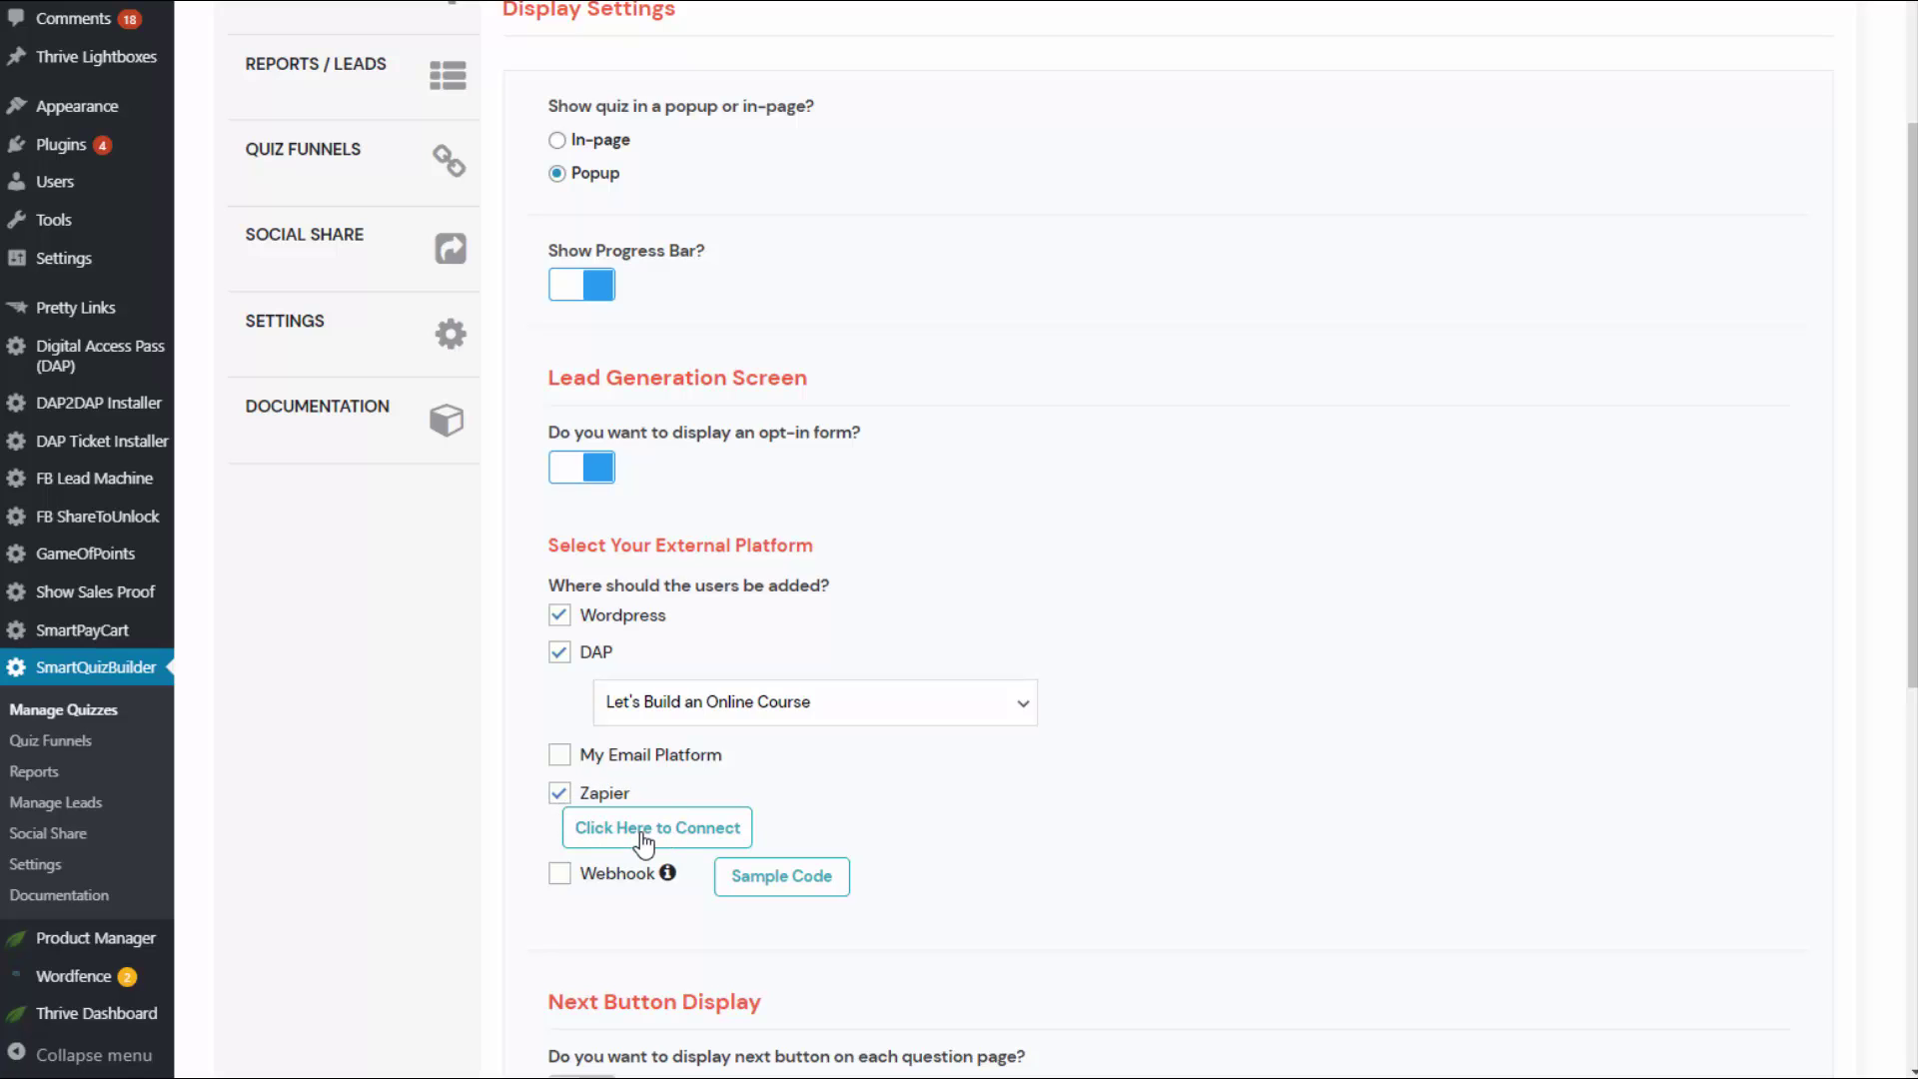
Bring up the Zapier connection details for the quiz.
left_click(646, 834)
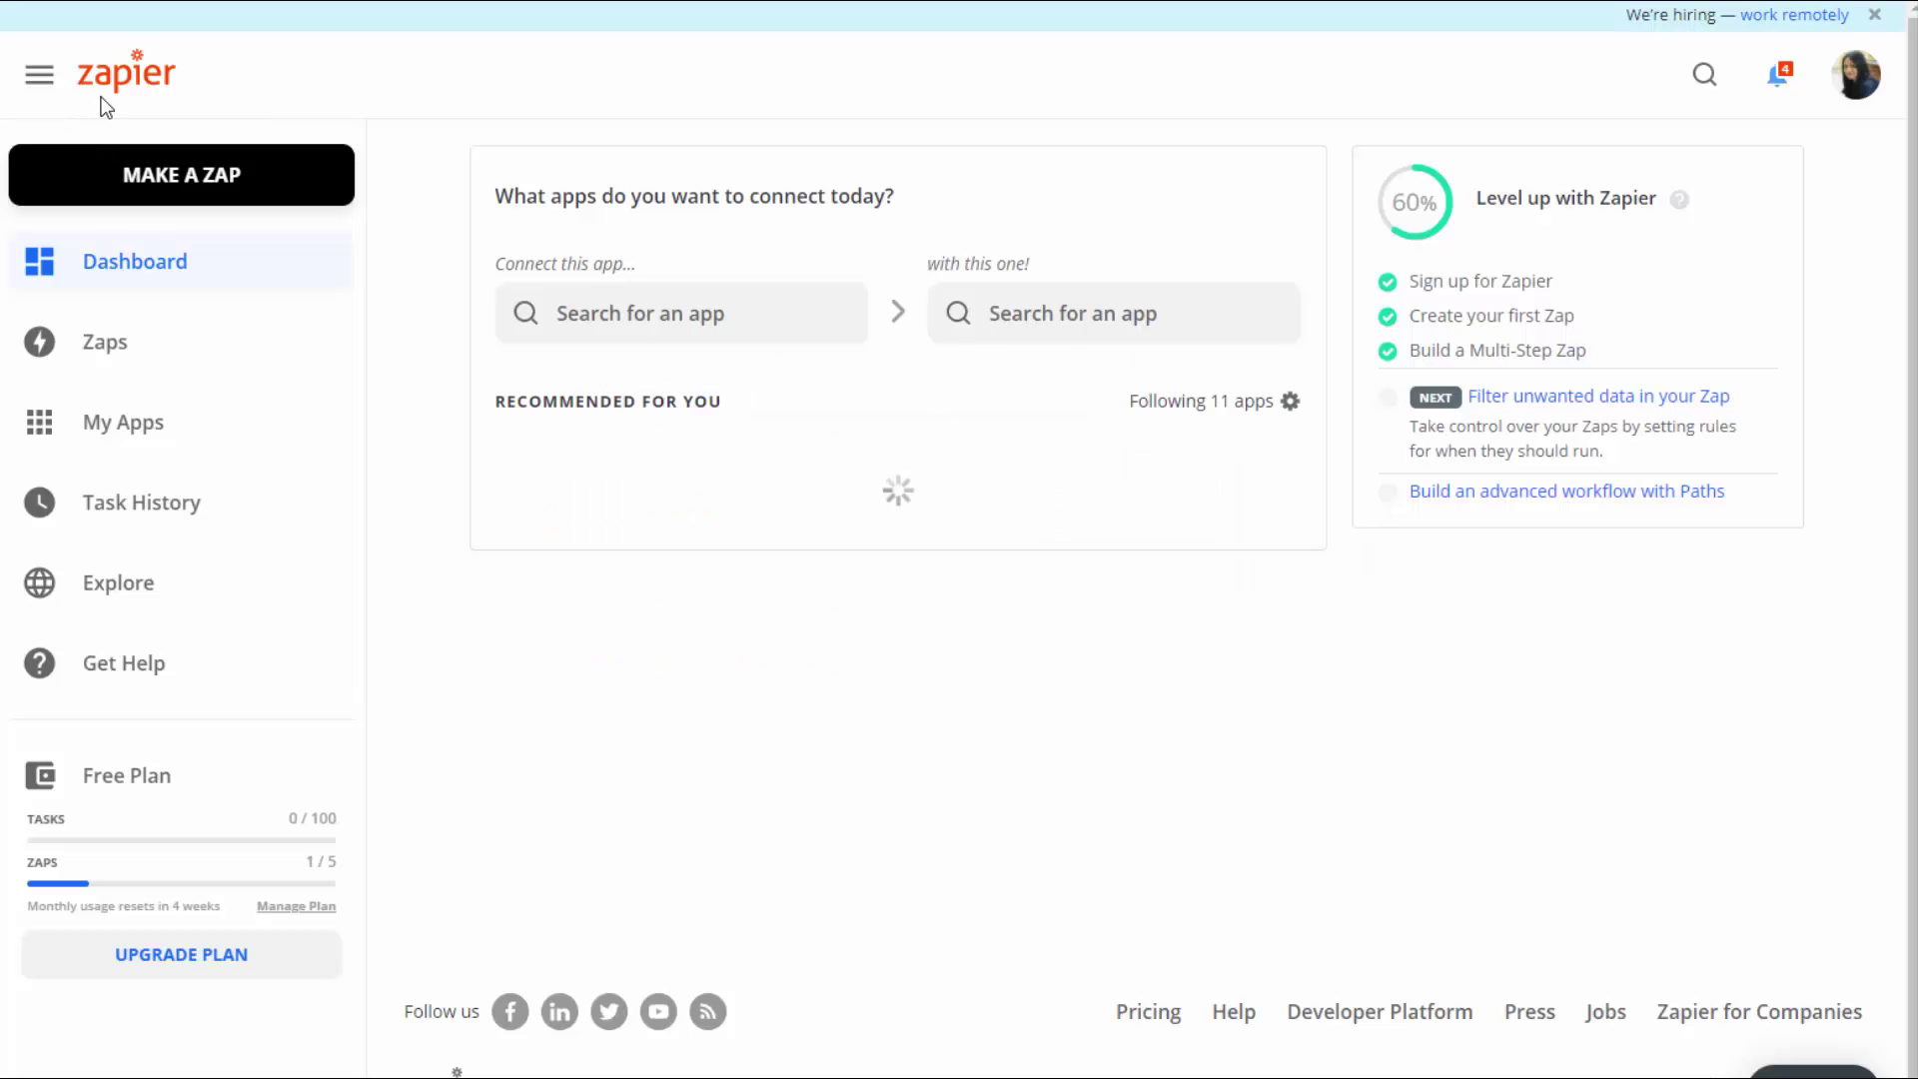
Start a new Zap with Webhooks by Zapier as the trigger app.
left_click(270, 175)
type("W")
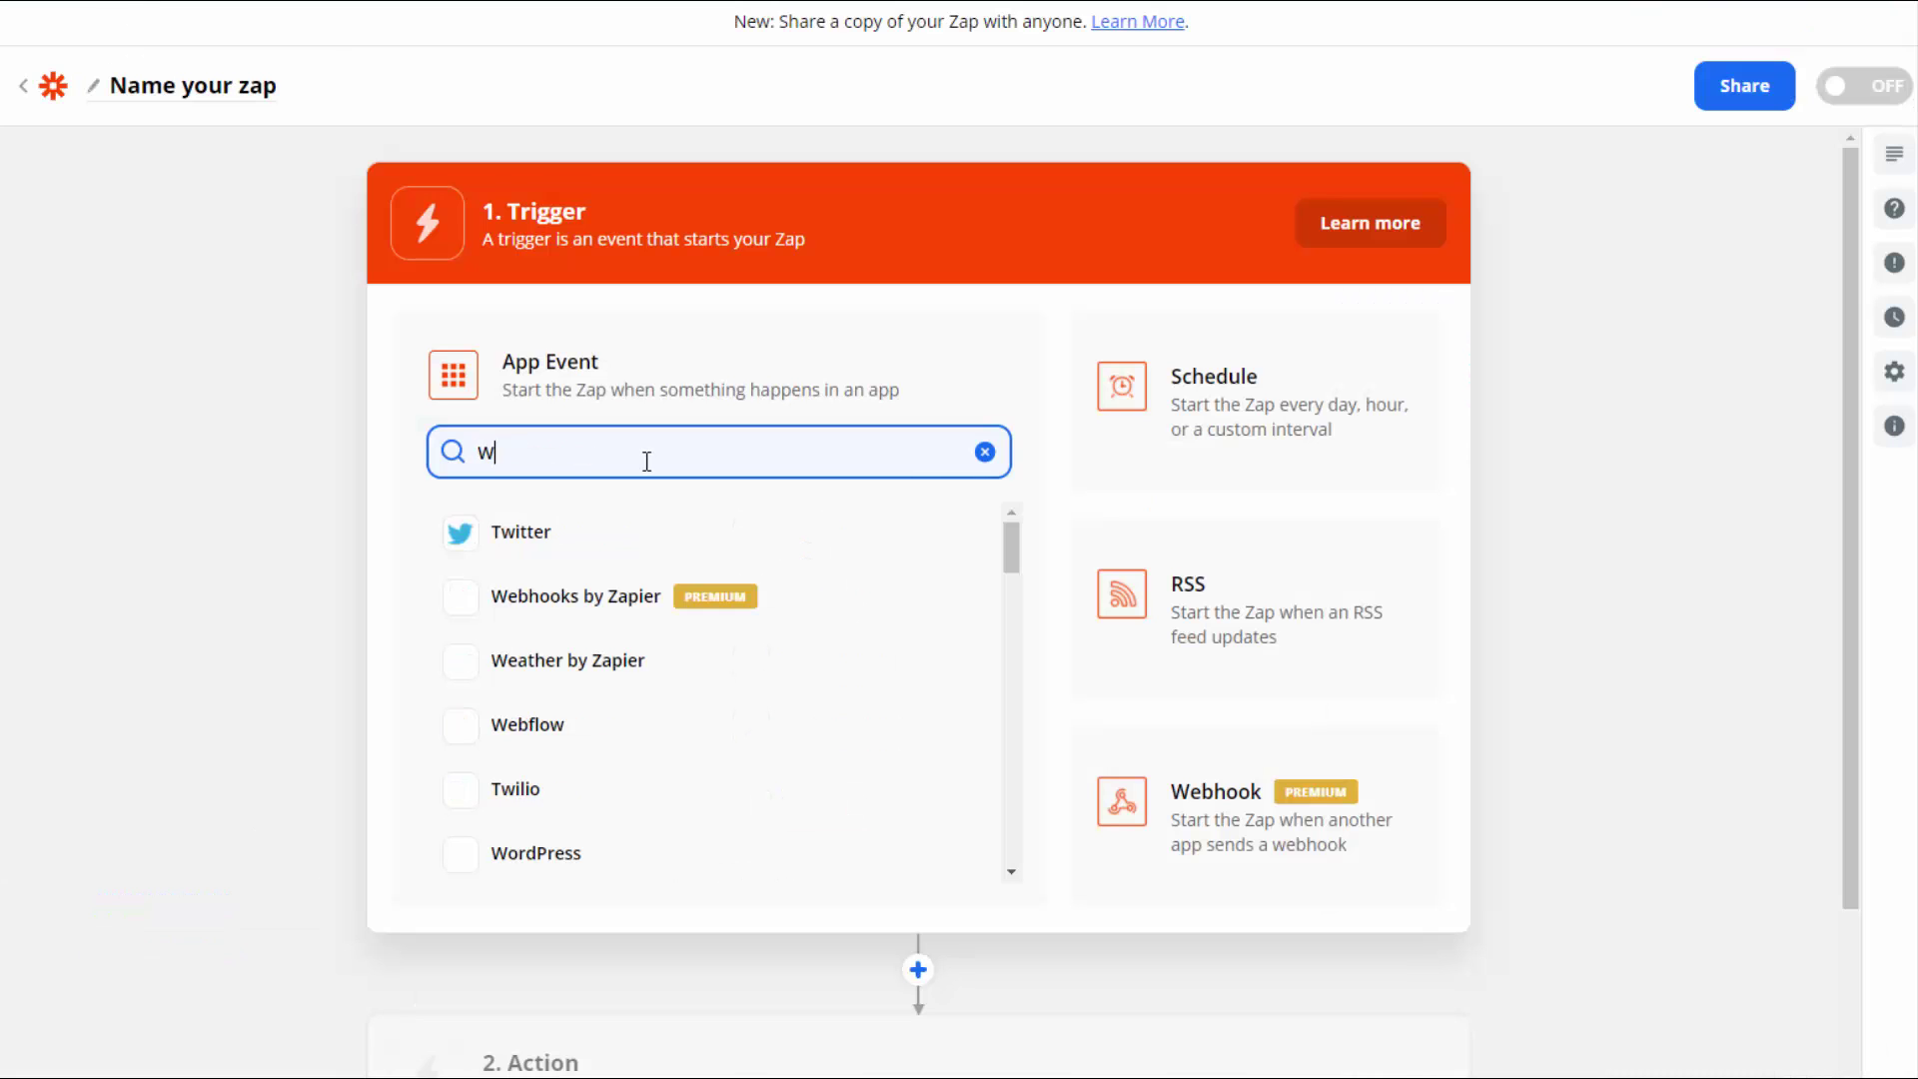
type("ebhh")
key("BackSpace")
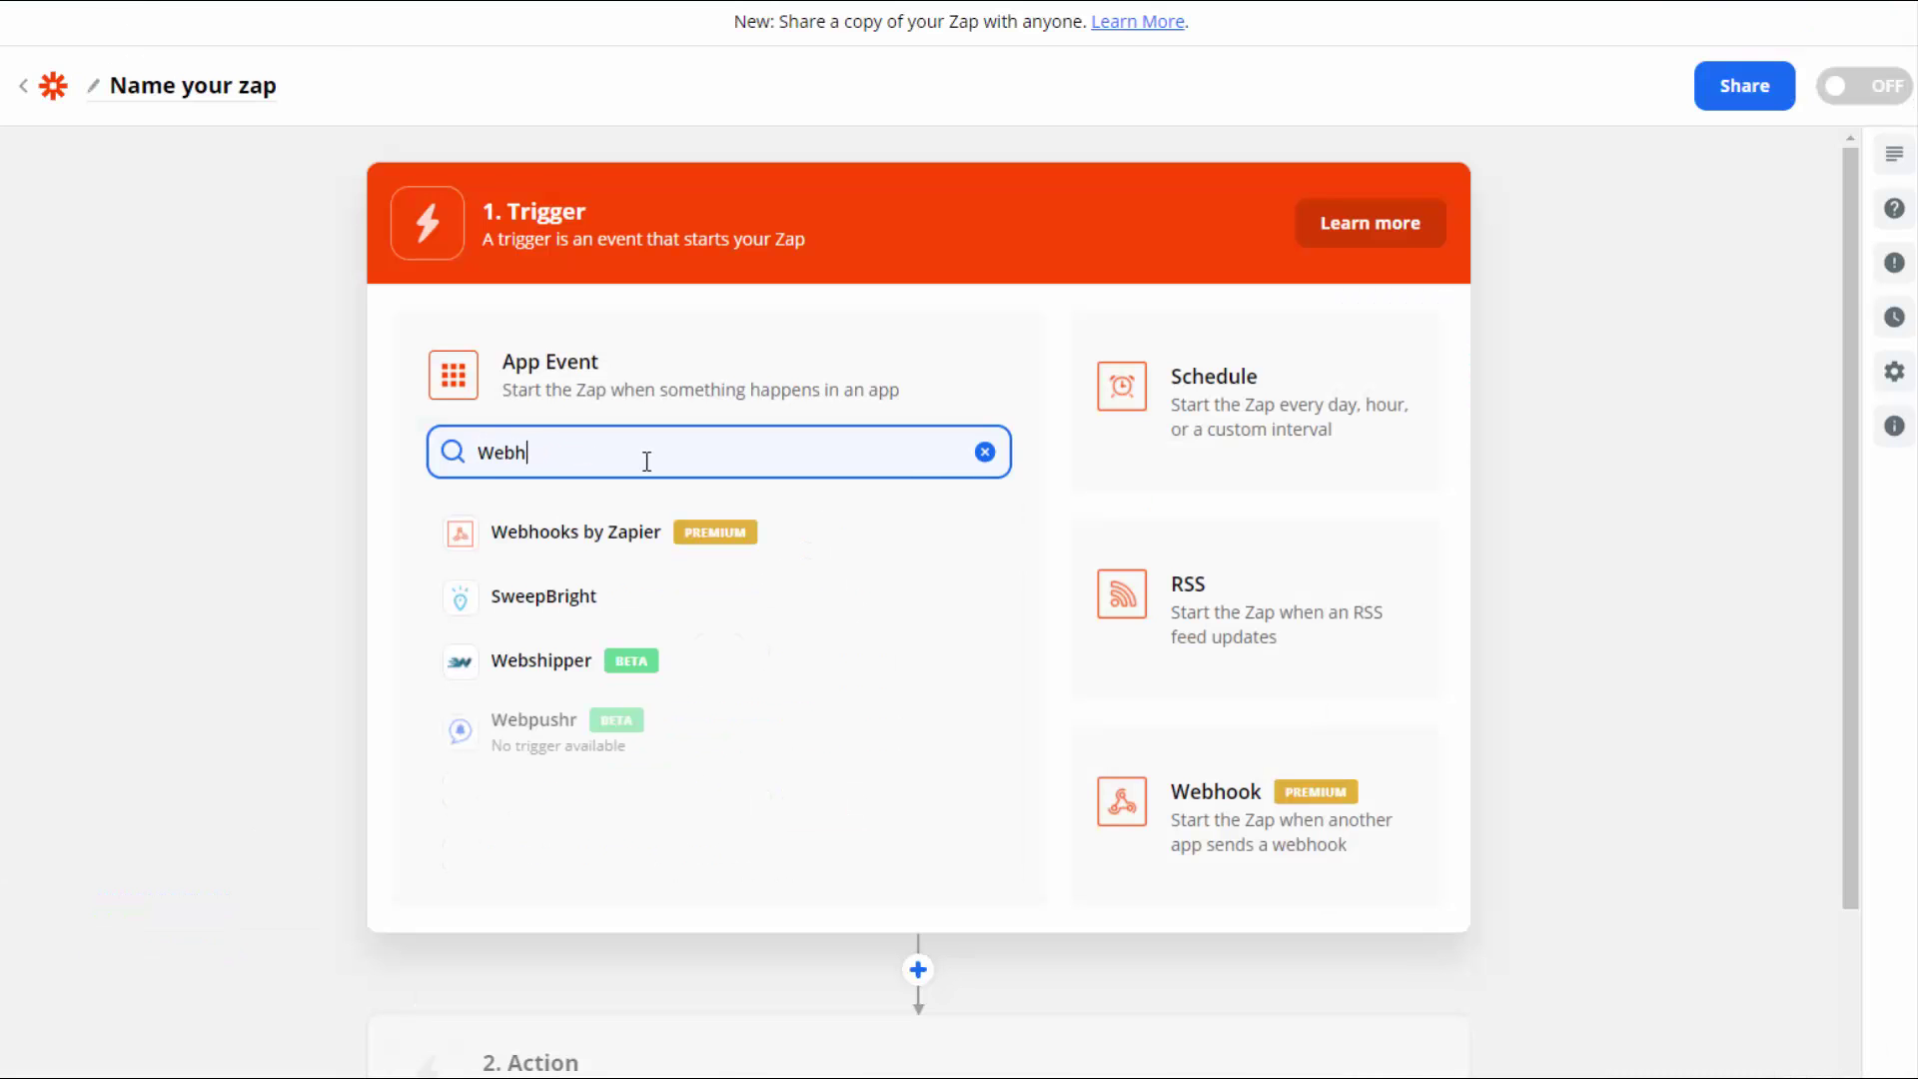
left_click(576, 531)
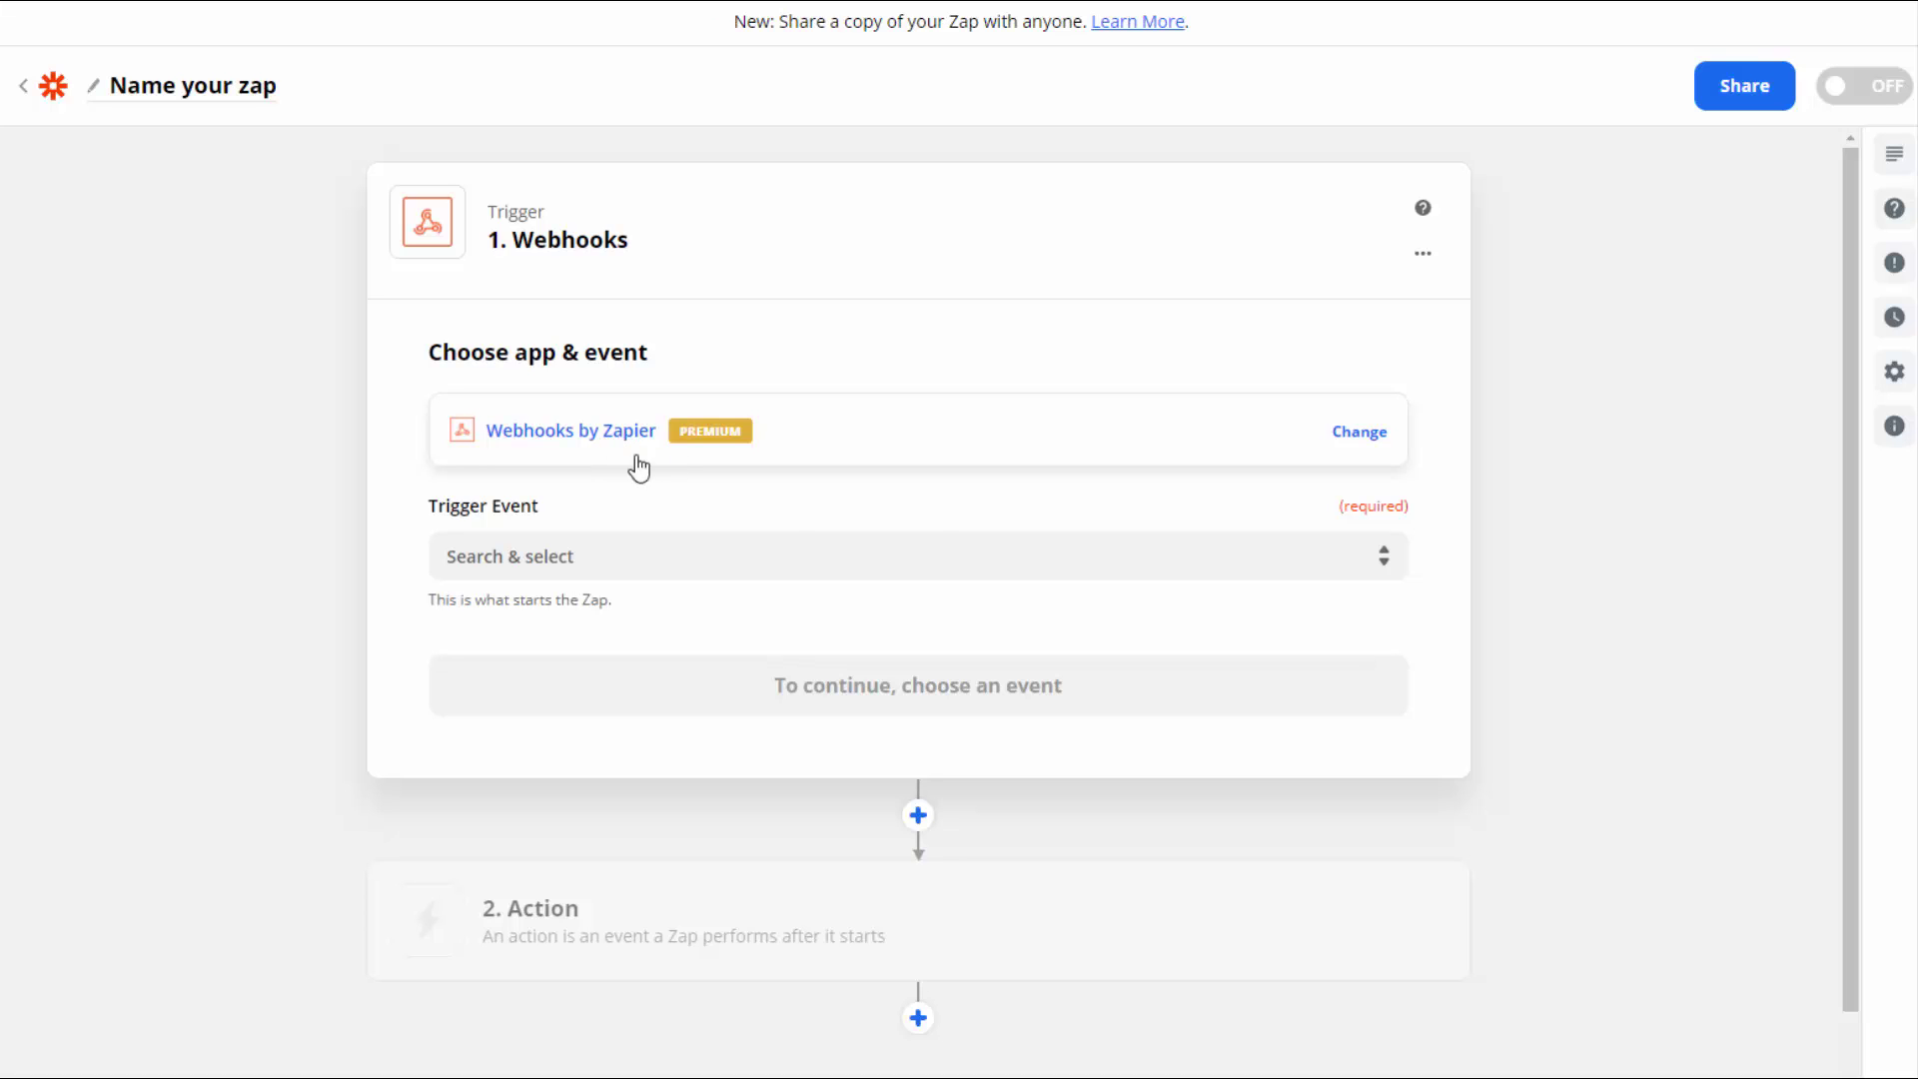
Set the trigger event to Catch Hook and copy the custom webhook URL.
left_click(622, 556)
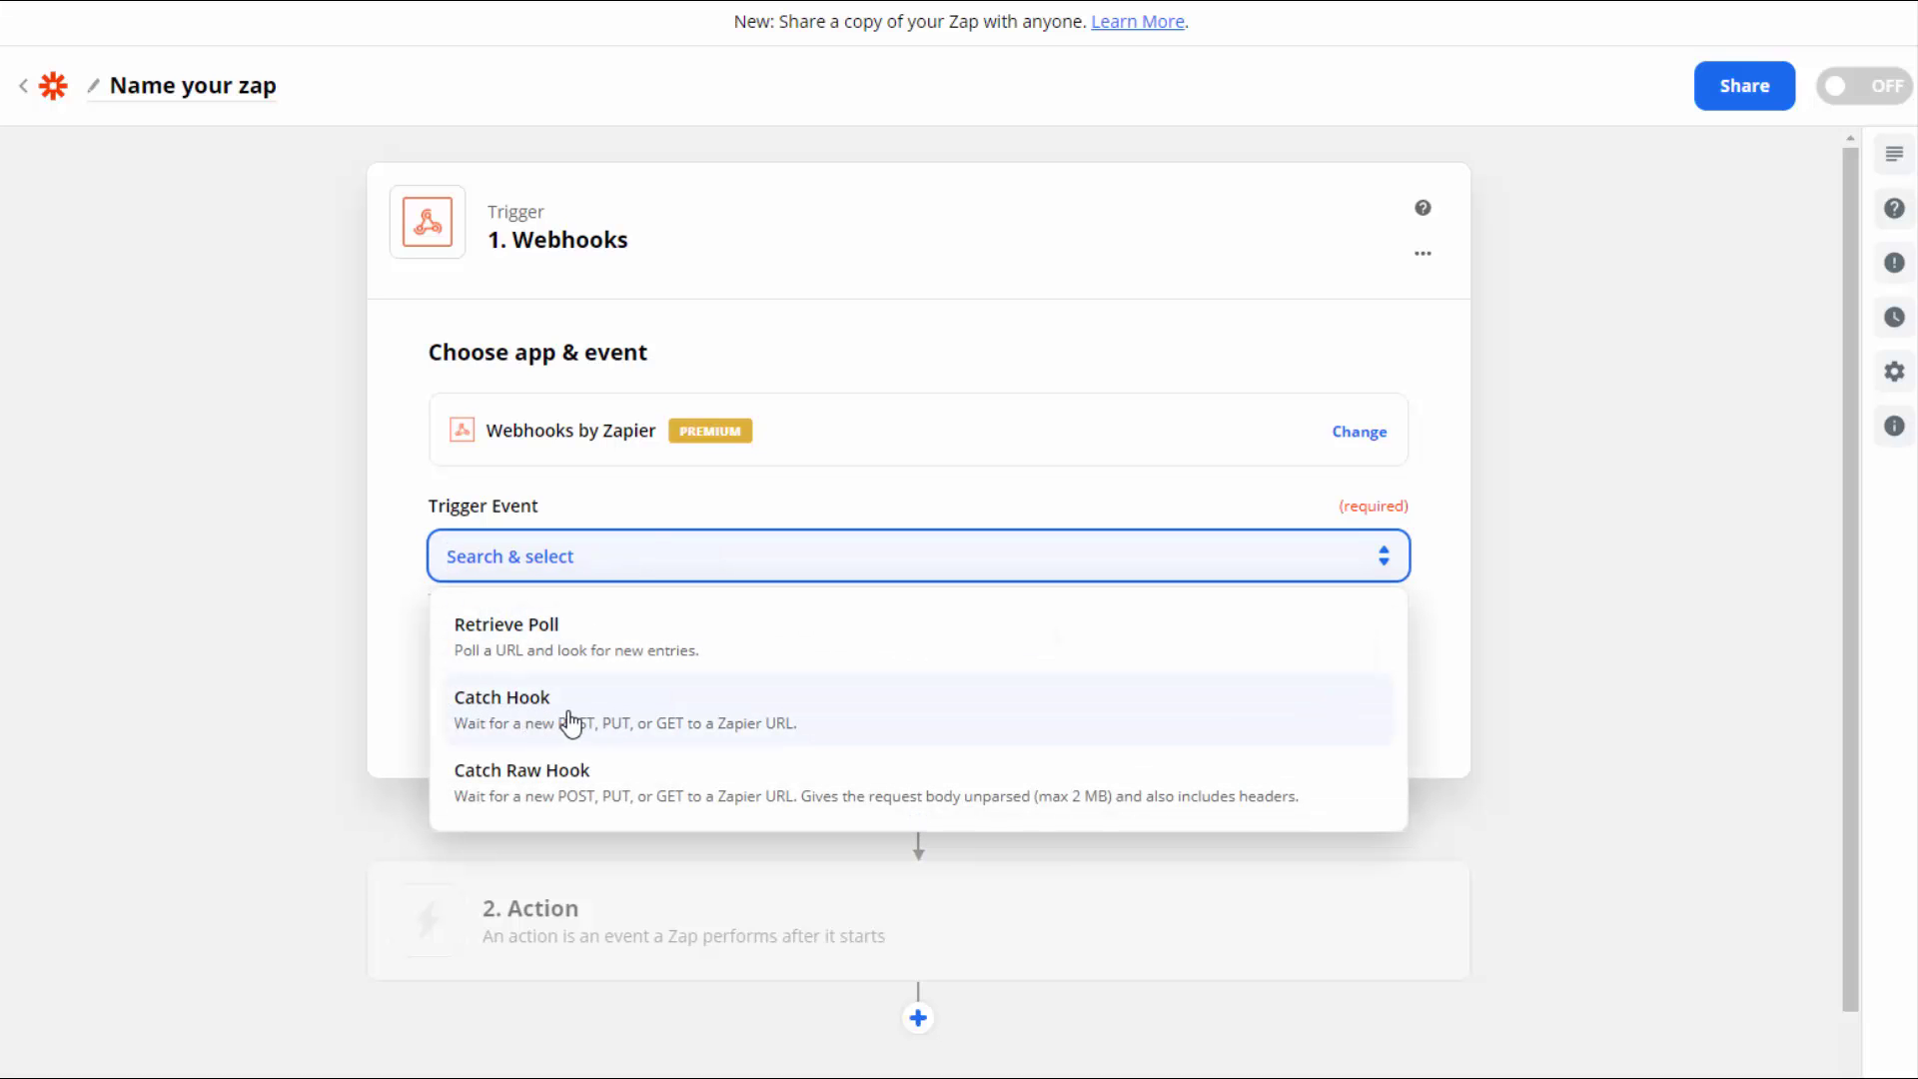
left_click(1019, 716)
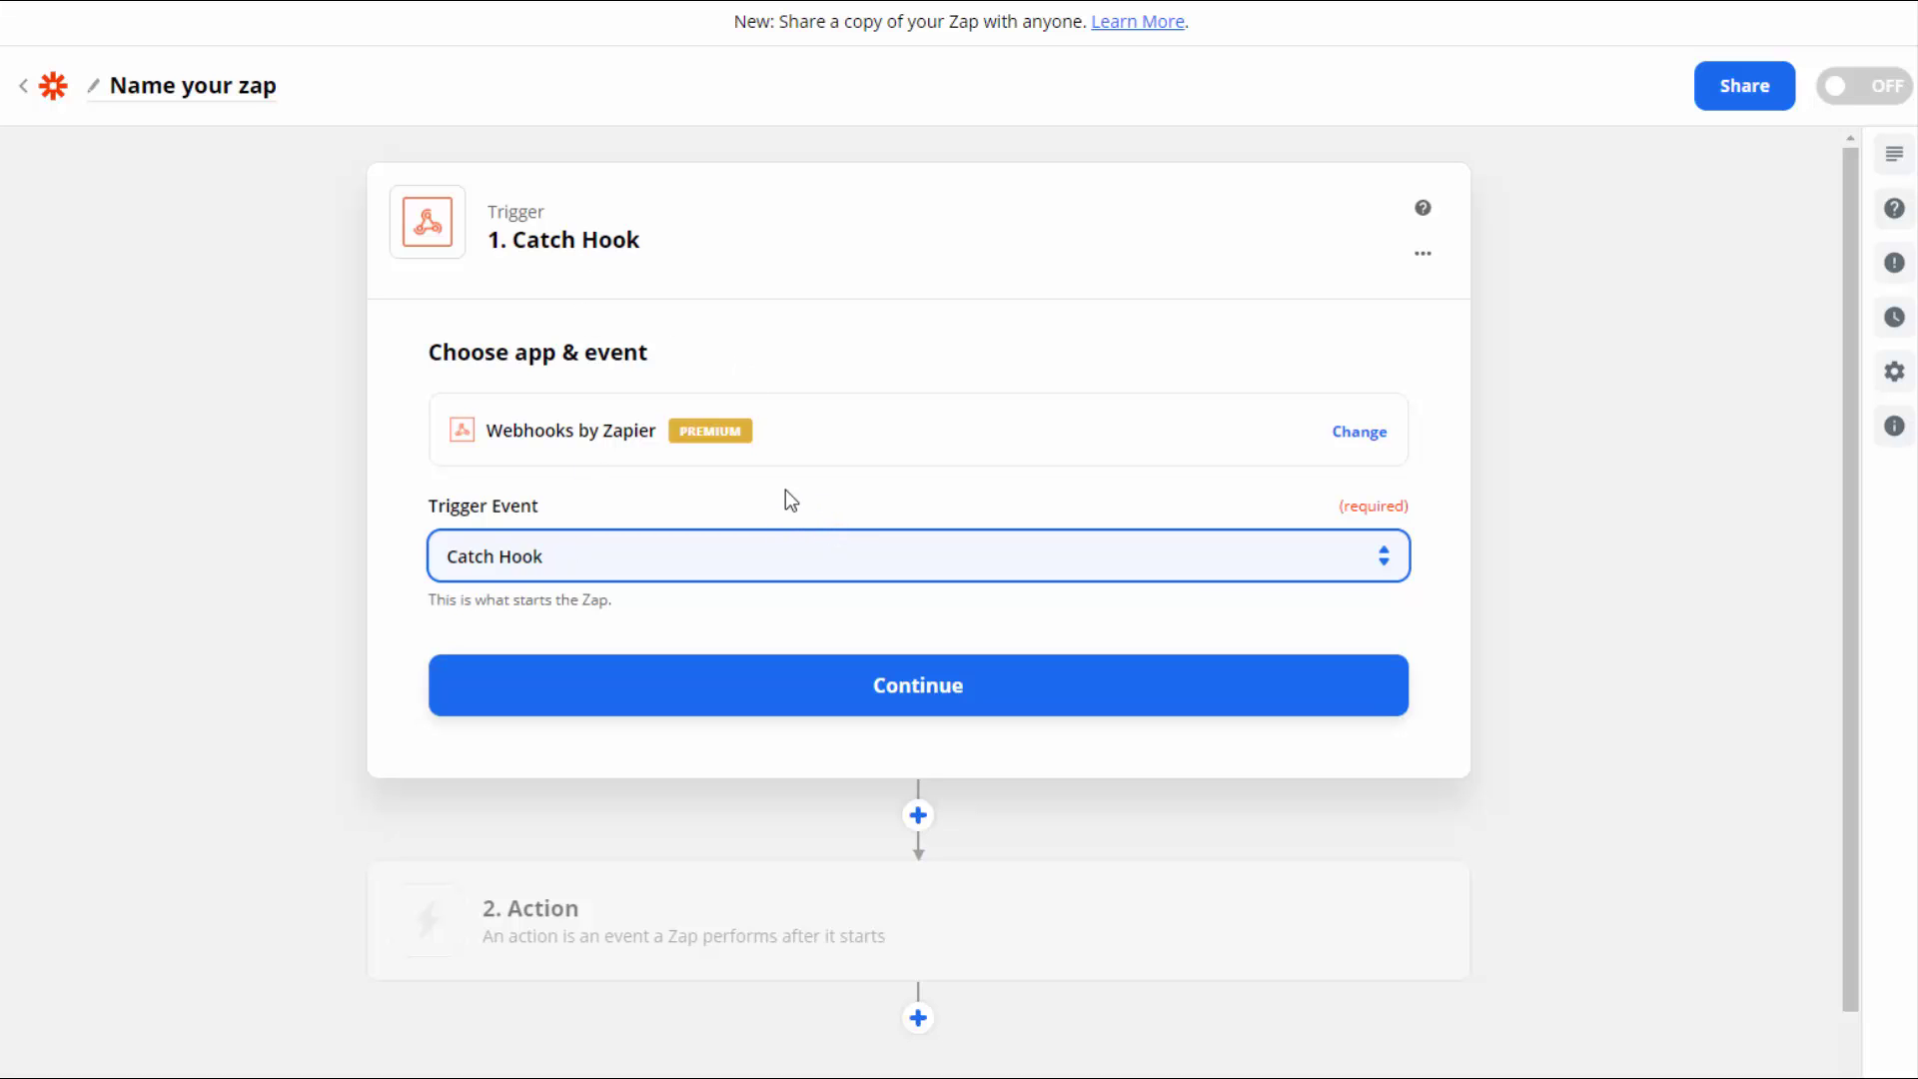
left_click(558, 557)
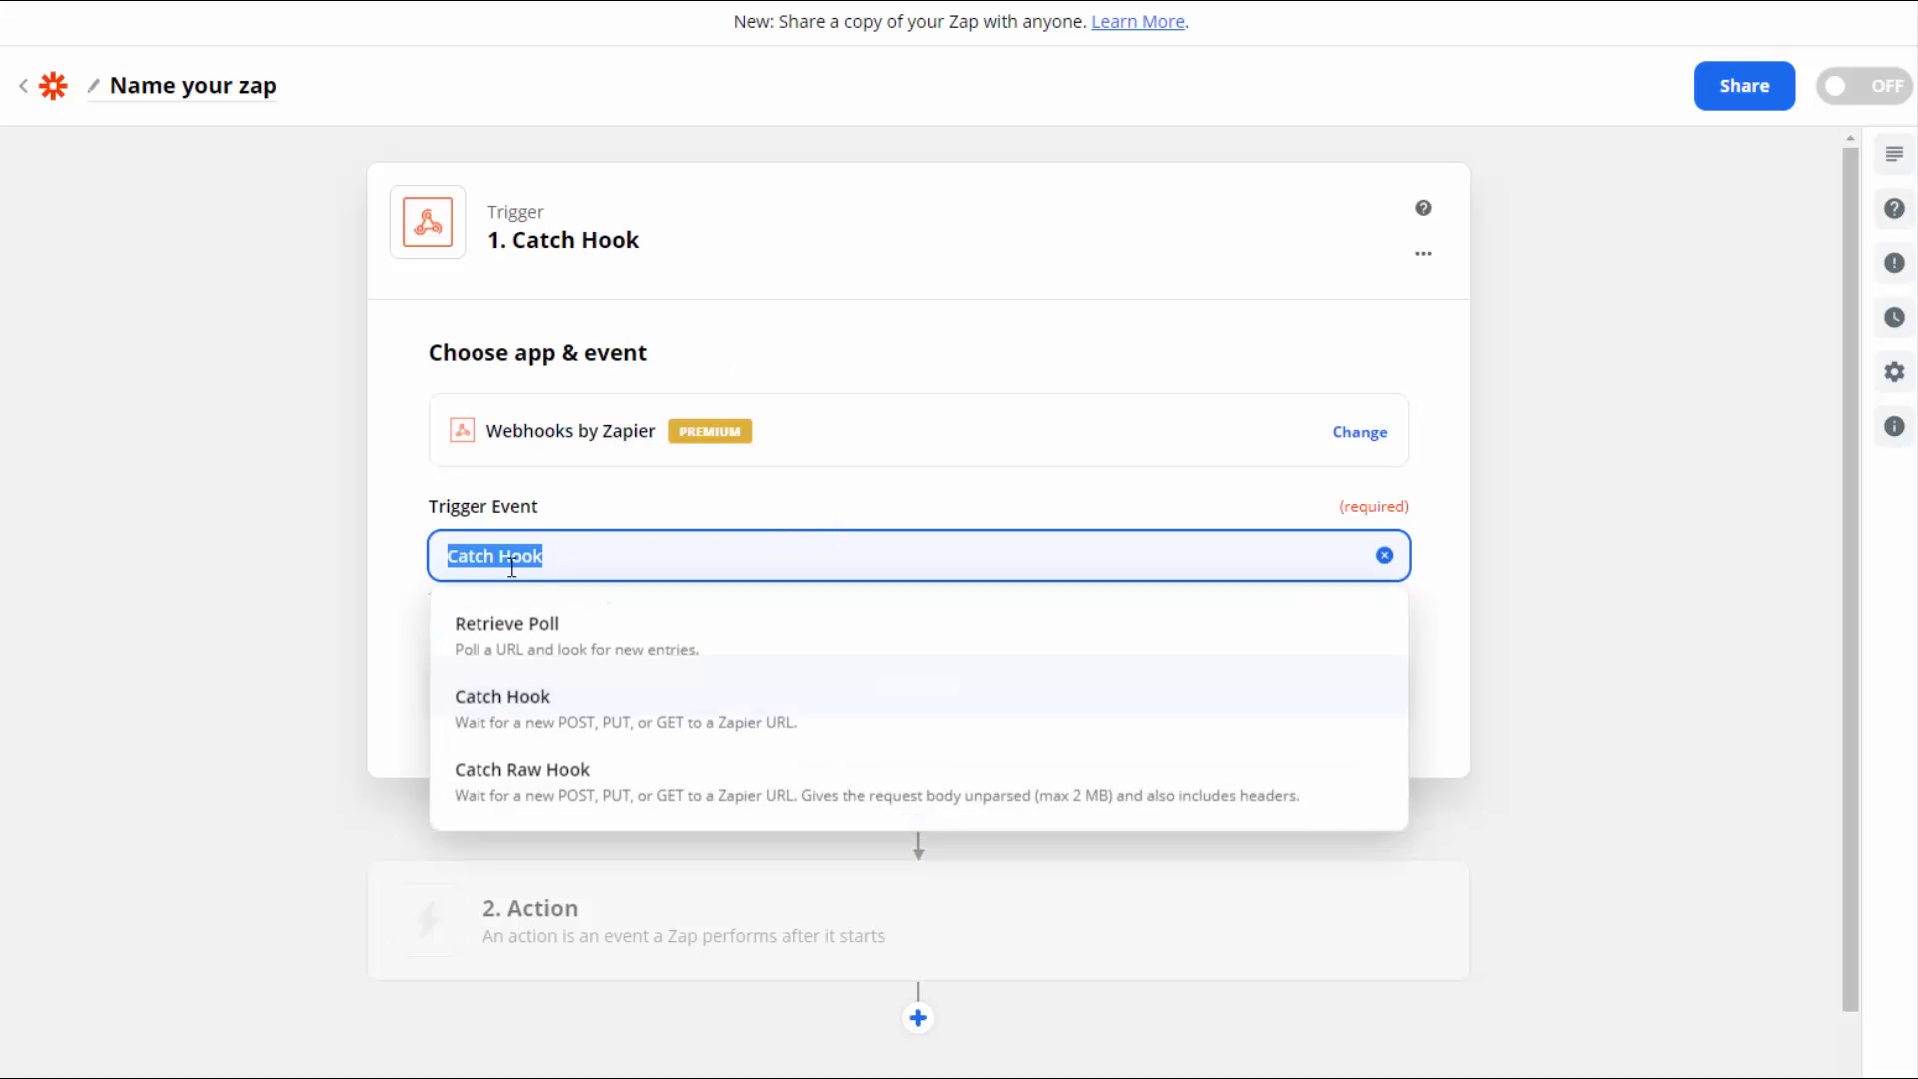
left_click(985, 548)
left_click(917, 685)
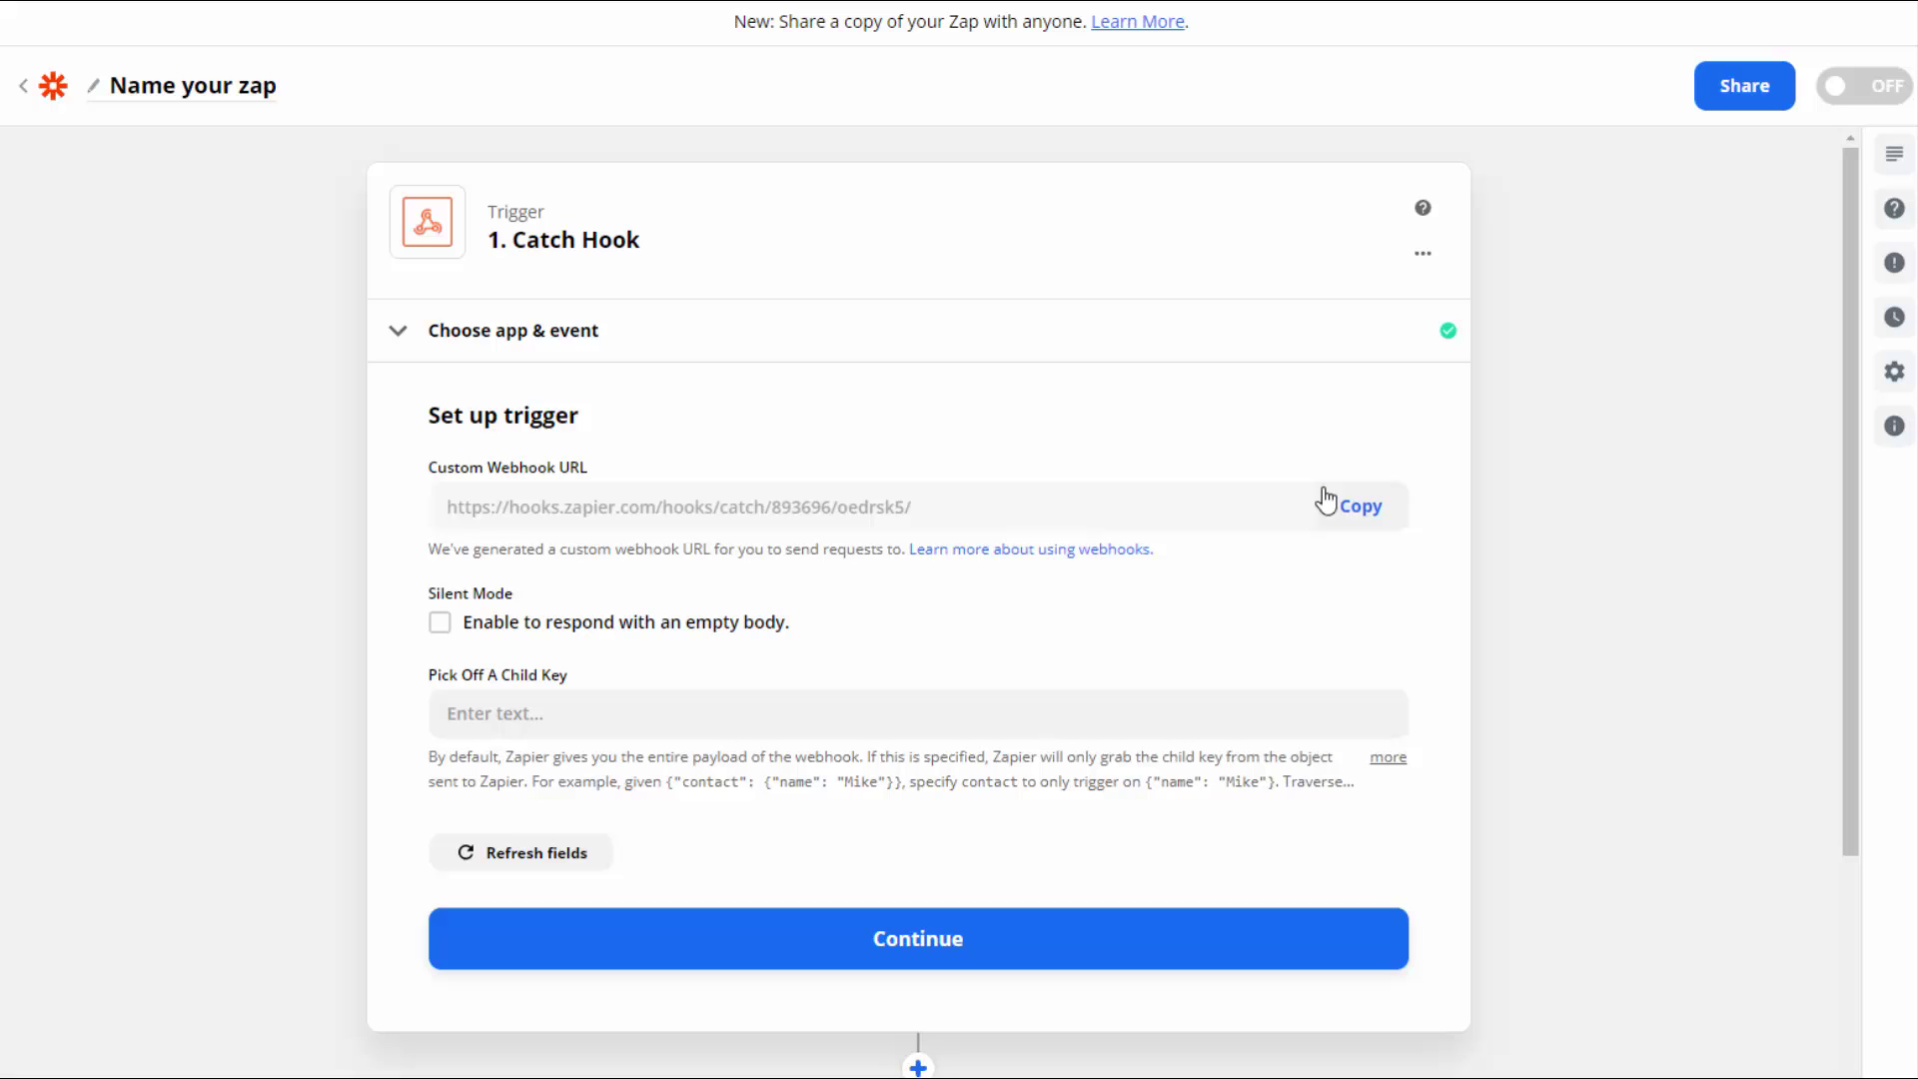
left_click(1360, 508)
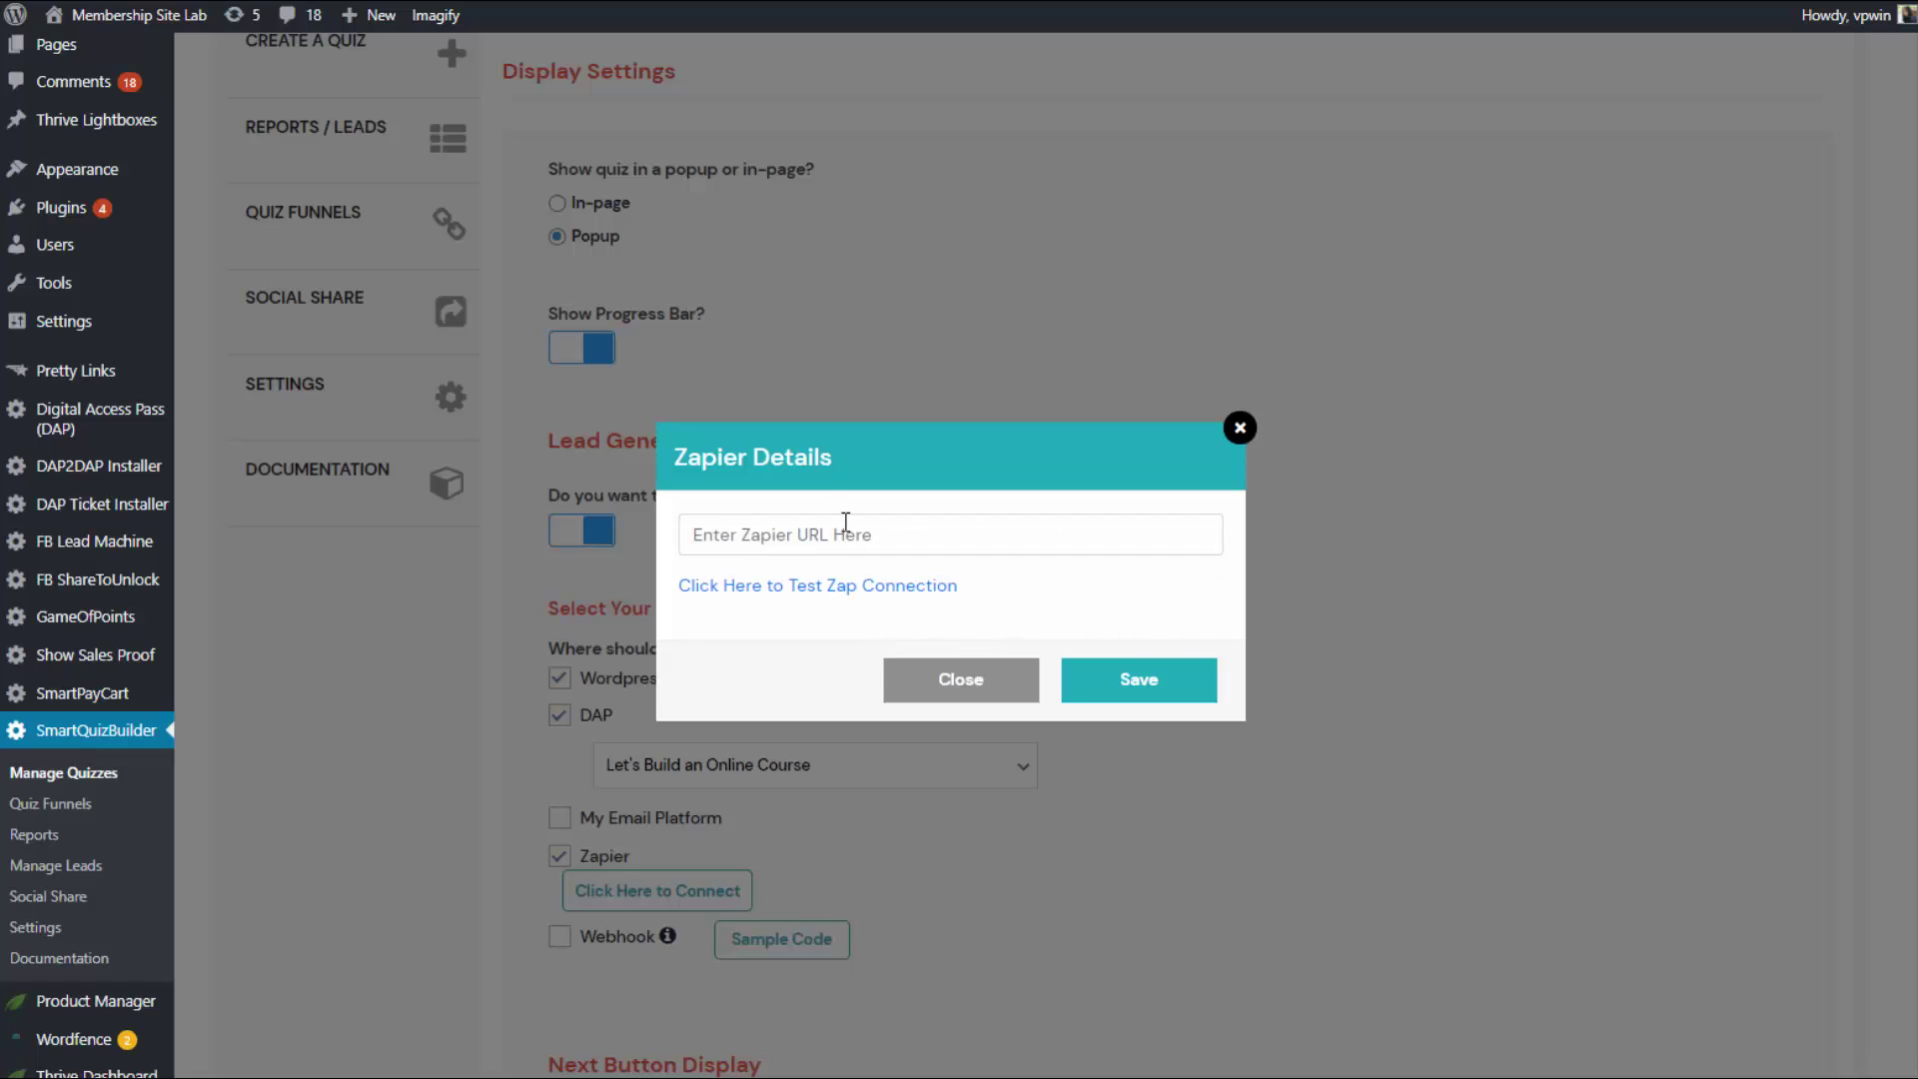
Paste the webhook URL into the quiz's Zapier URL field, test the connection, and save.
left_click(844, 533)
key("ctrl+v")
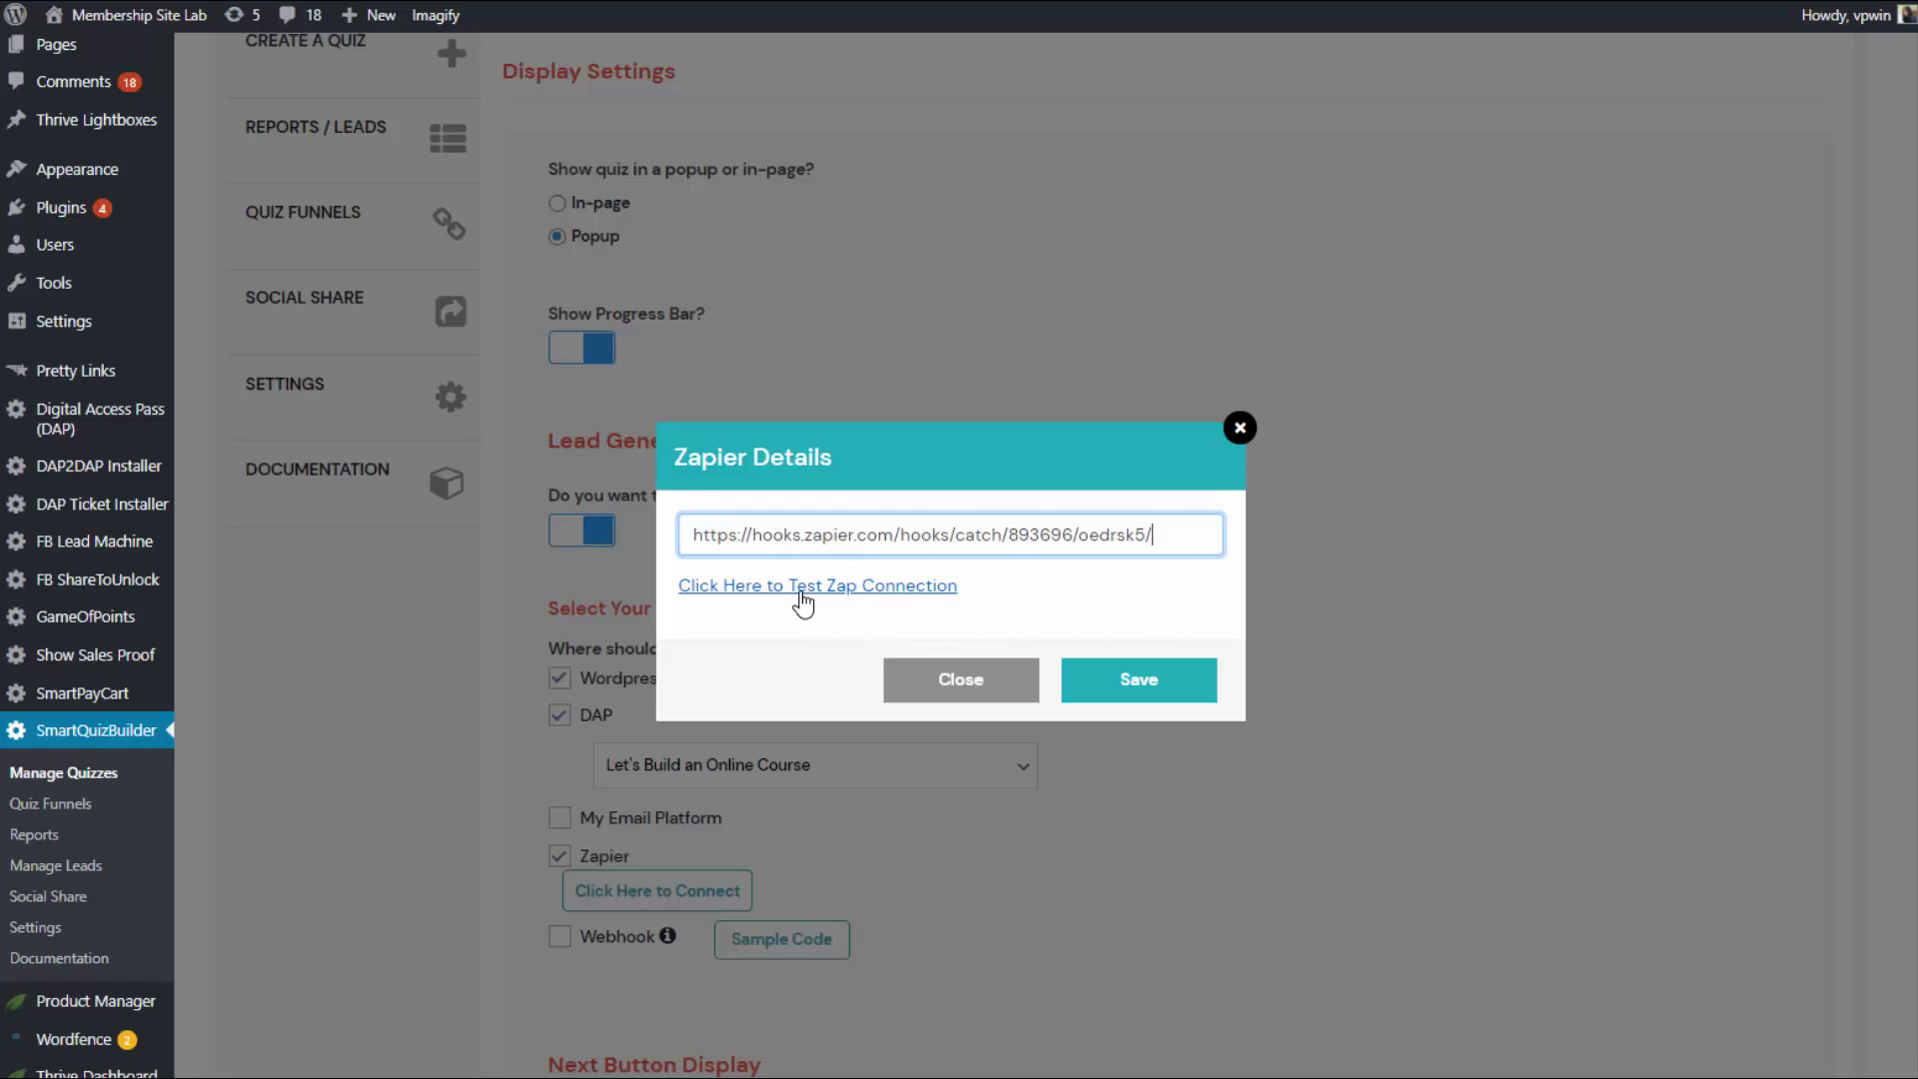
left_click(900, 589)
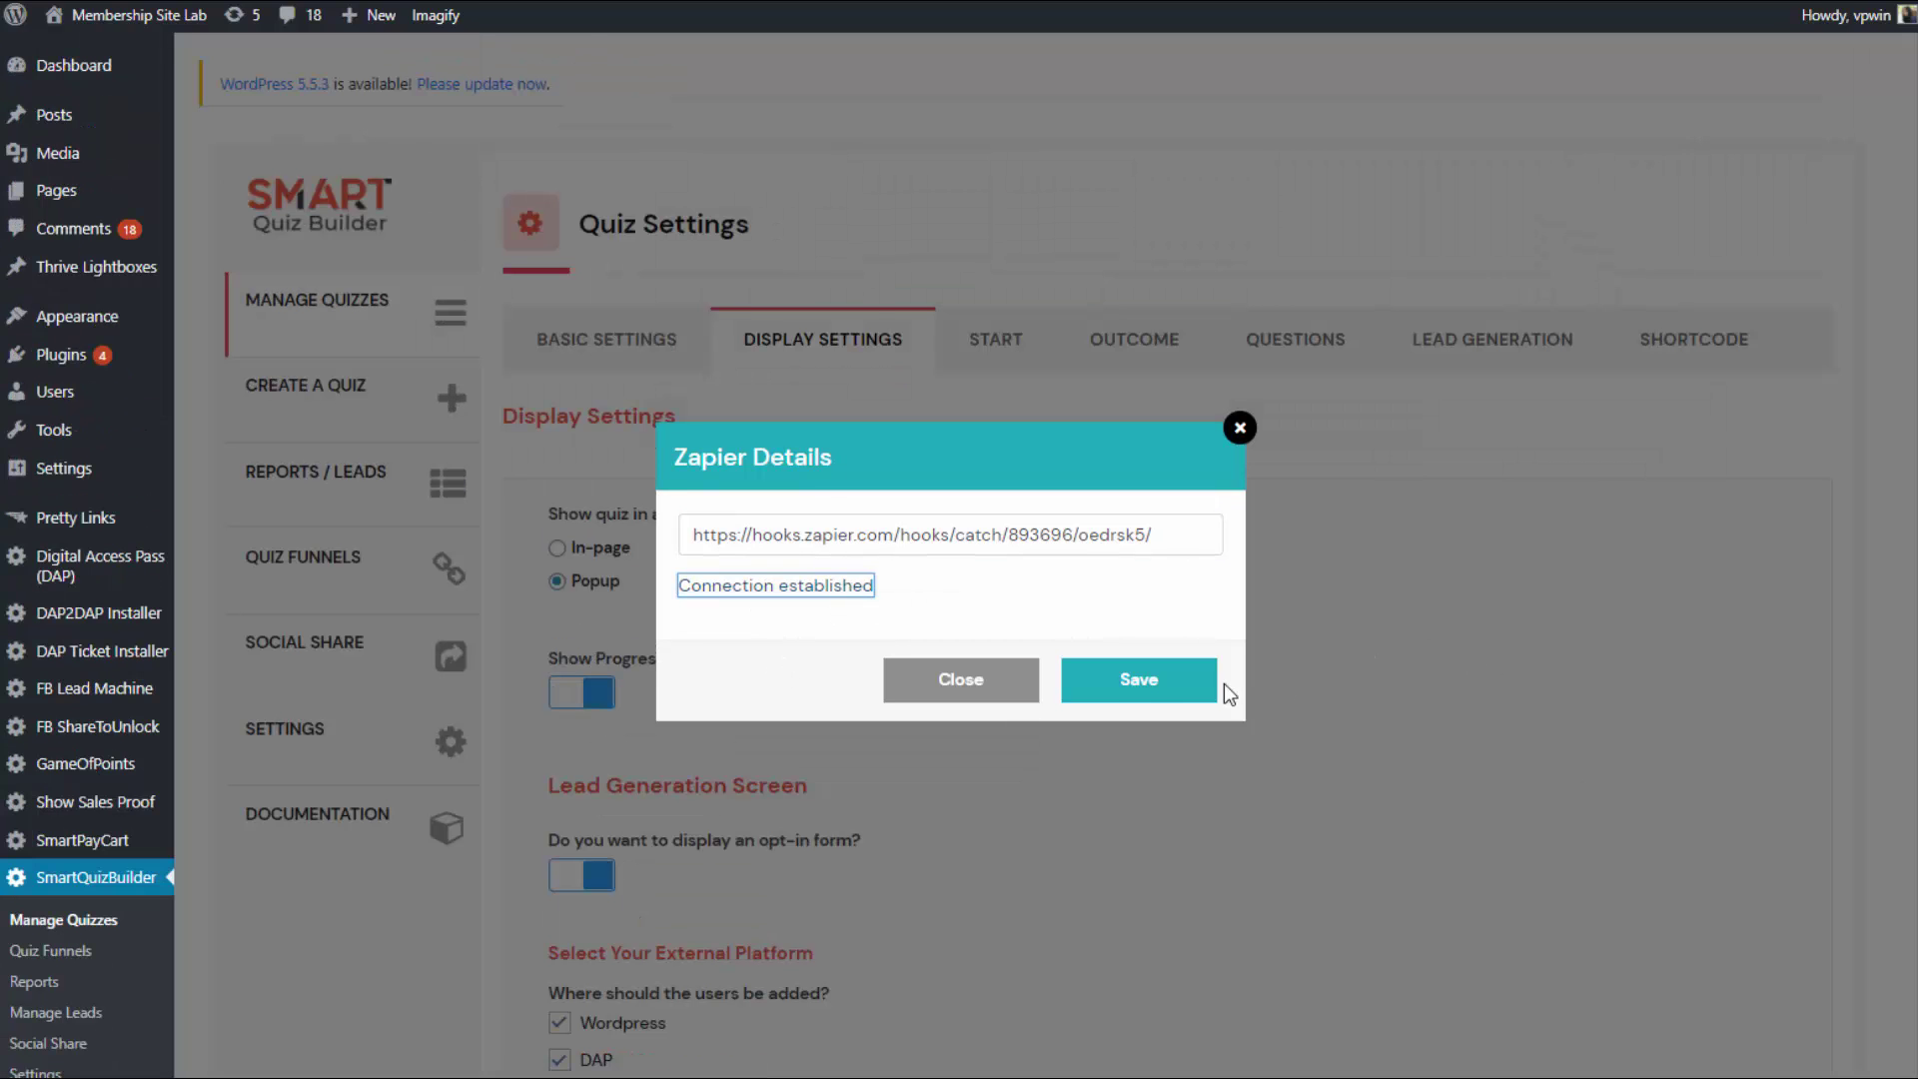
left_click(1140, 679)
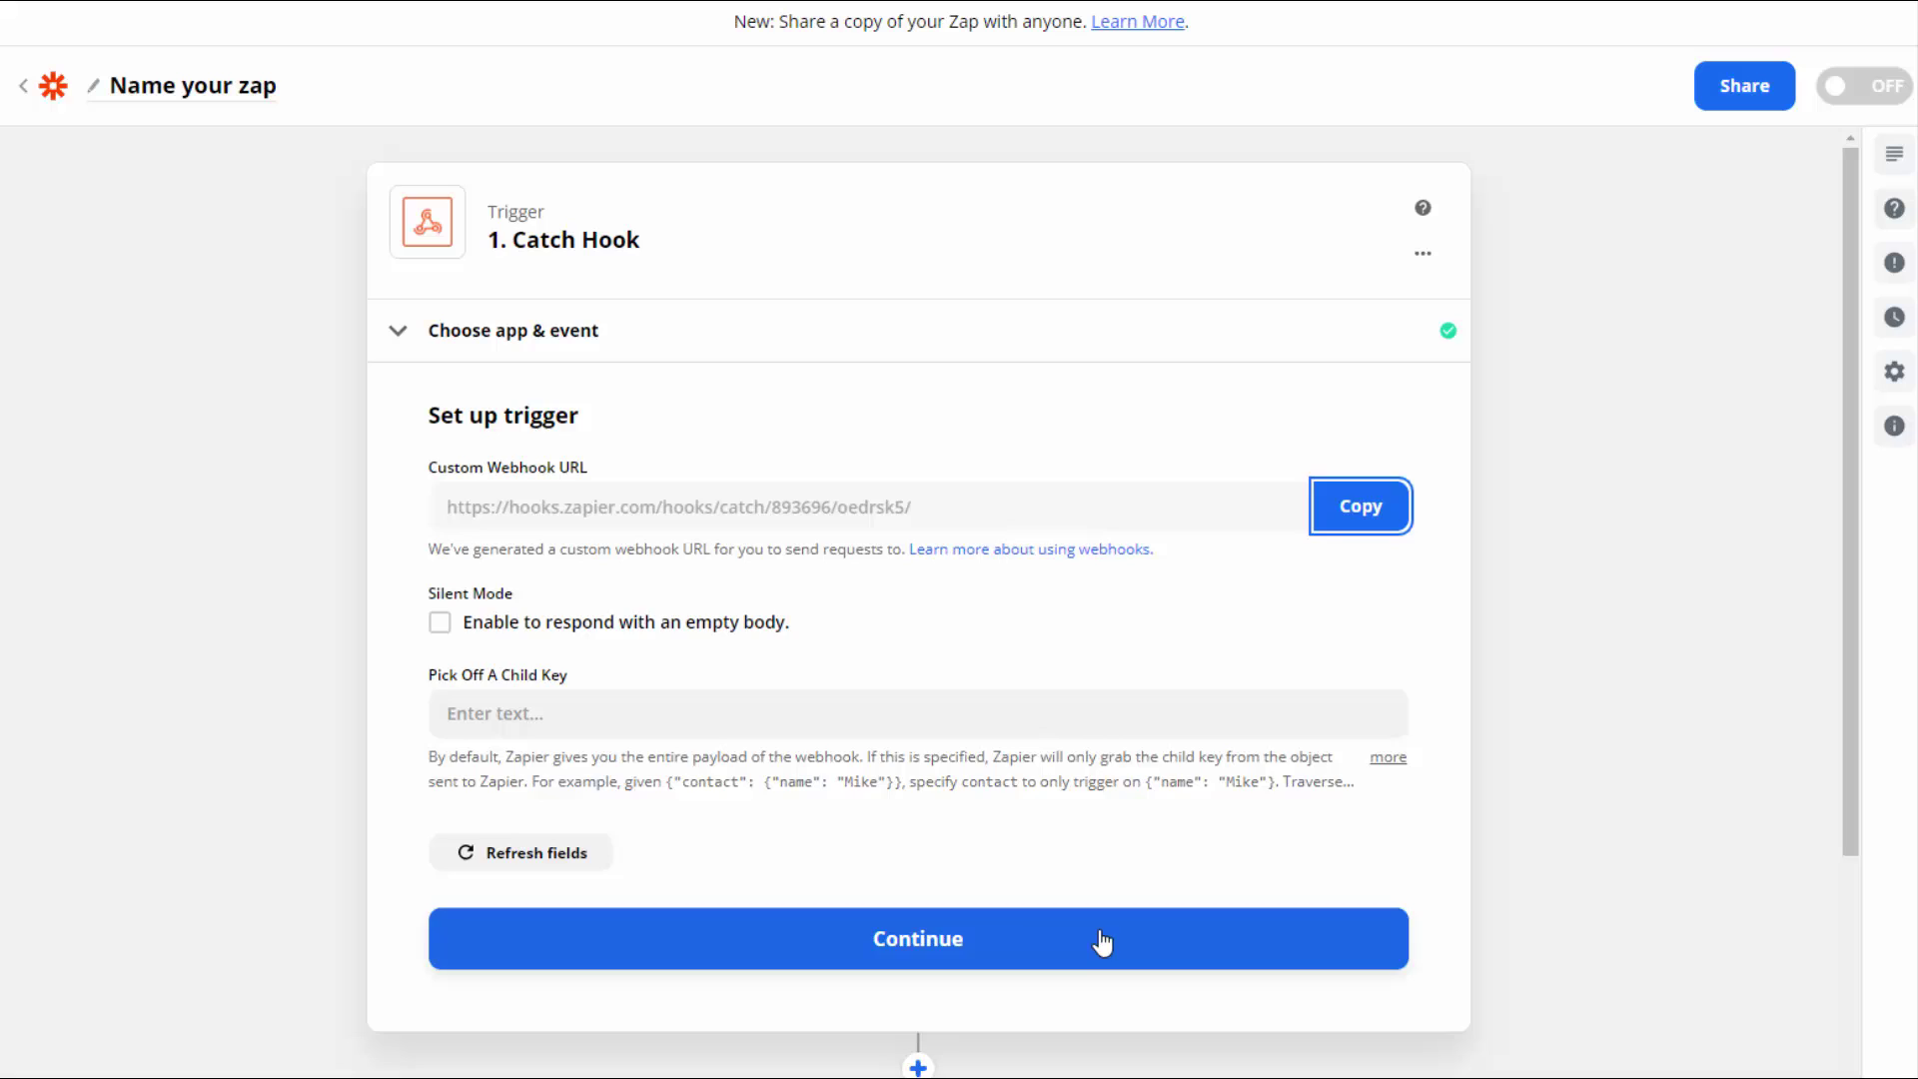
Finish the Catch Hook setup, test it for a received request, and proceed to the action step.
left_click(1103, 940)
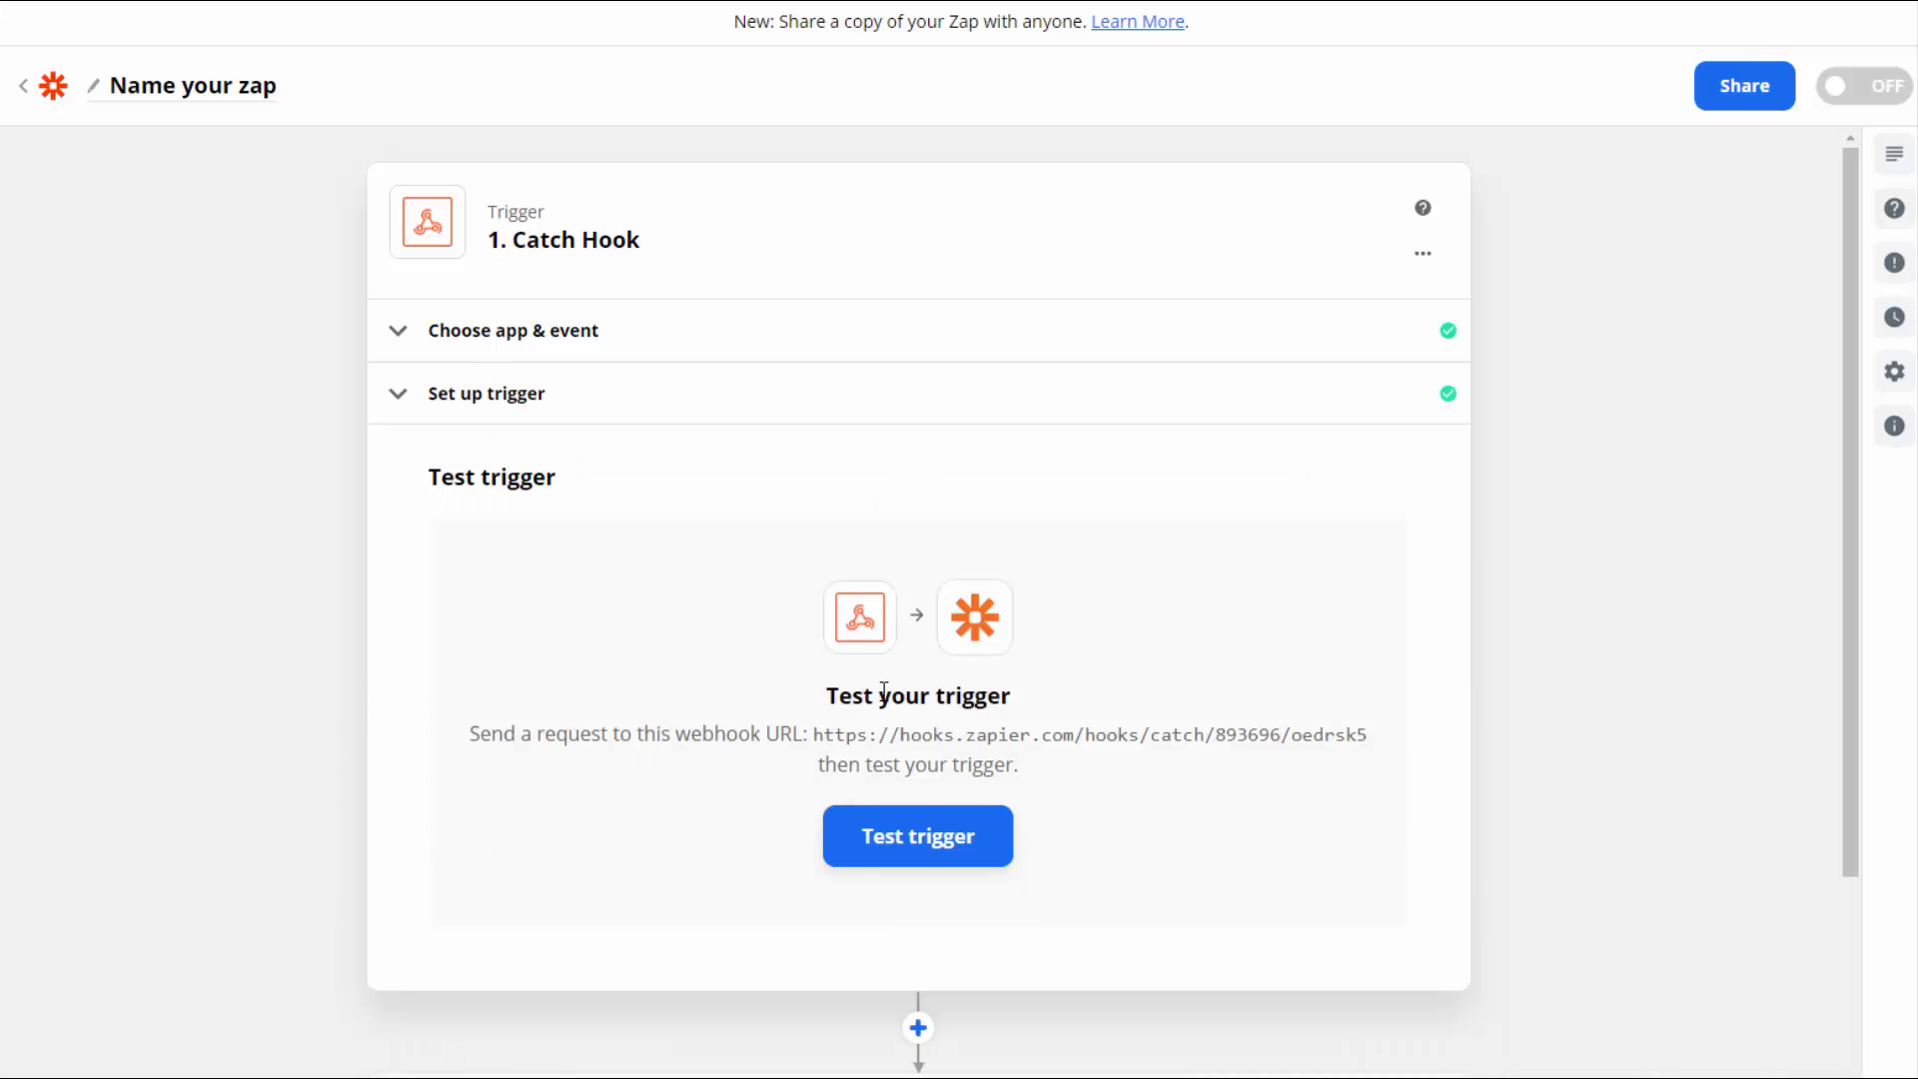
left_click(941, 844)
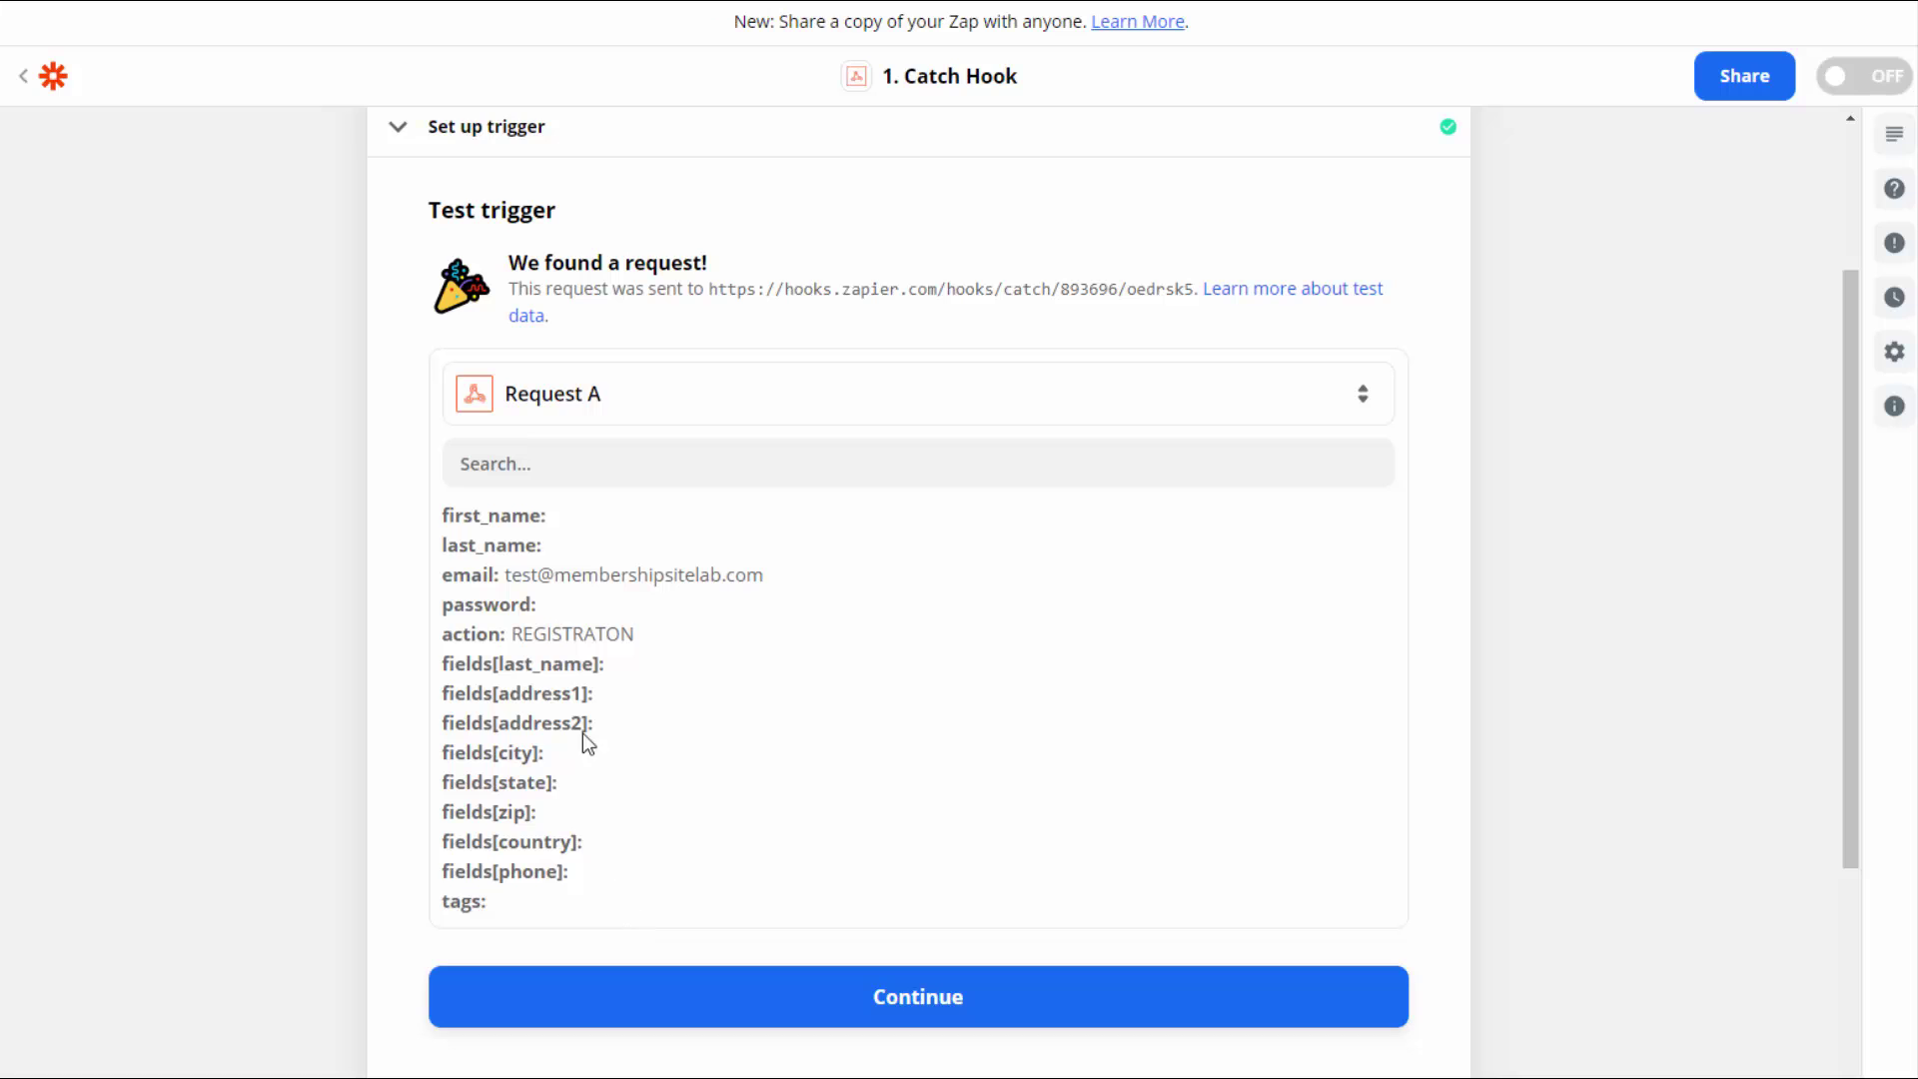
left_click(959, 996)
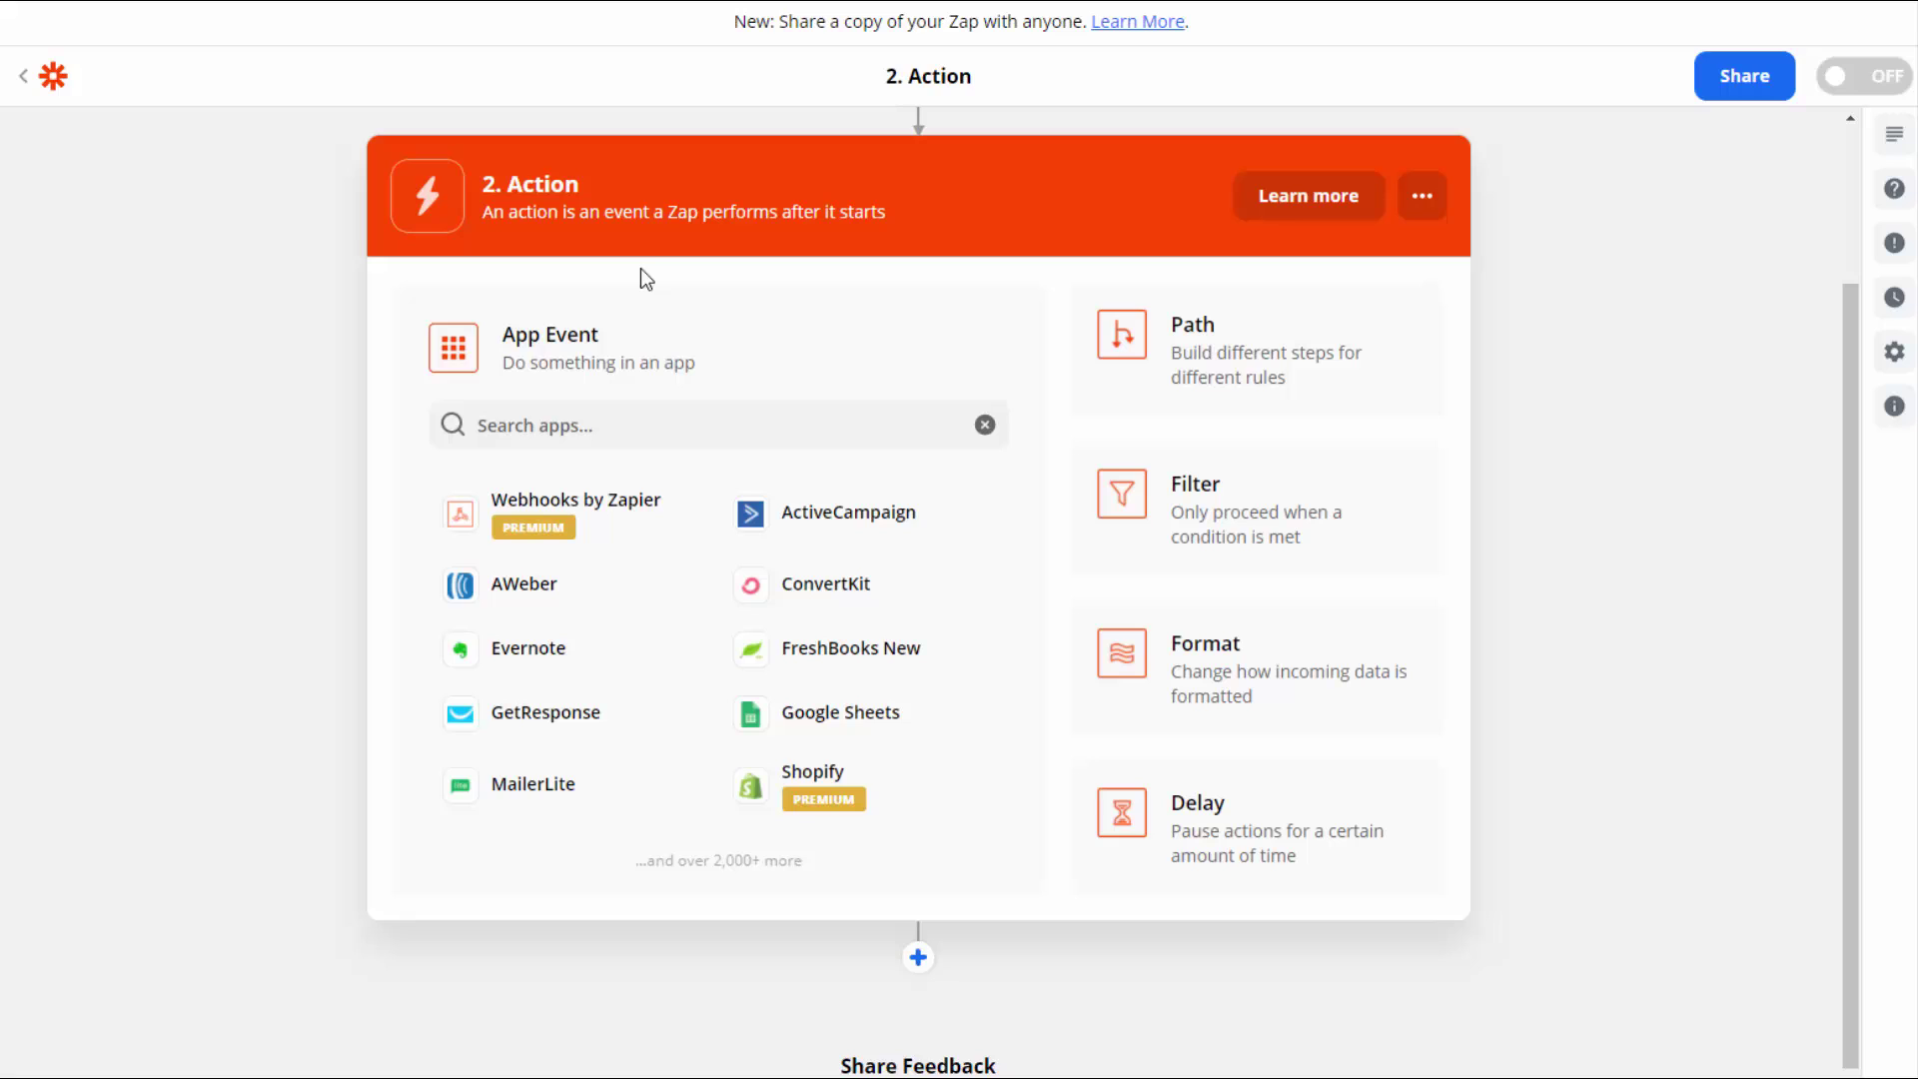
Make the action AWeber with the Create Subscriber event.
left_click(628, 435)
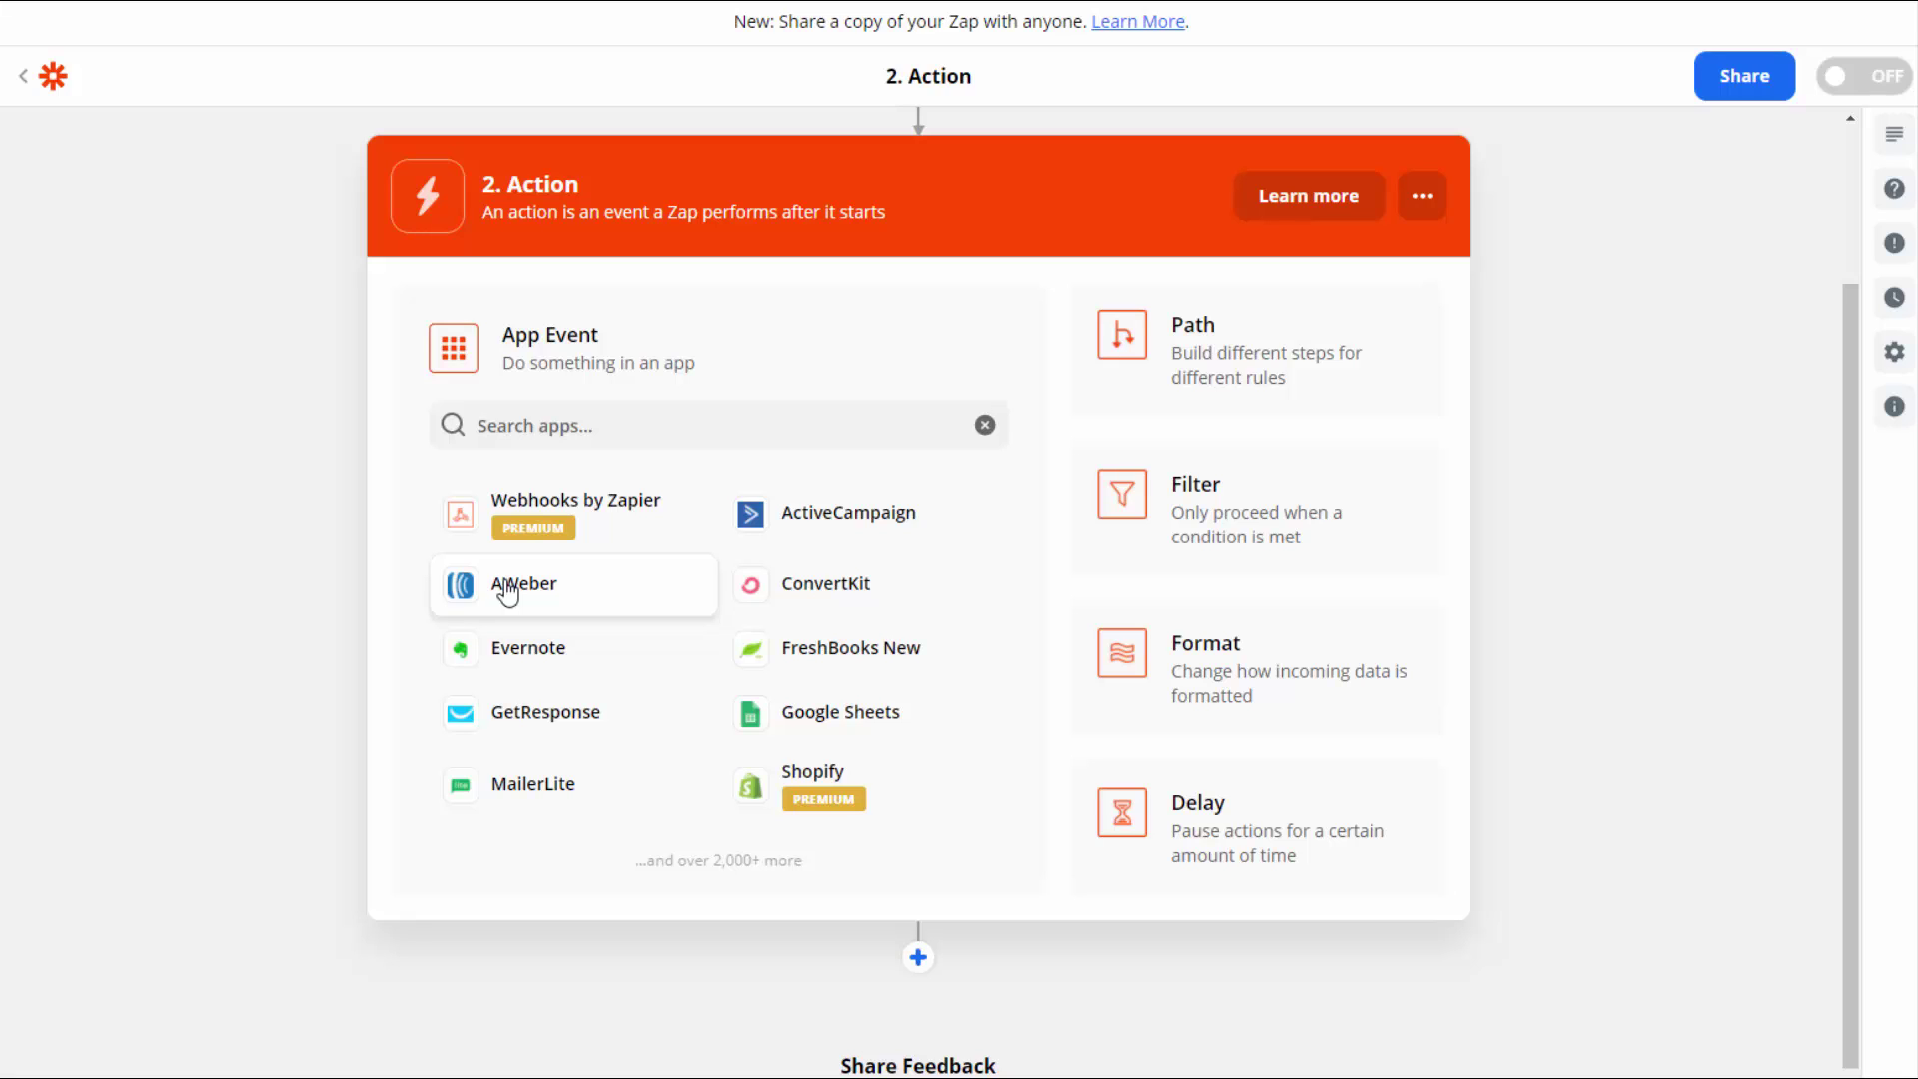
left_click(507, 588)
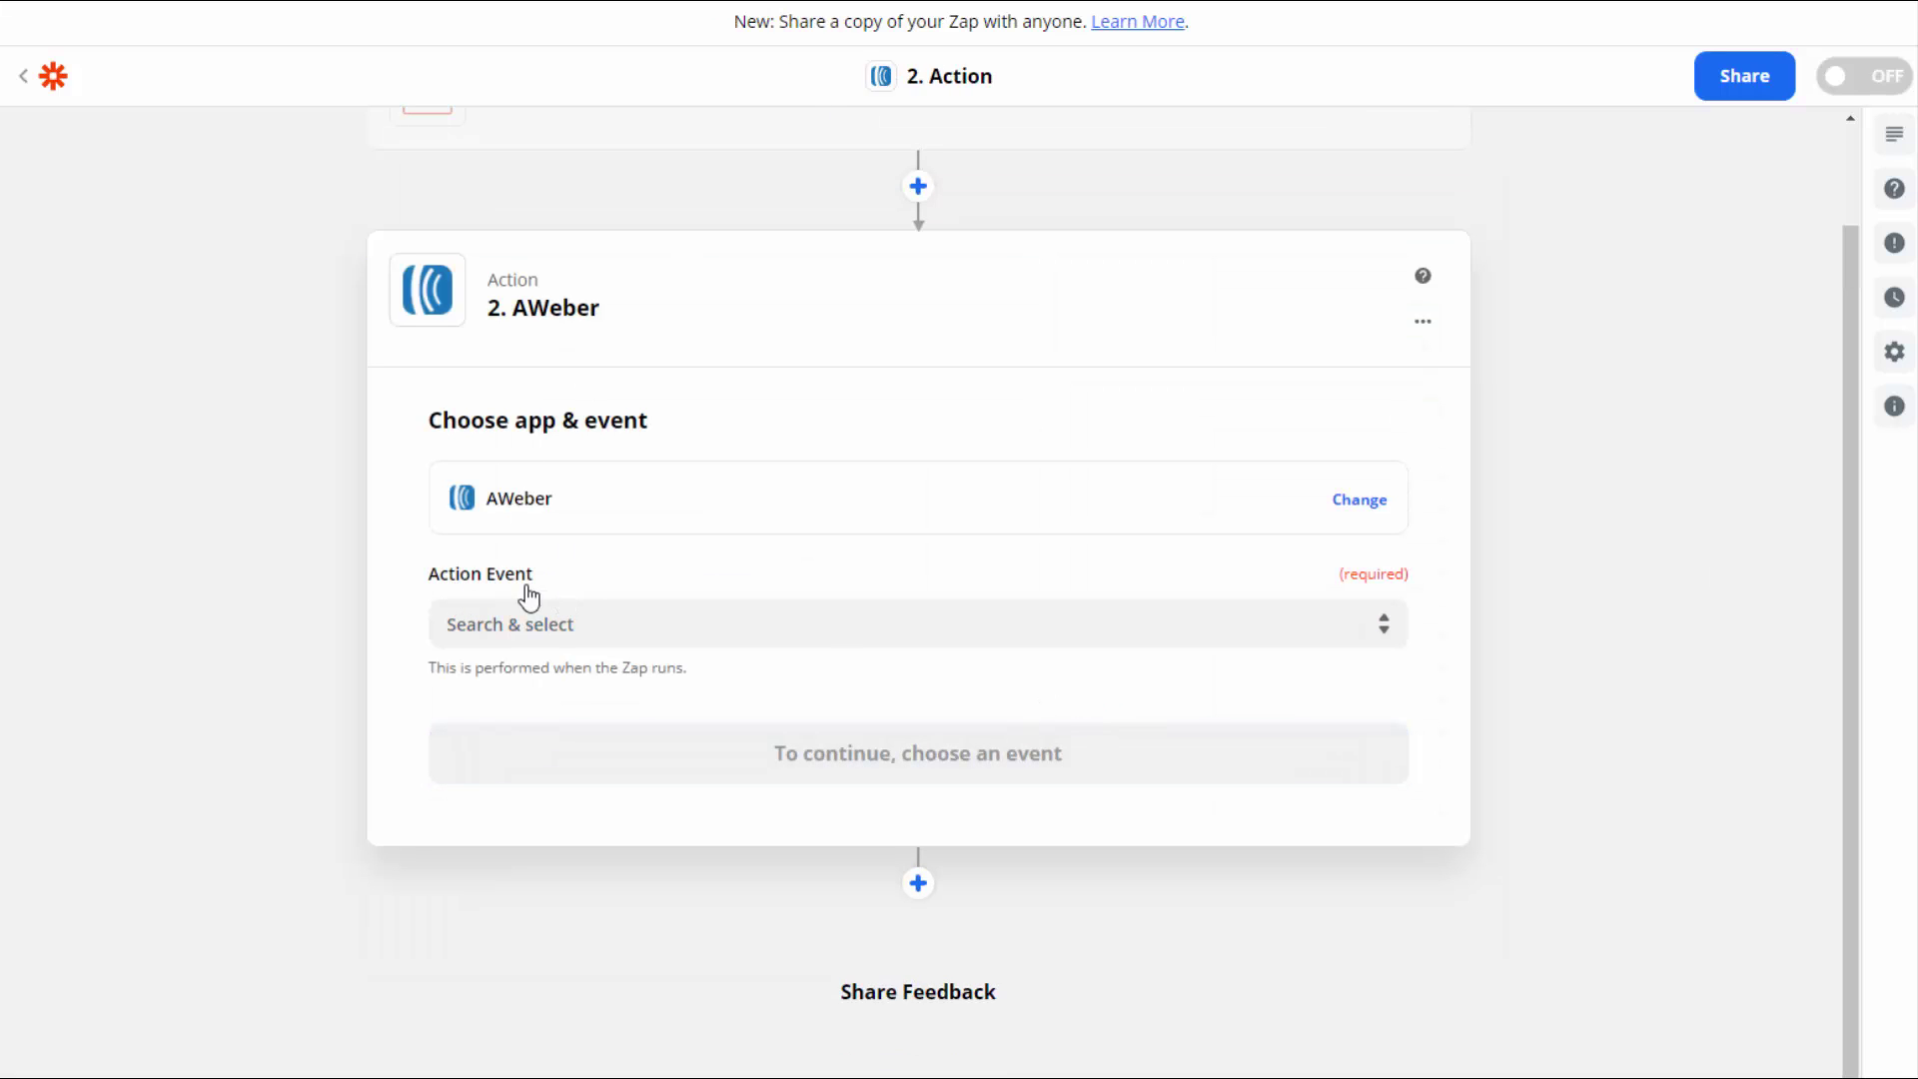
left_click(548, 625)
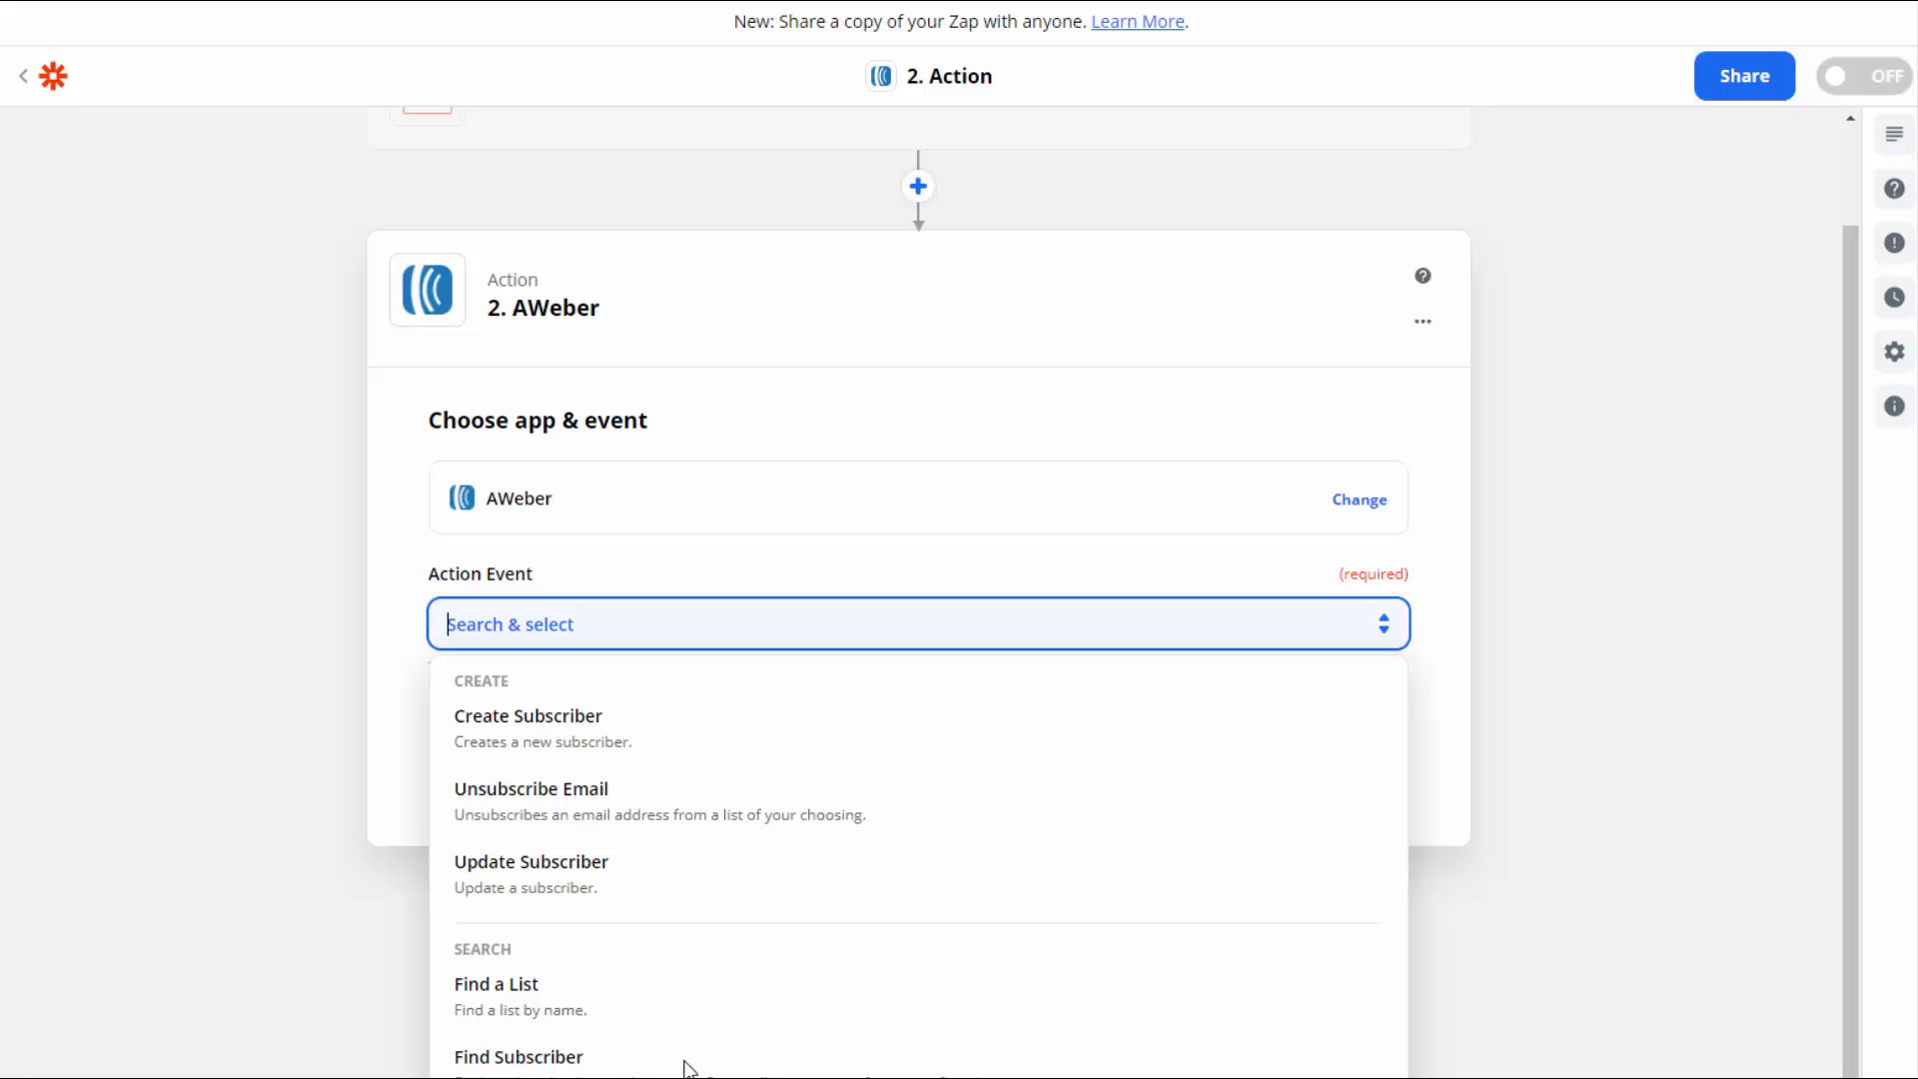
left_click(550, 738)
left_click(971, 753)
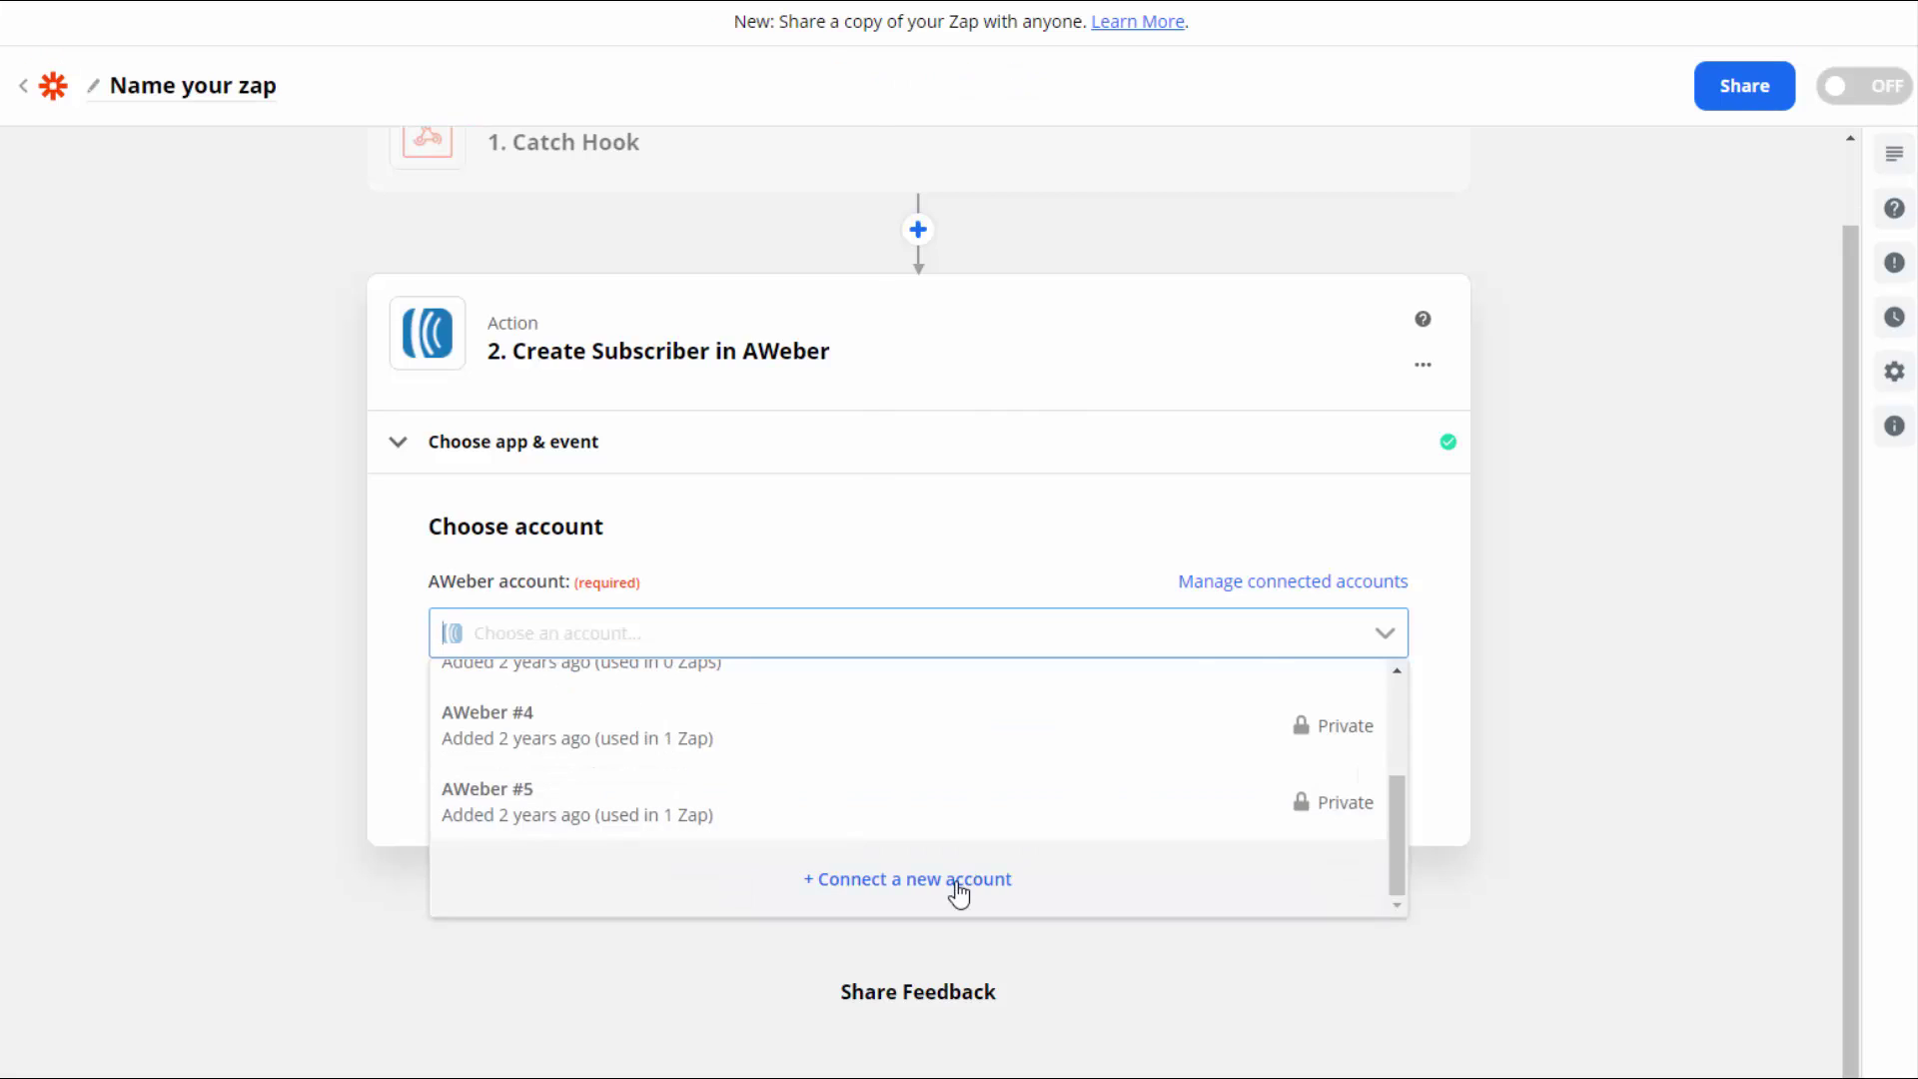
Connect and authorize a new AWeber account, then select the SiteBuilding list.
left_click(959, 879)
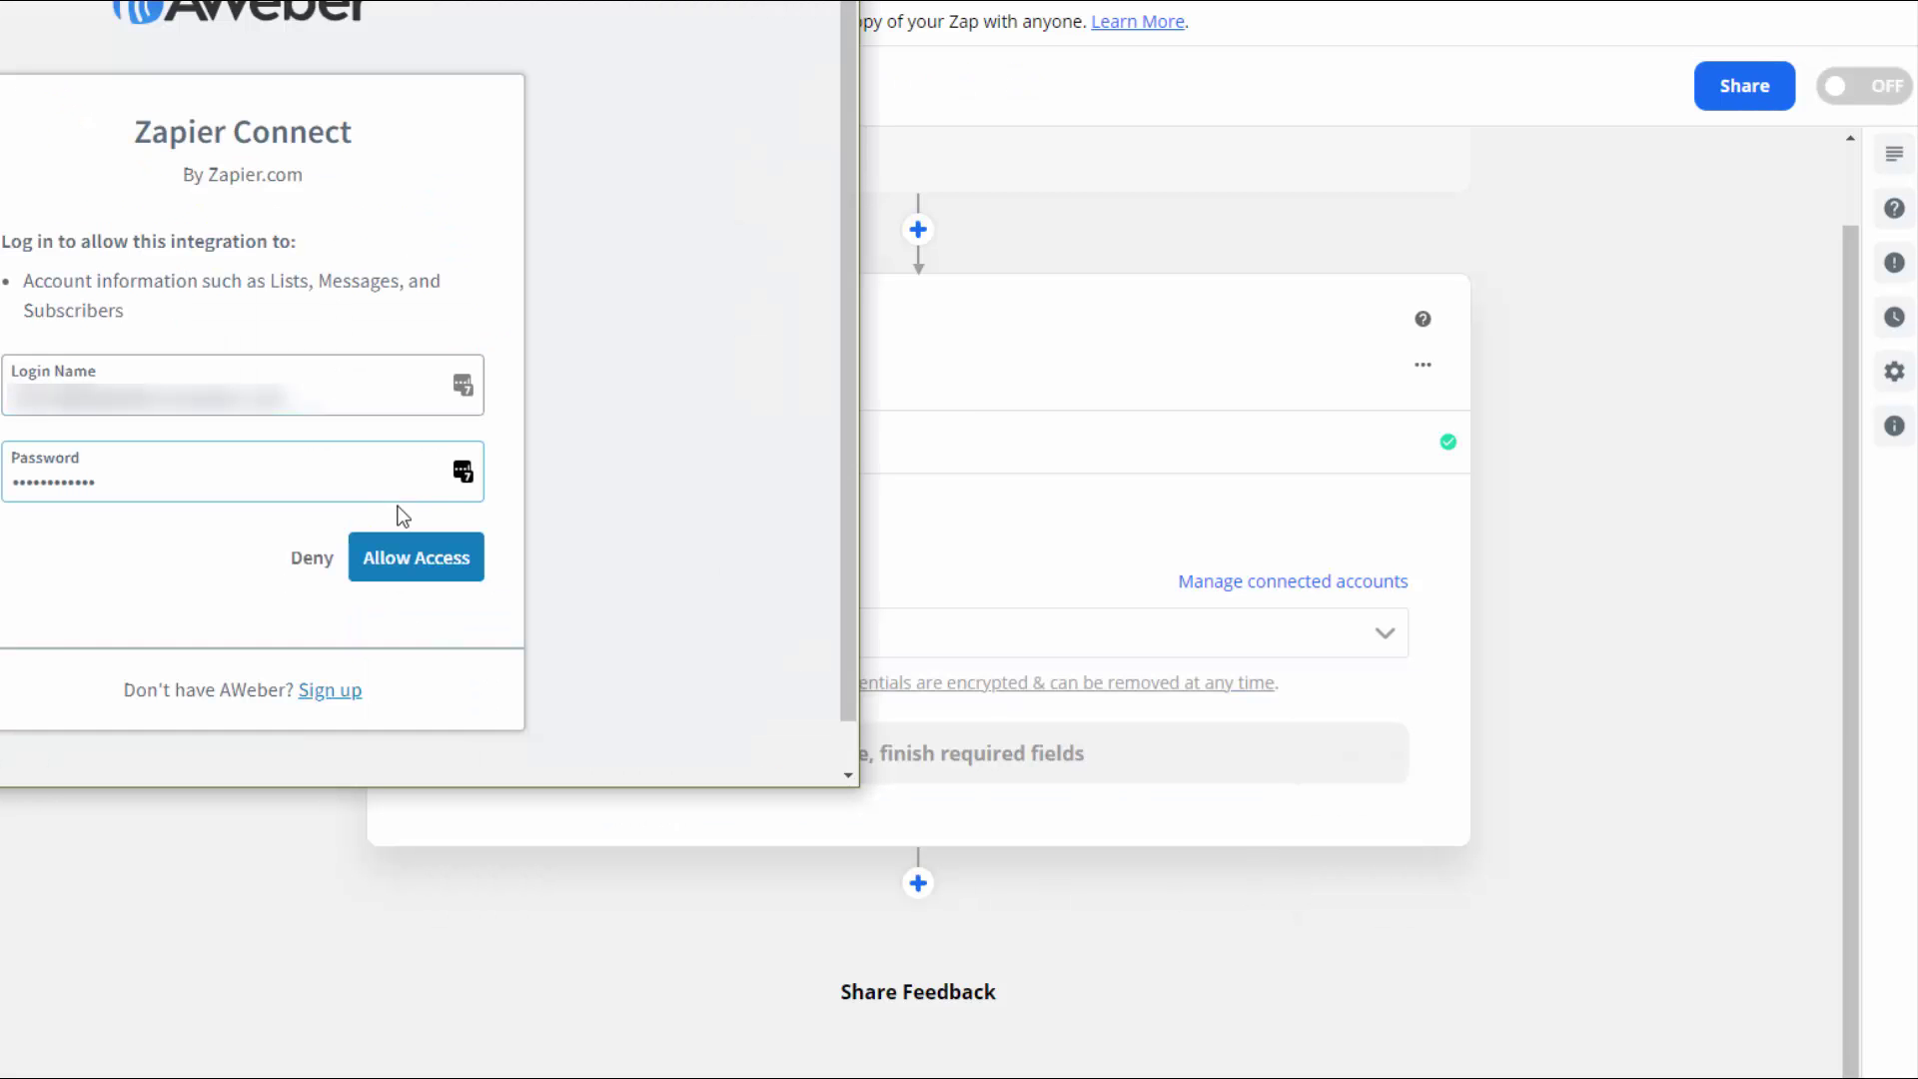
left_click(415, 559)
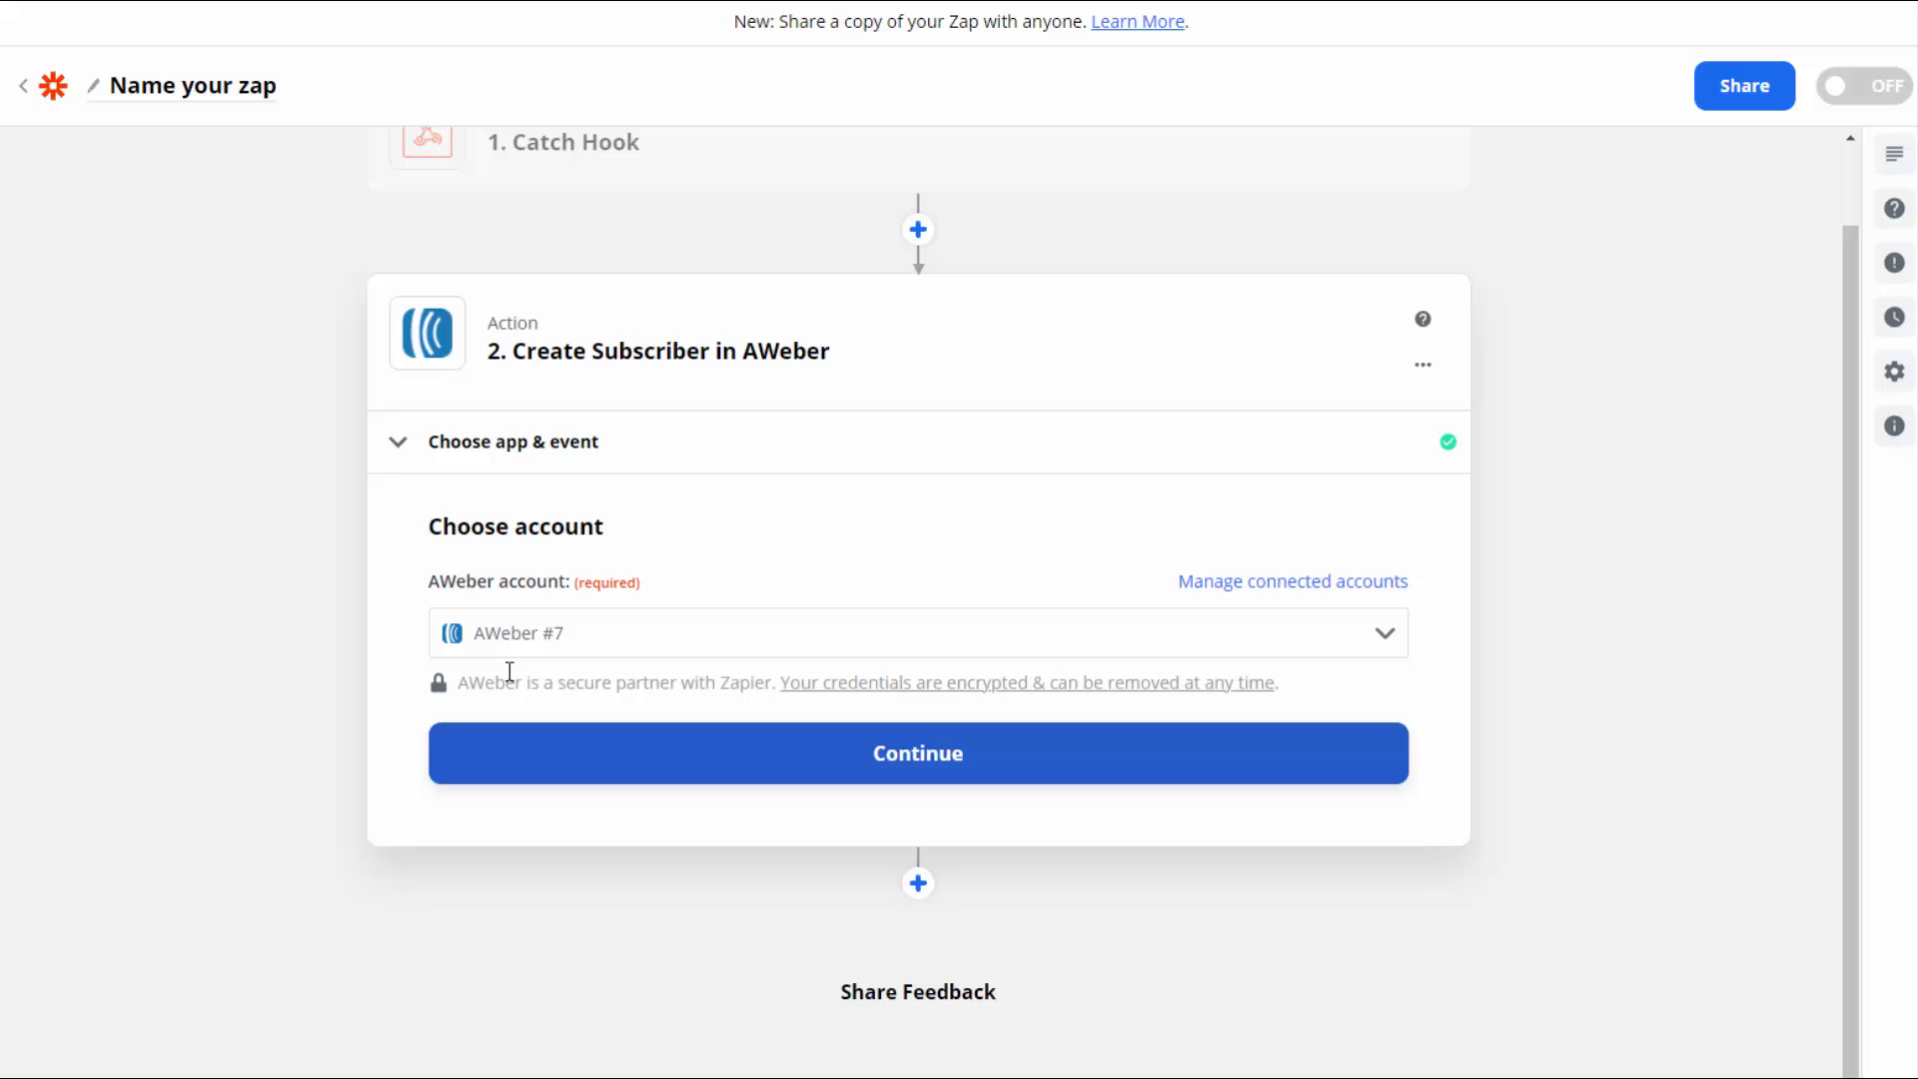
left_click(917, 752)
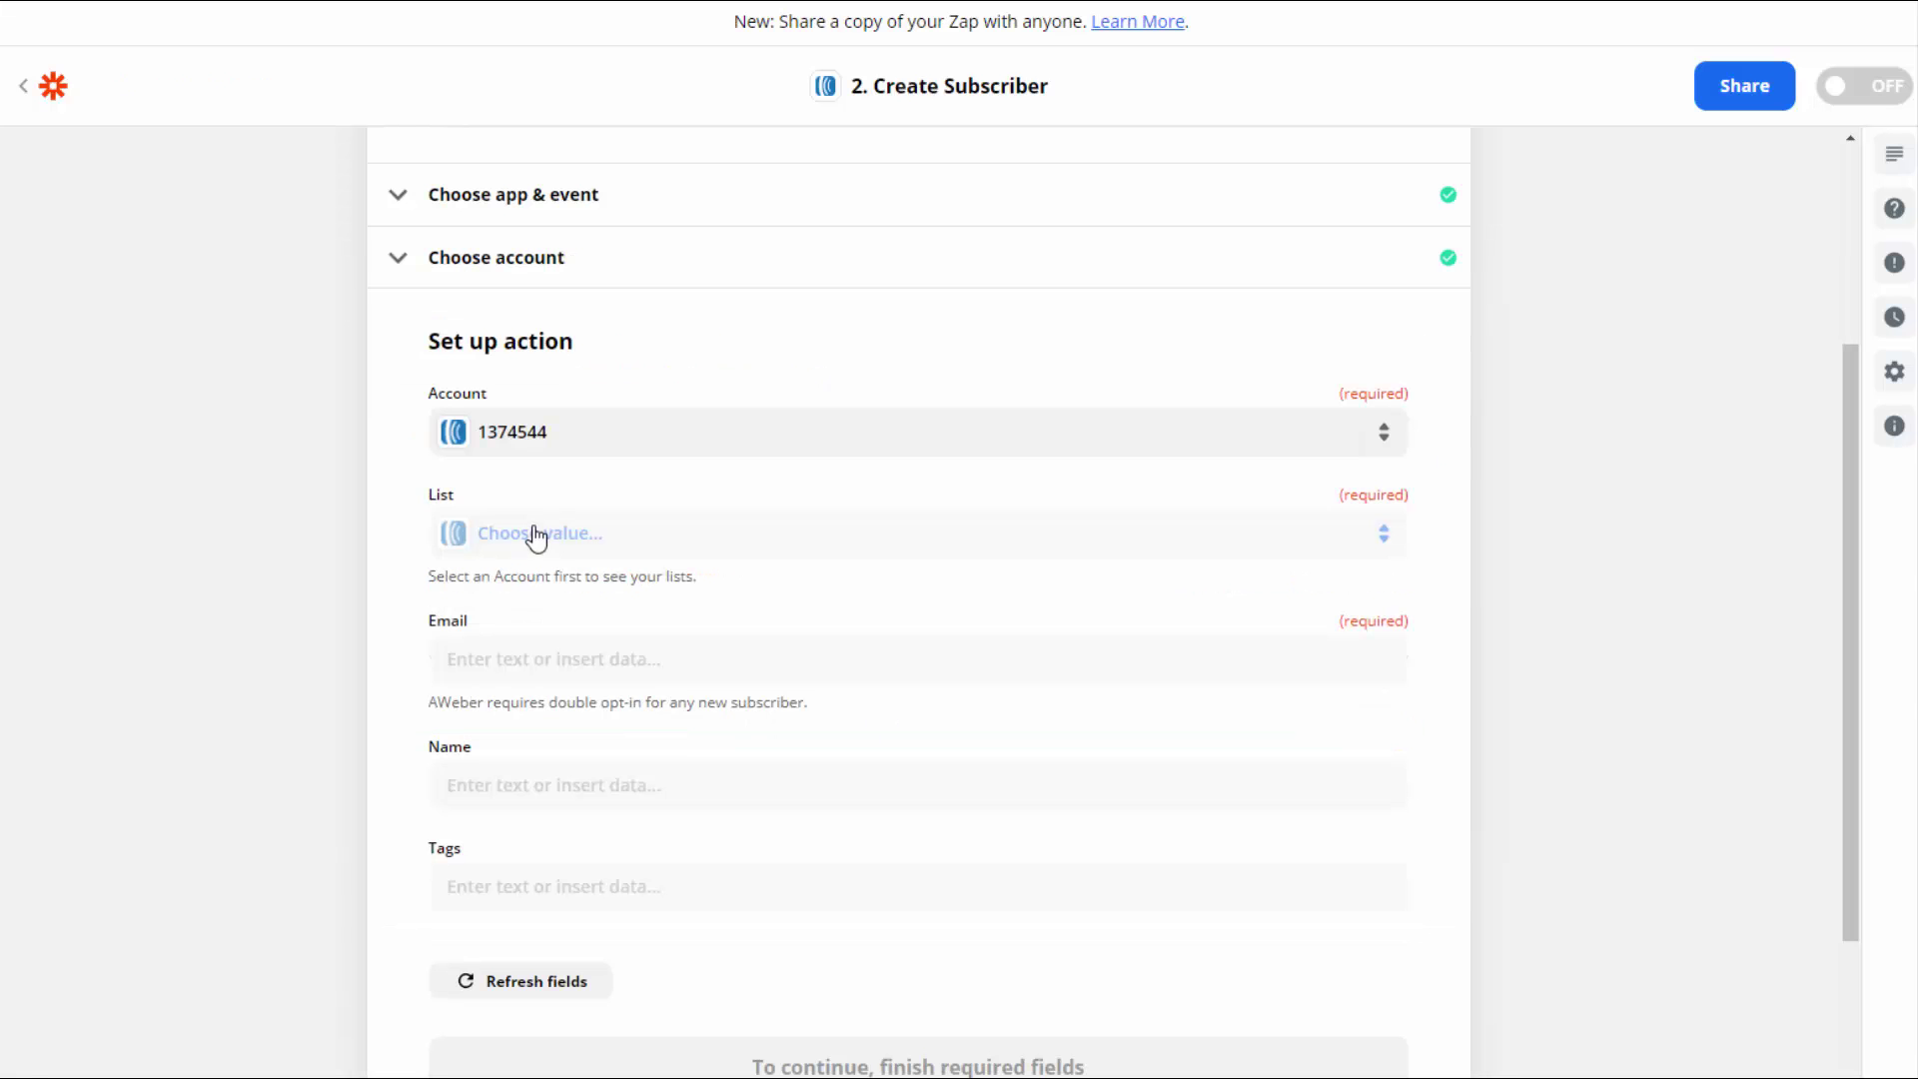
left_click(570, 533)
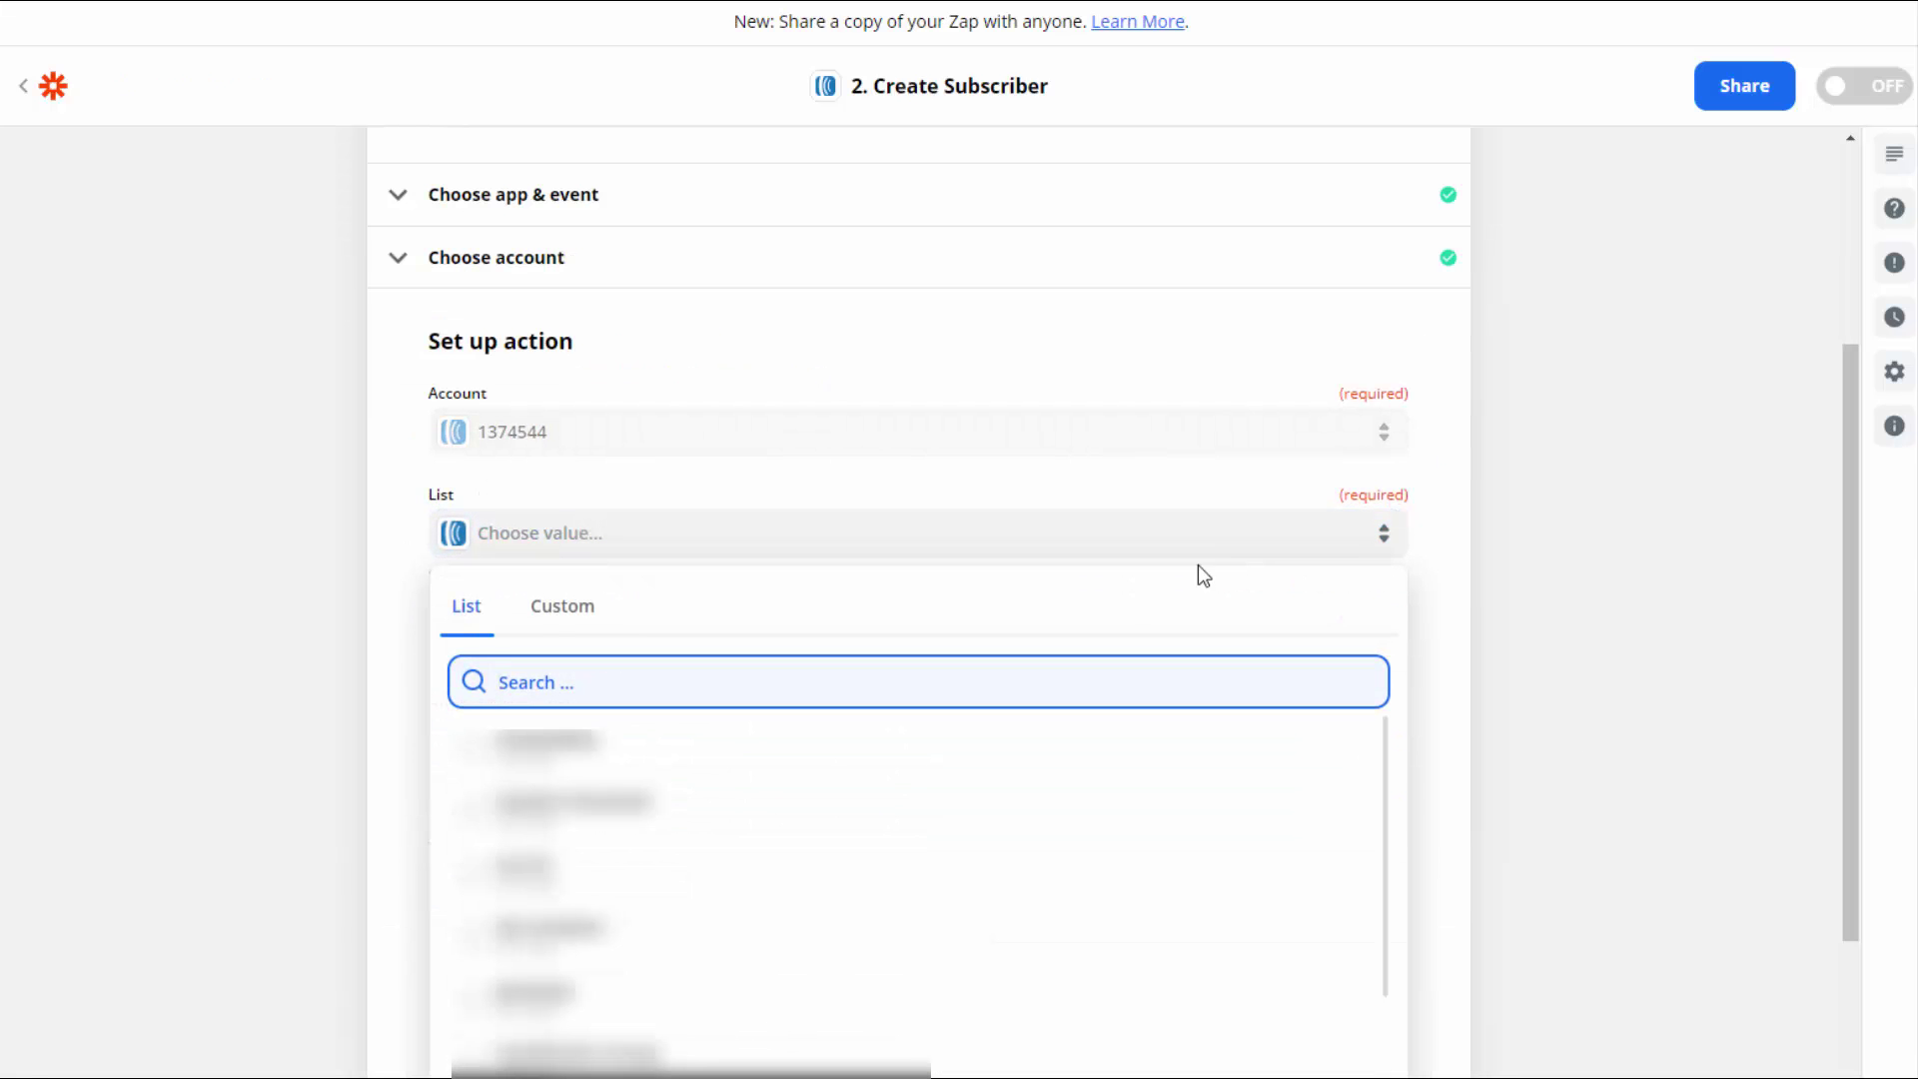
left_click(600, 756)
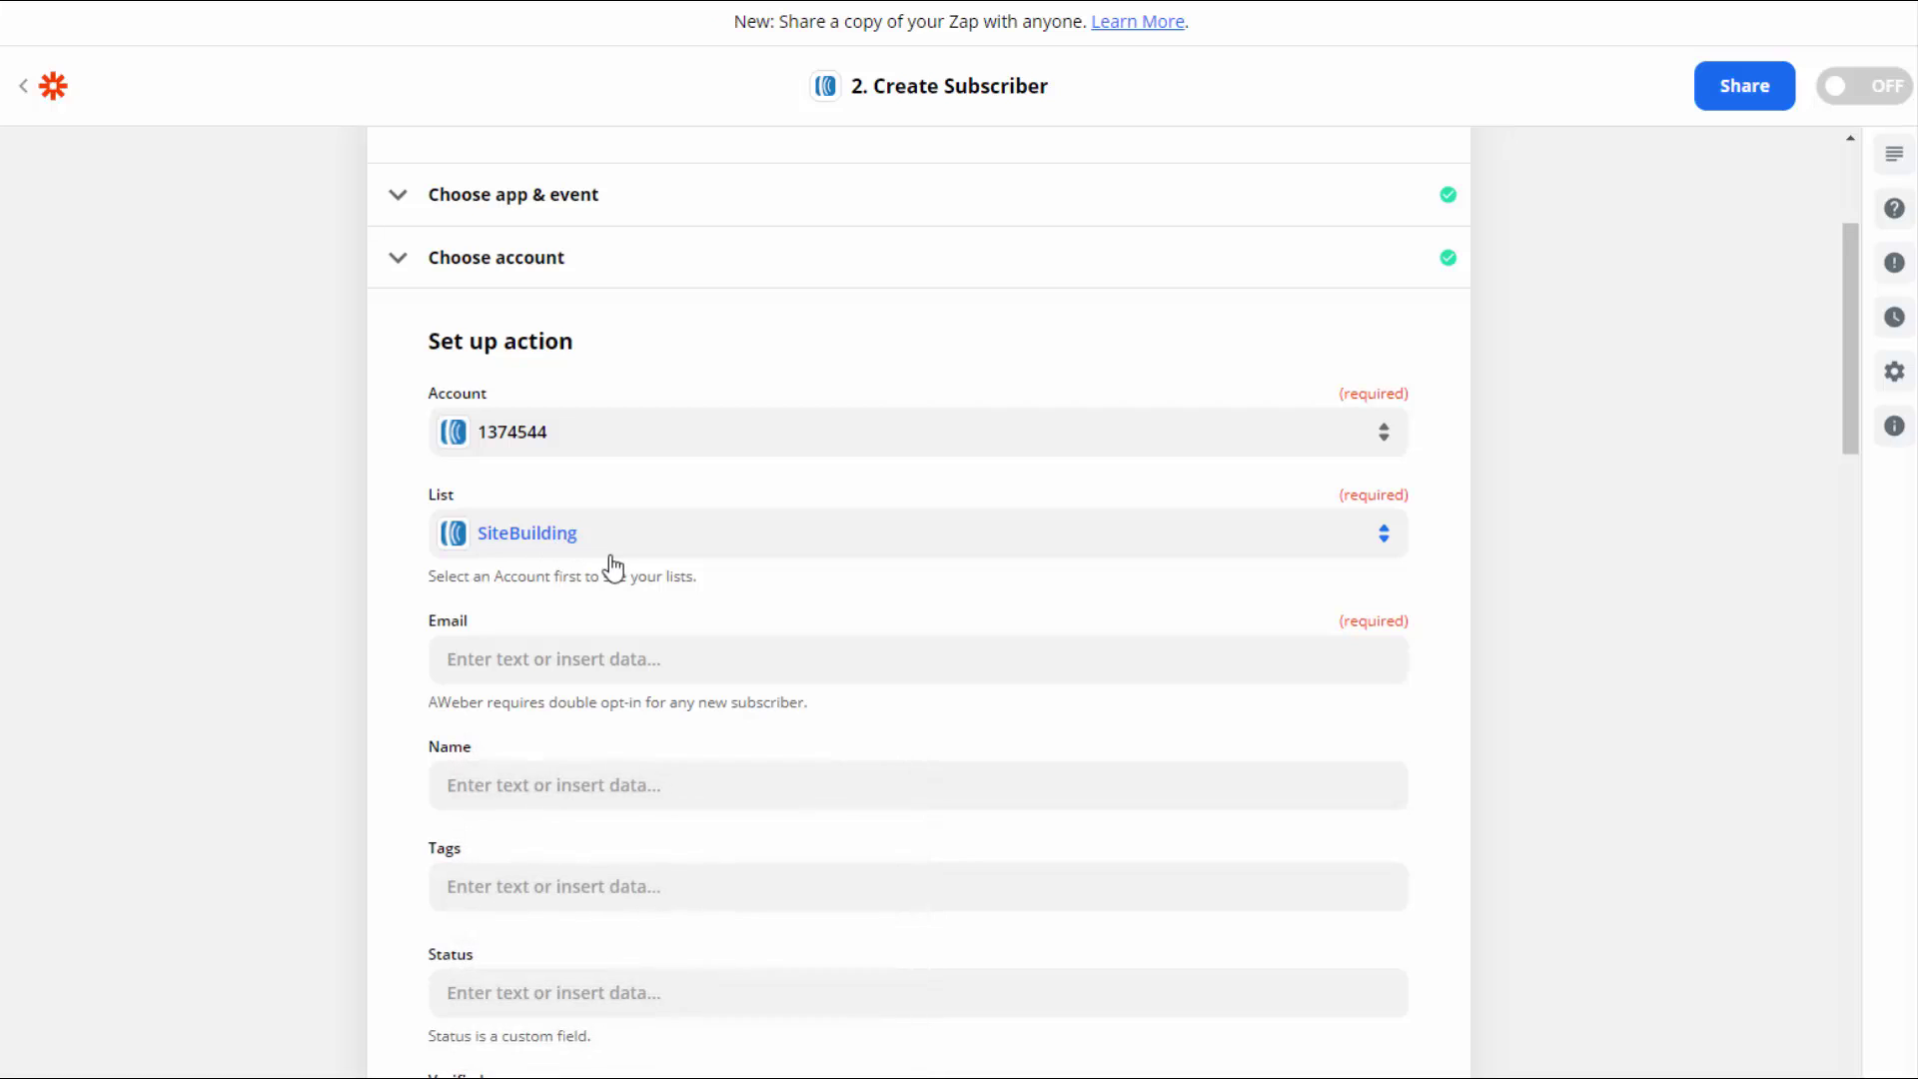
Fill Email, Name and Tags with the hook's email, First Name and Tags values.
left_click(495, 659)
left_click(501, 659)
left_click(574, 900)
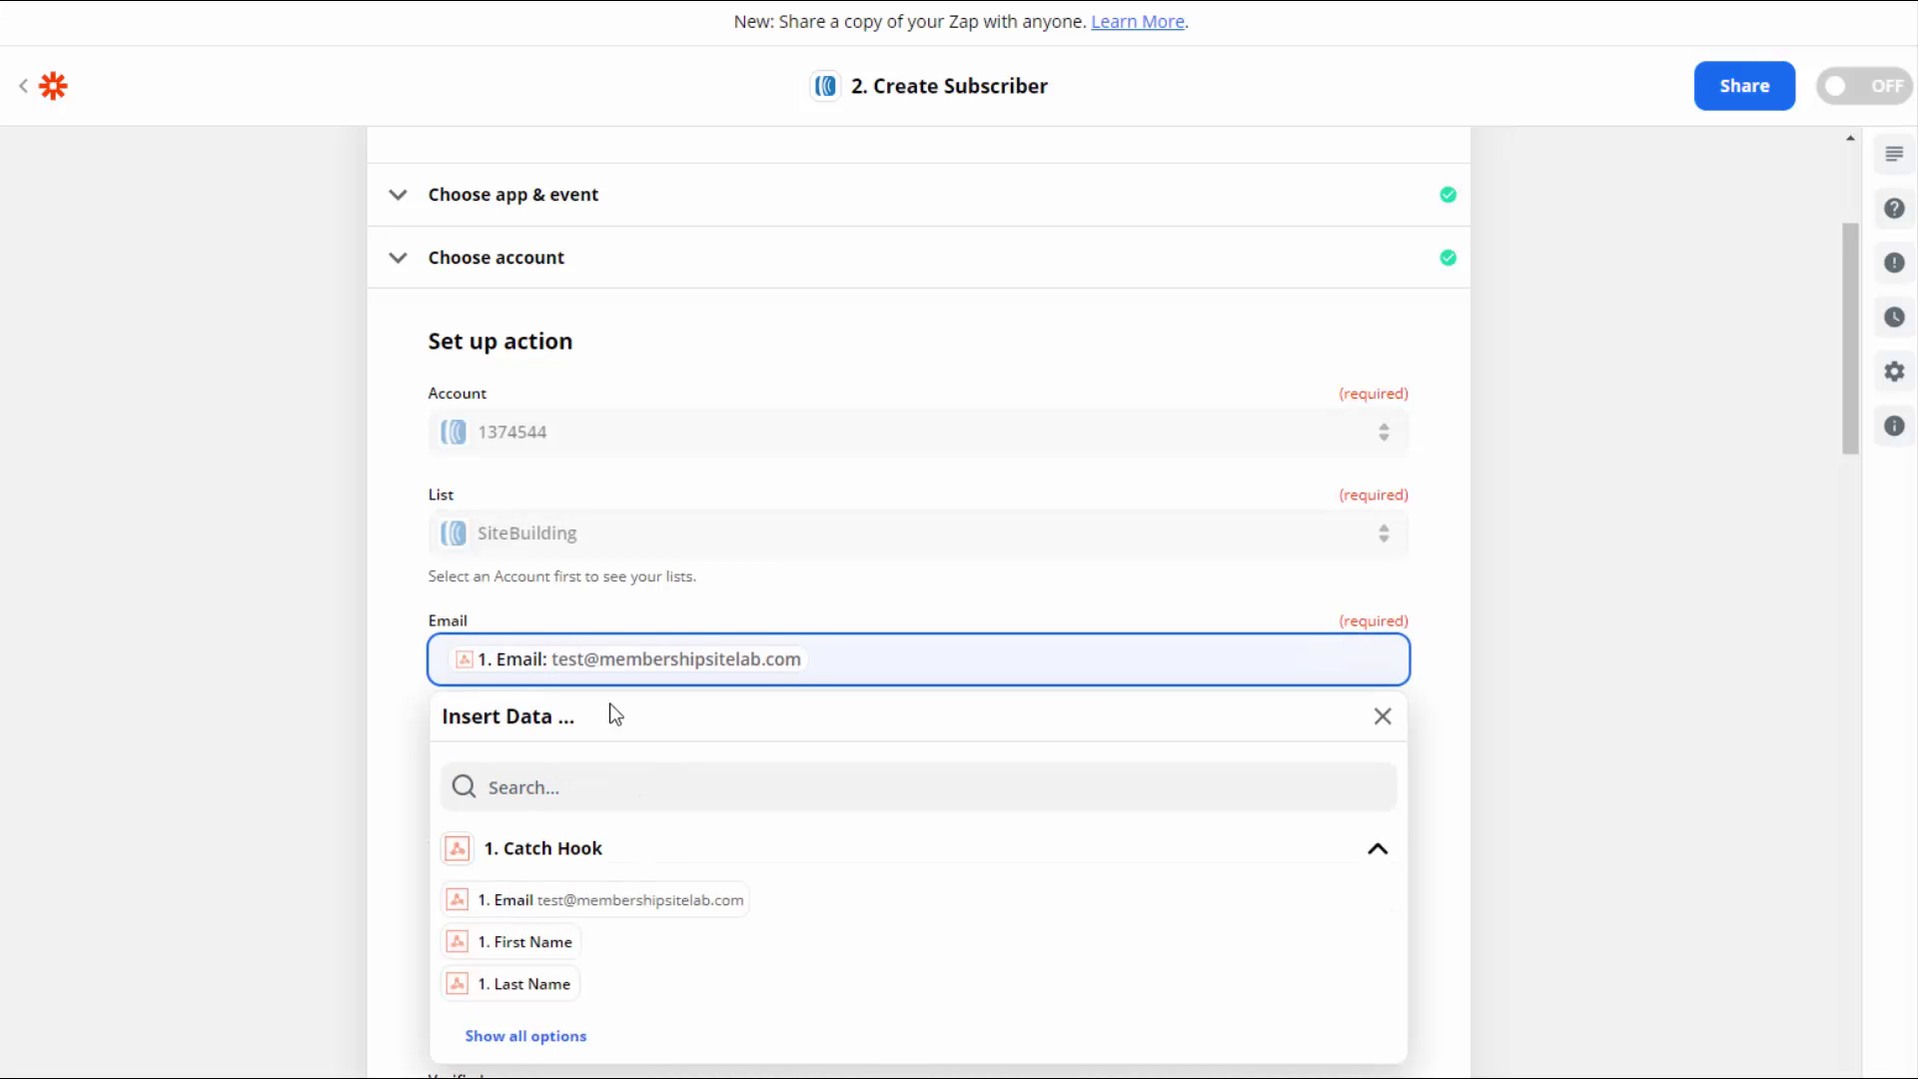
left_click(395, 717)
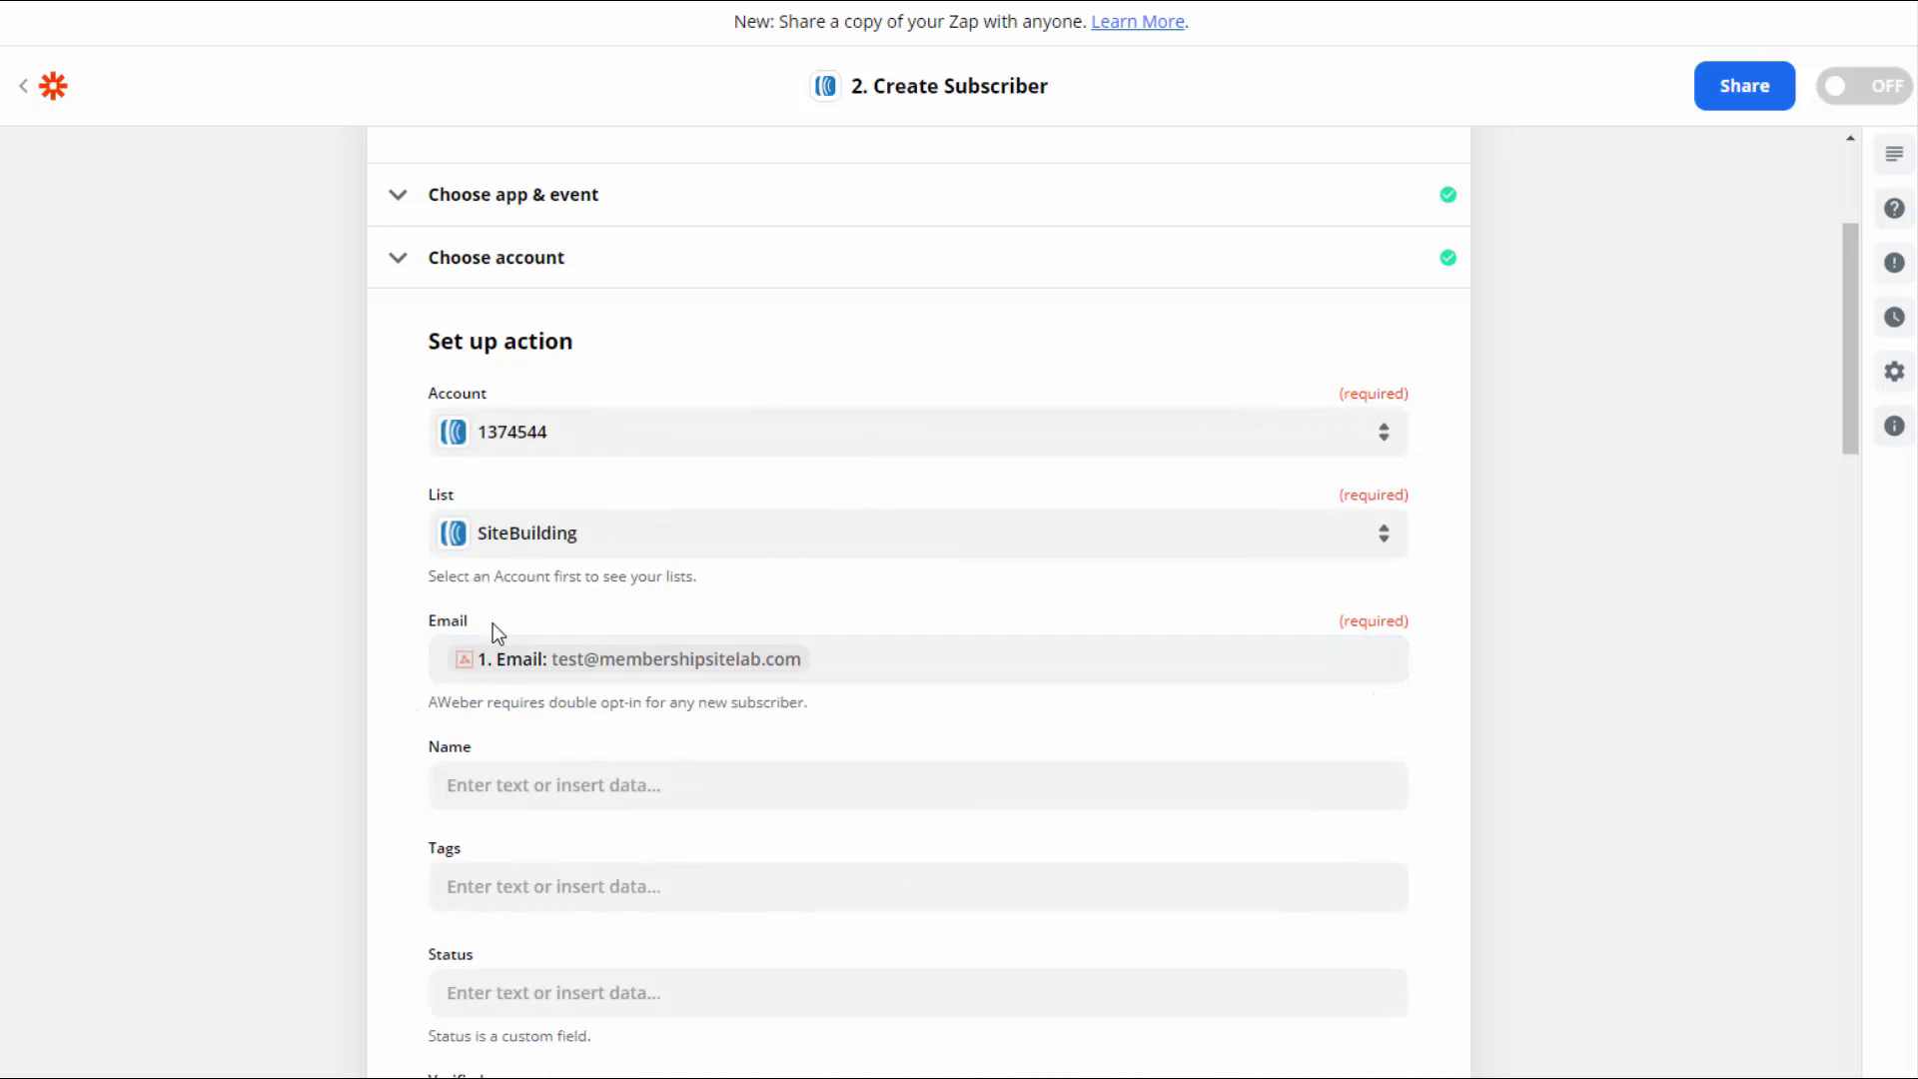
left_click(571, 784)
left_click(525, 1067)
left_click(347, 881)
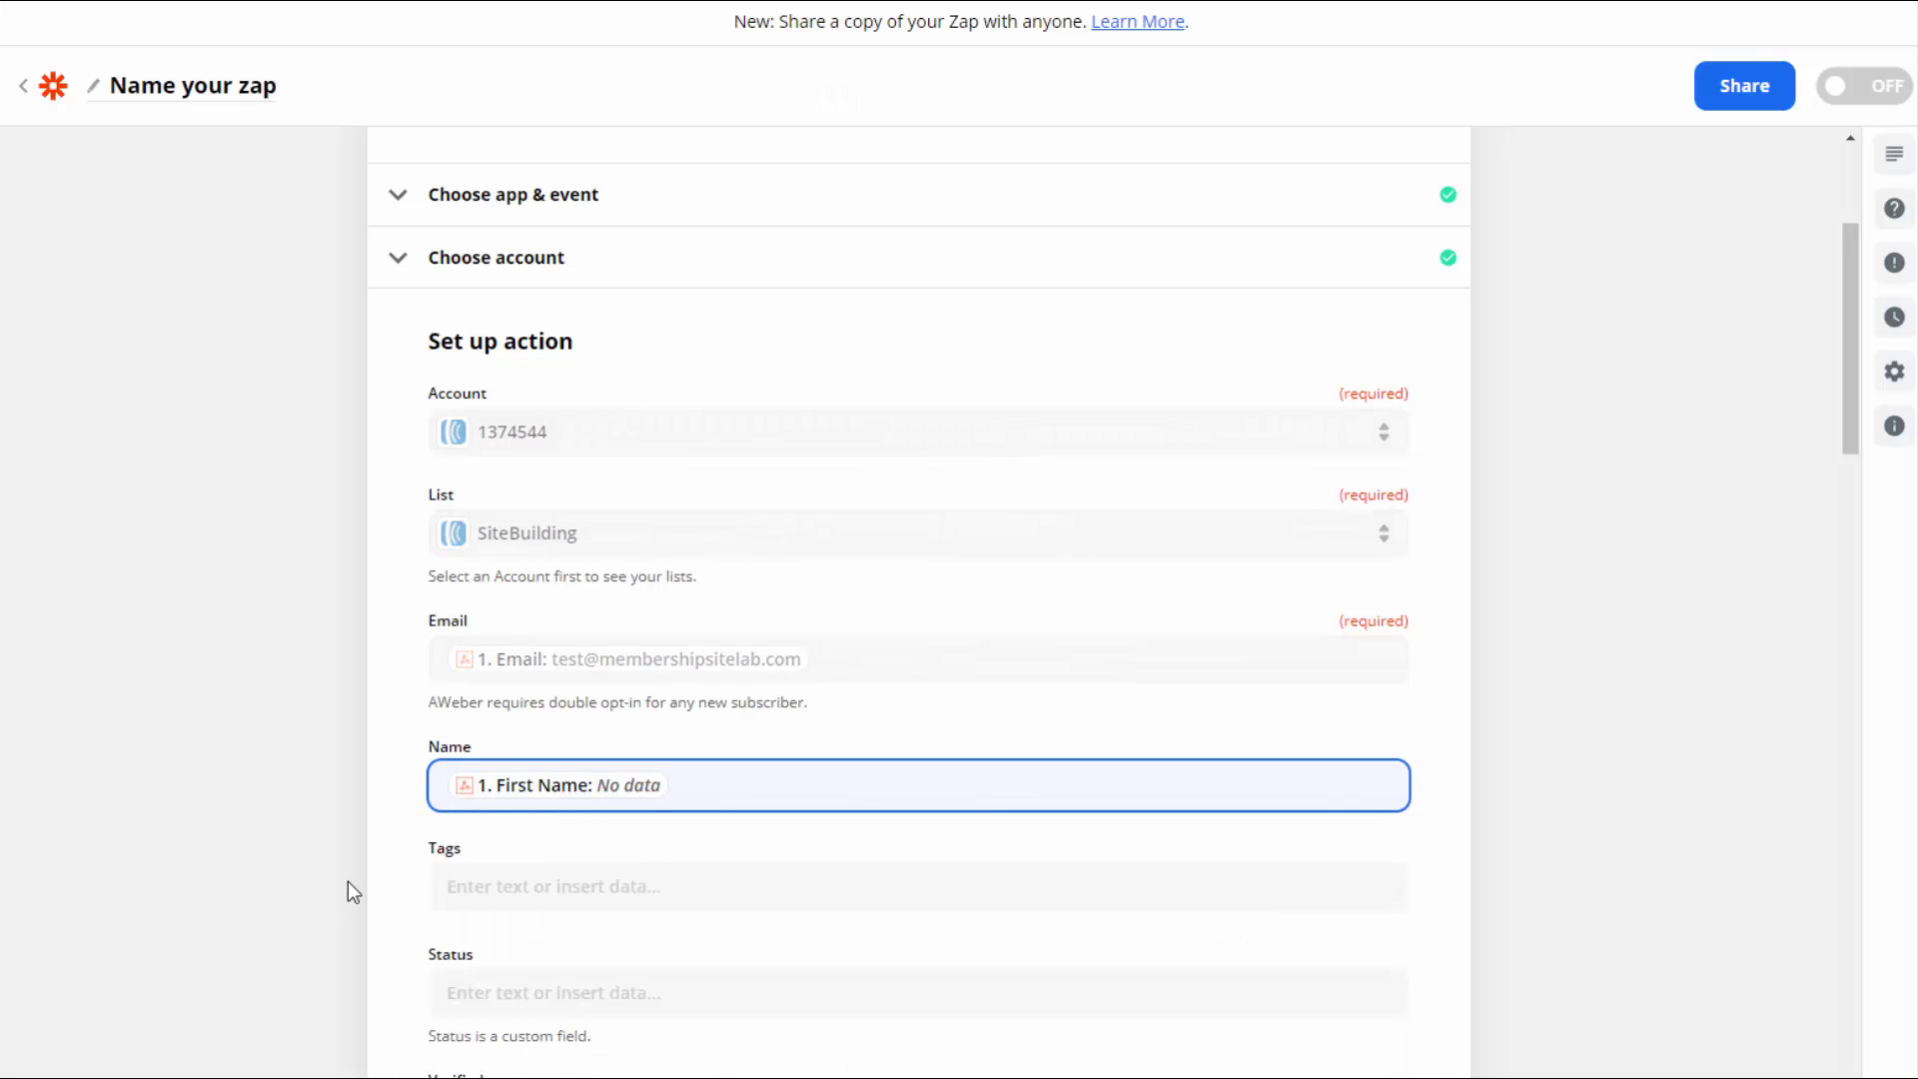
scroll(353, 882, "down", 1)
left_click(584, 742)
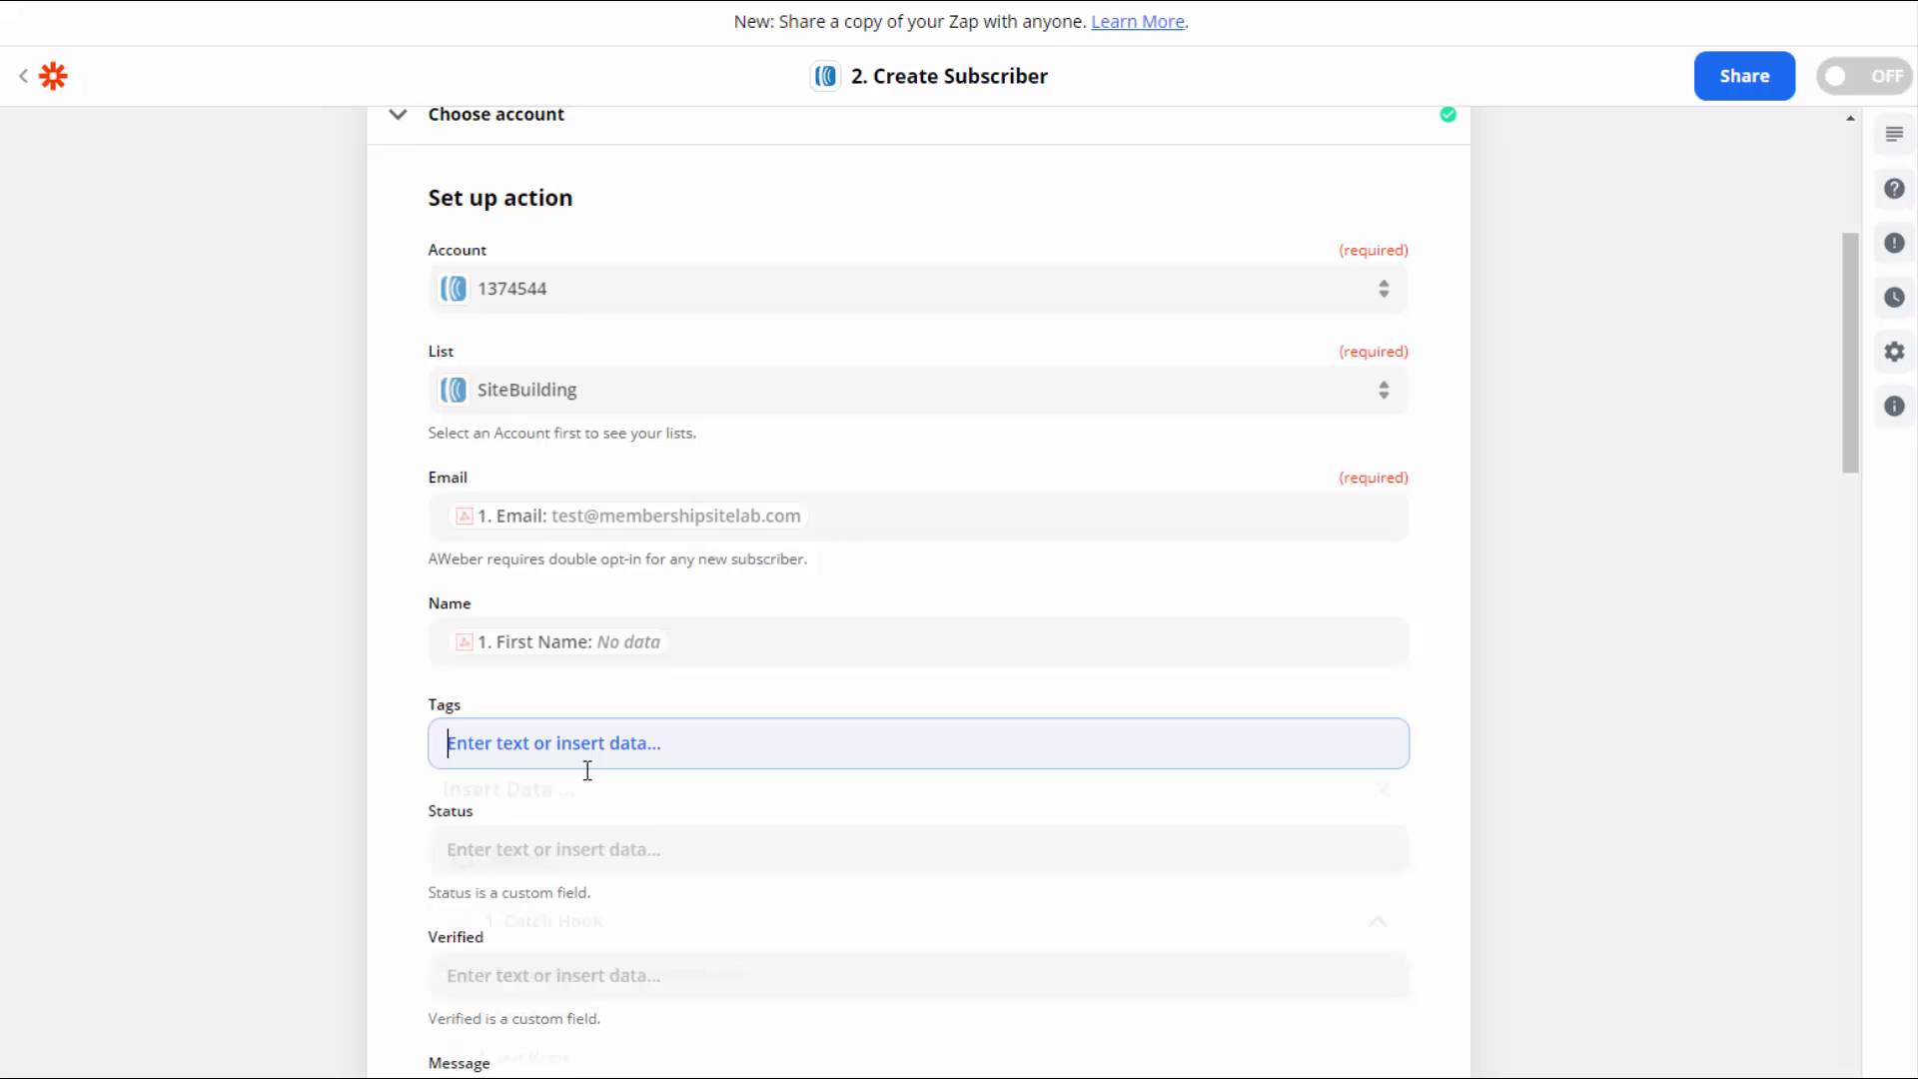
left_click(505, 448)
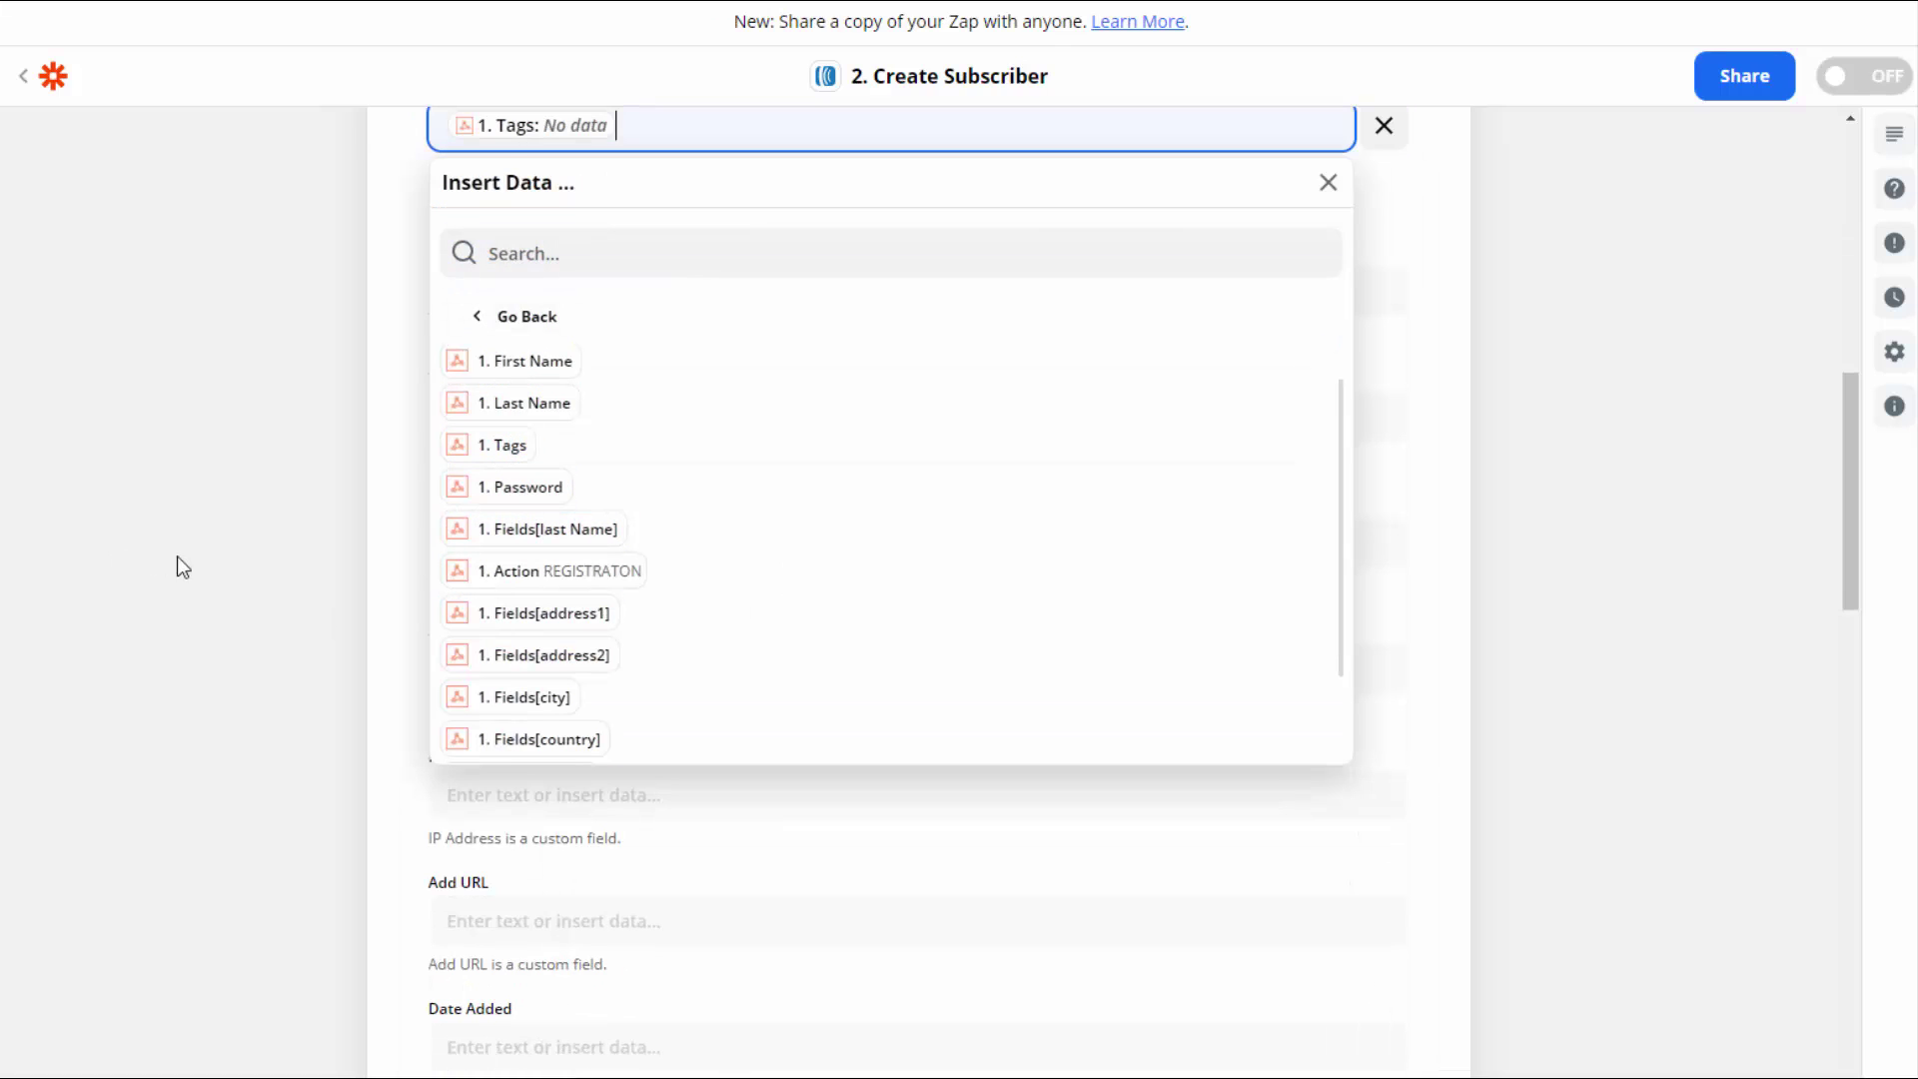
scroll(225, 585, "up", 1)
left_click(353, 570)
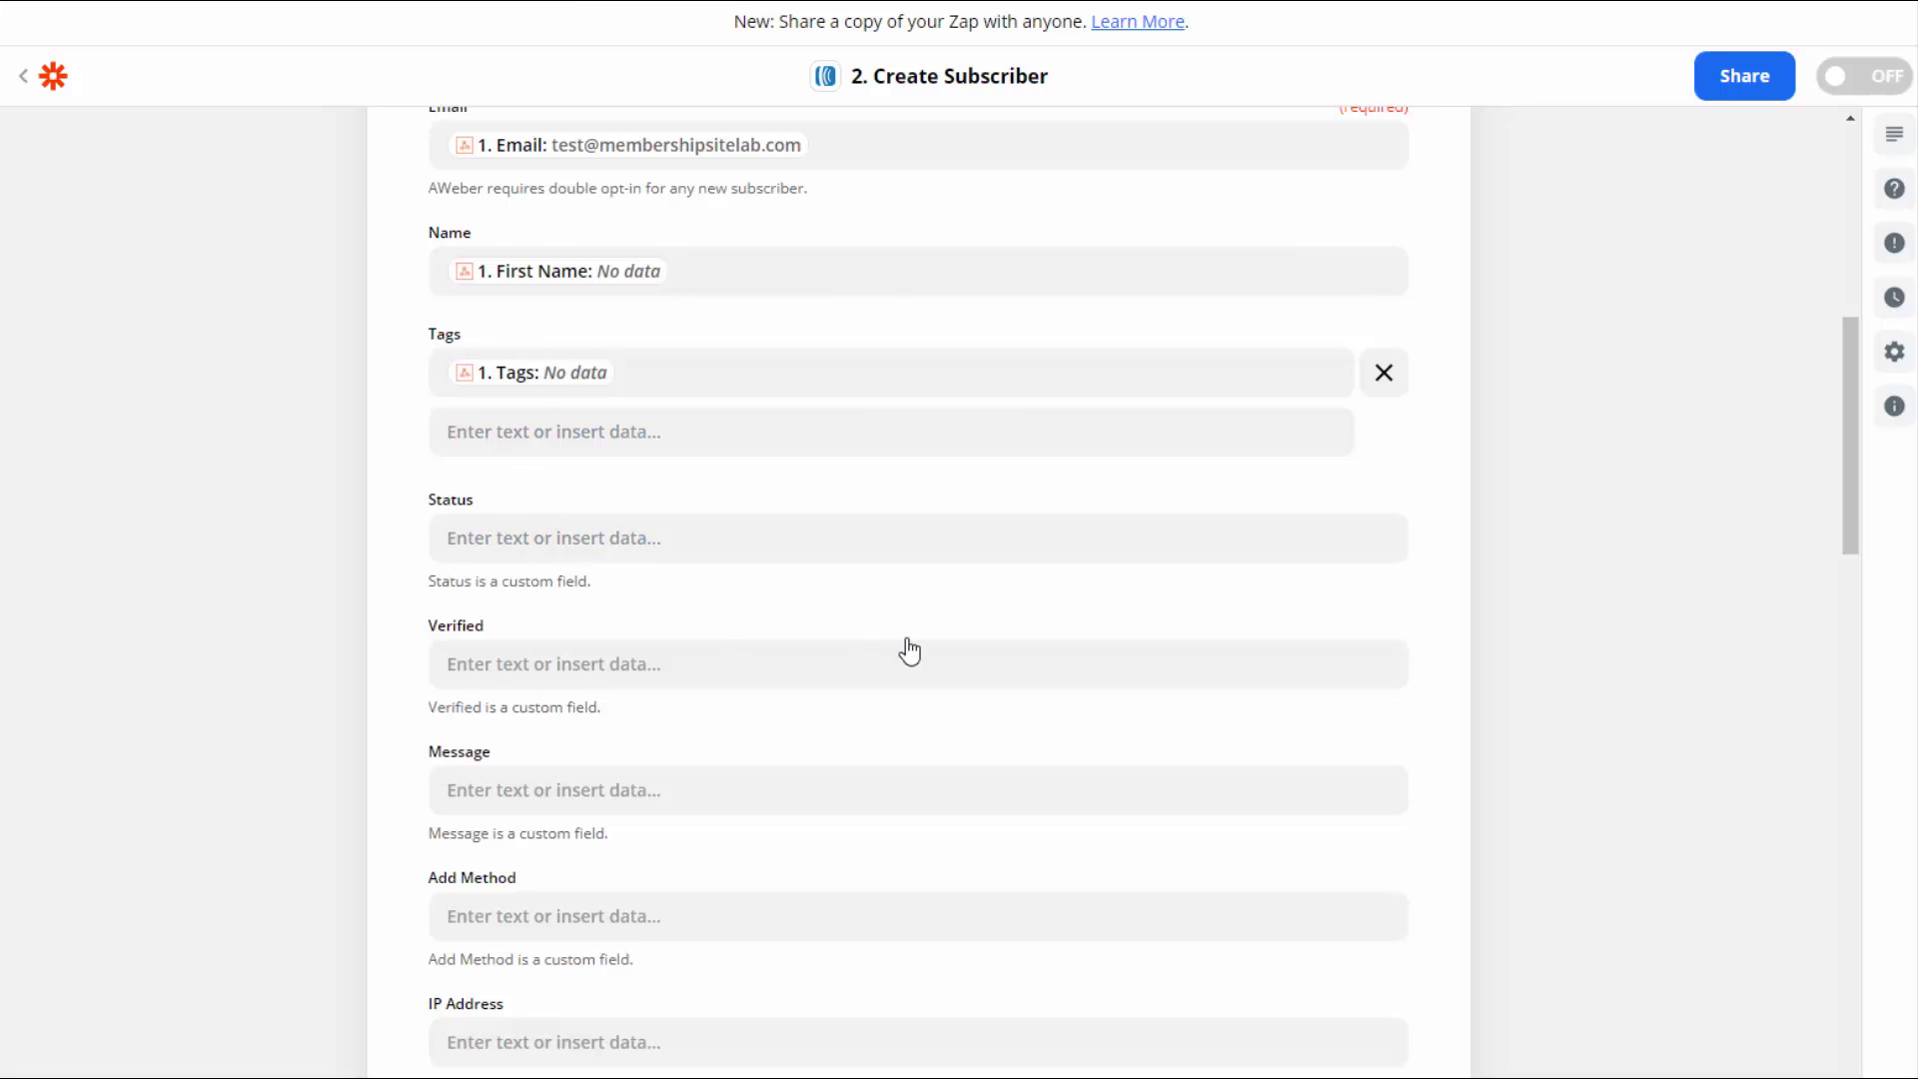
scroll(943, 648, "down", 5)
scroll(943, 647, "down", 3)
scroll(943, 648, "down", 2)
scroll(942, 649, "down", 4)
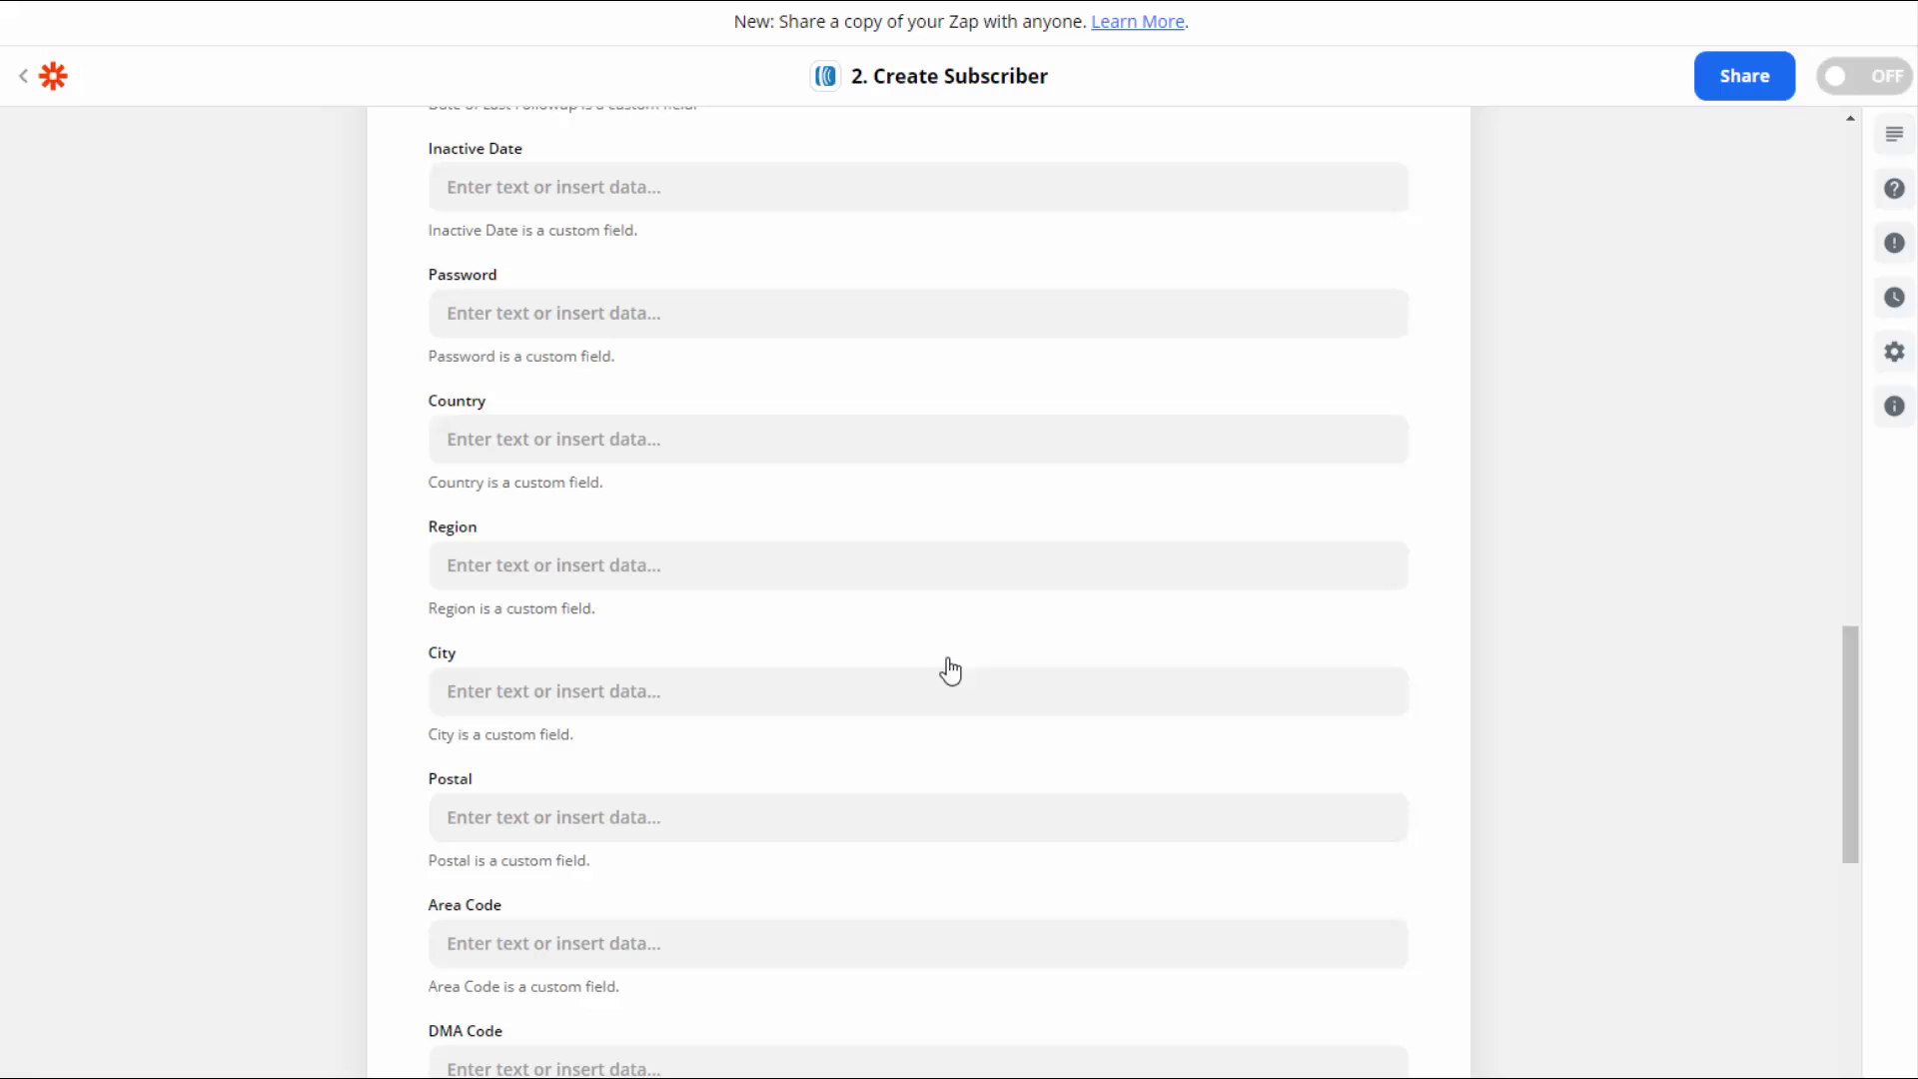
scroll(920, 862, "down", 2)
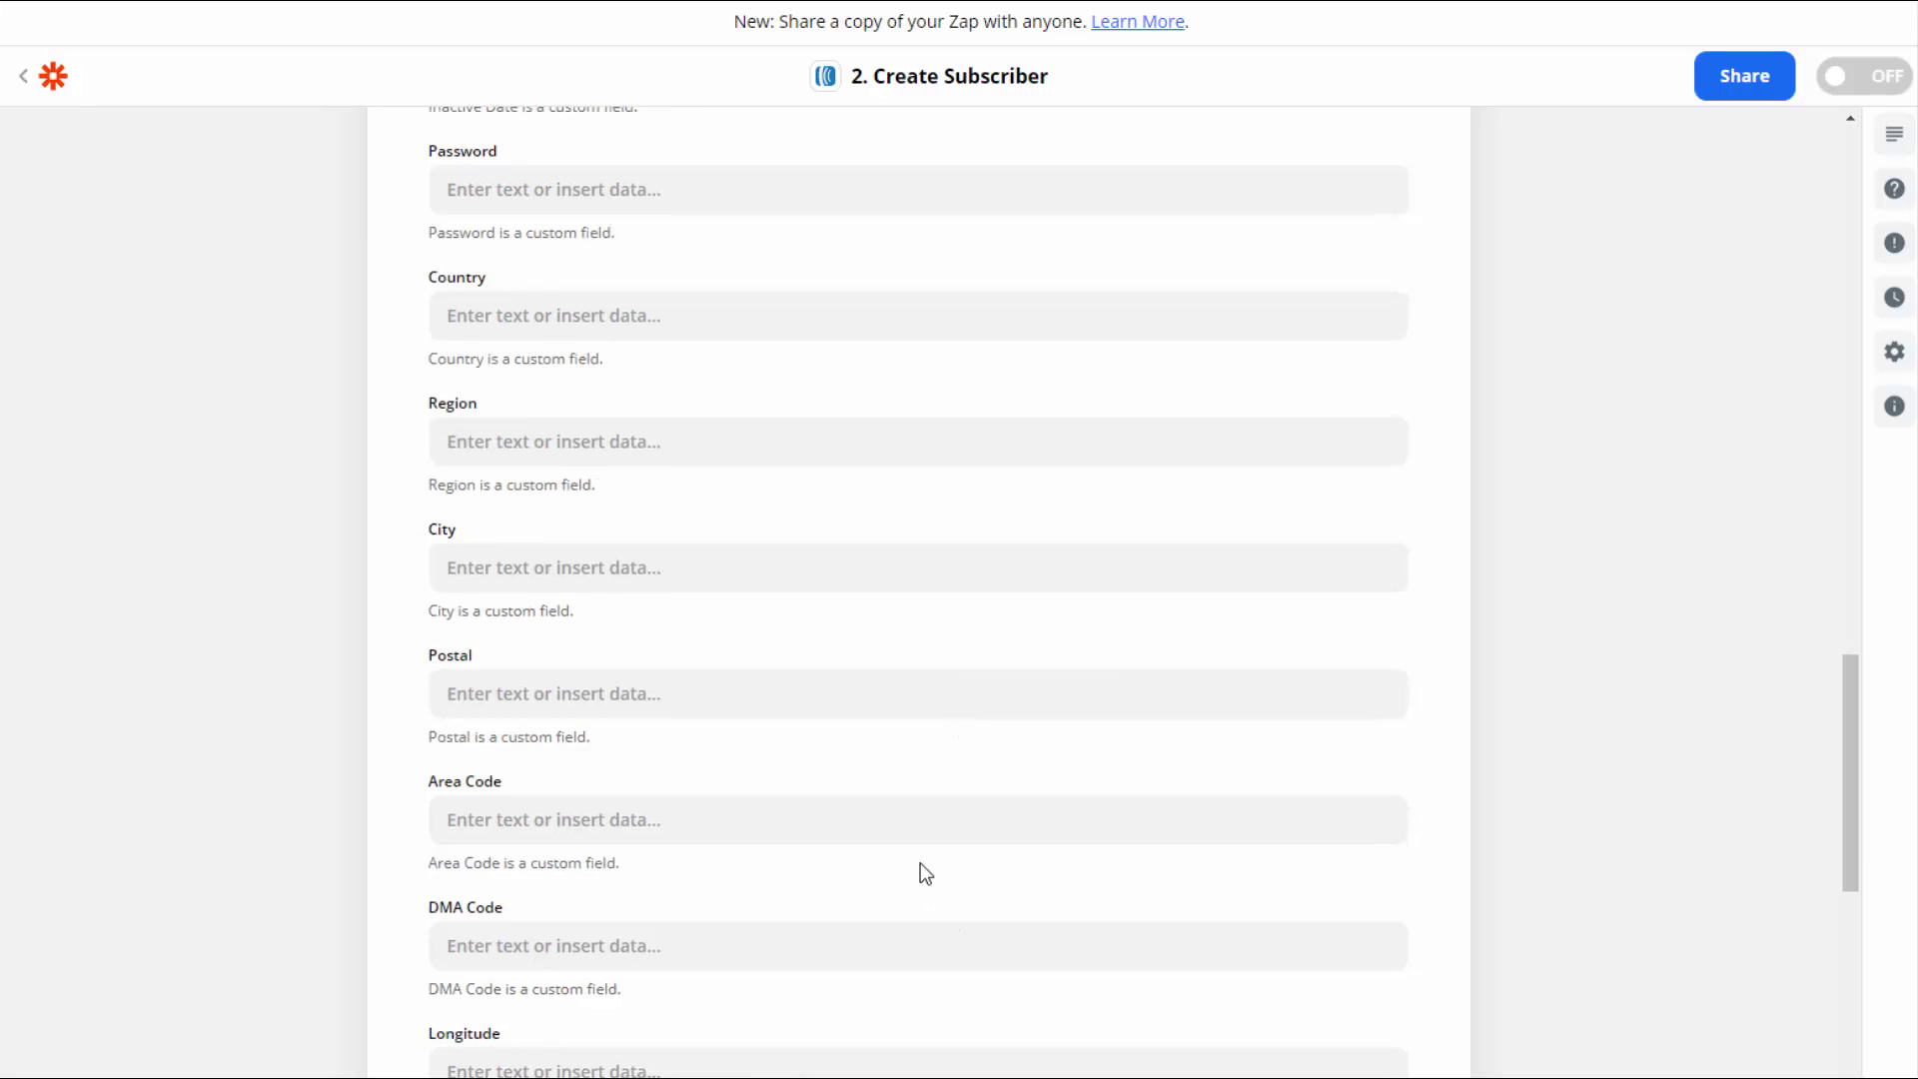
scroll(920, 862, "down", 1)
scroll(921, 861, "down", 2)
scroll(921, 861, "down", 1)
scroll(920, 862, "down", 2)
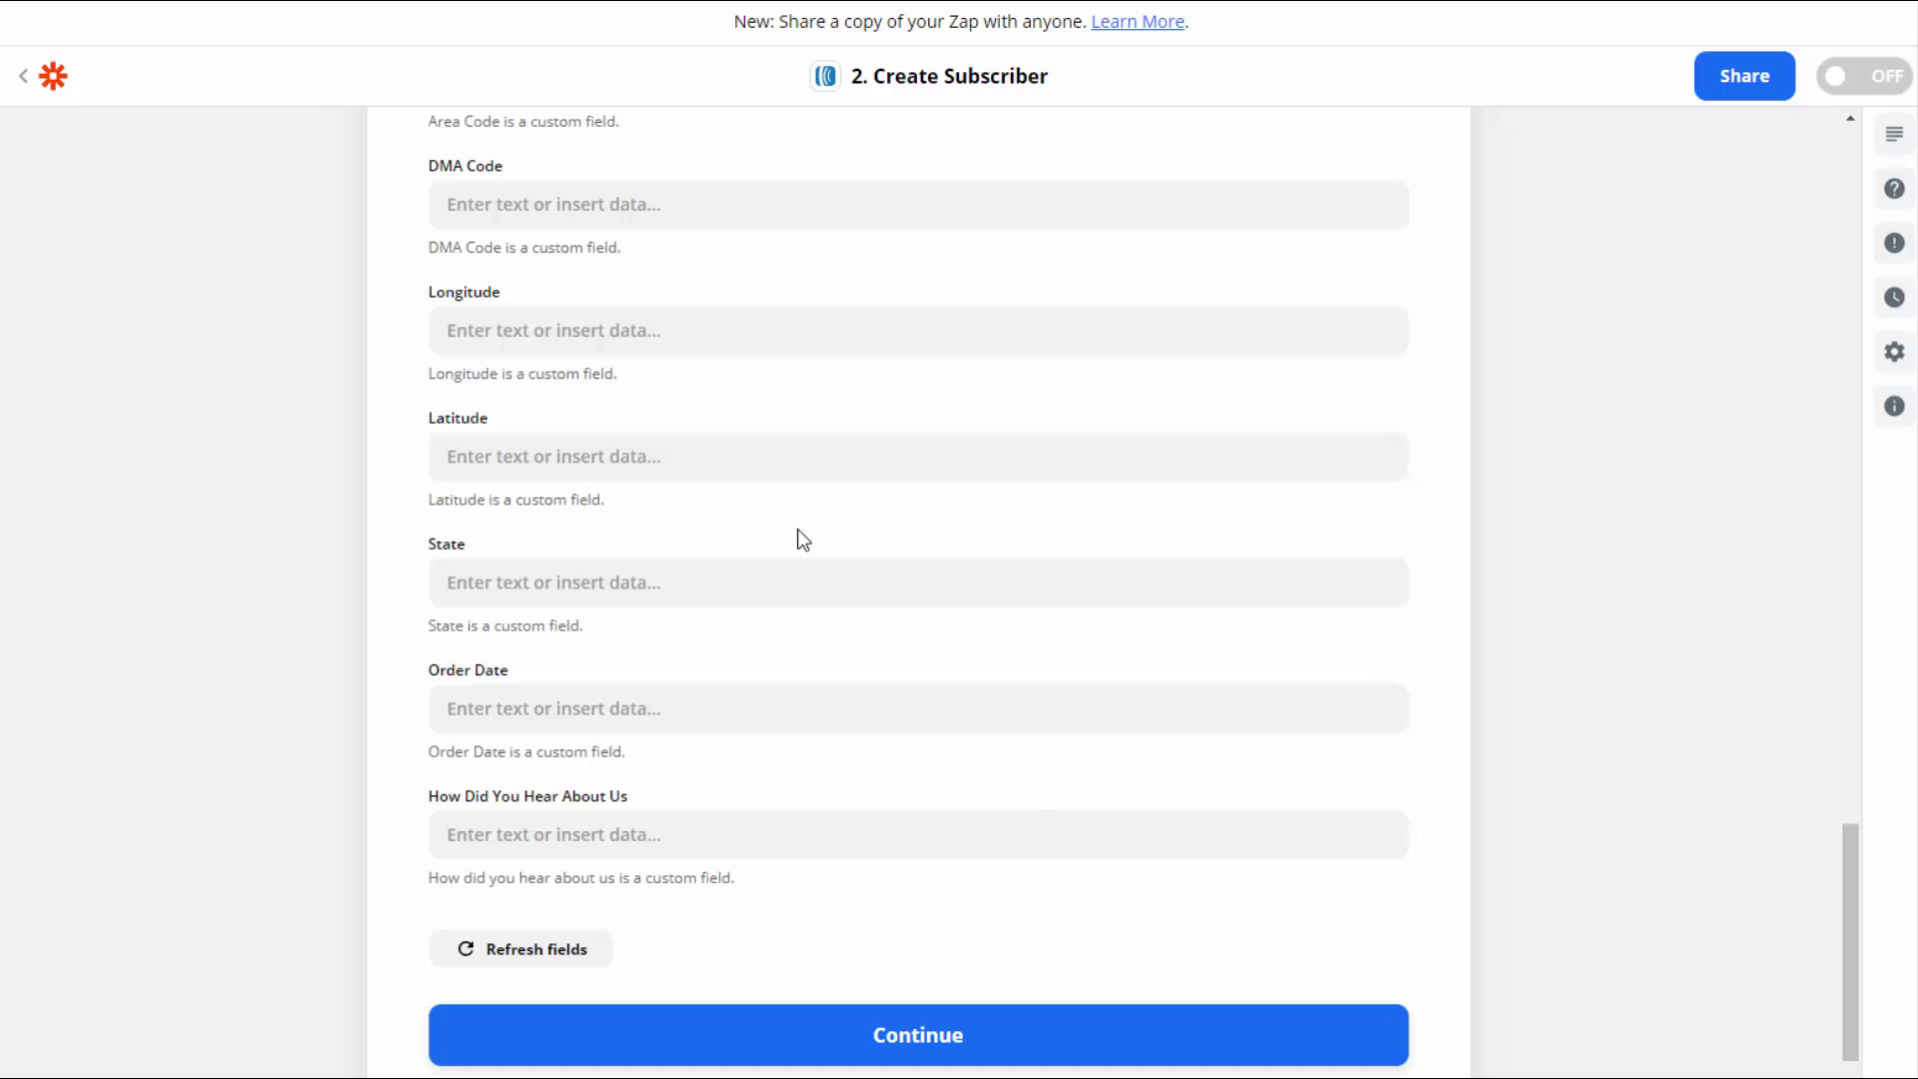
Test sending a subscriber to AWeber, then turn the Zap on.
left_click(963, 1039)
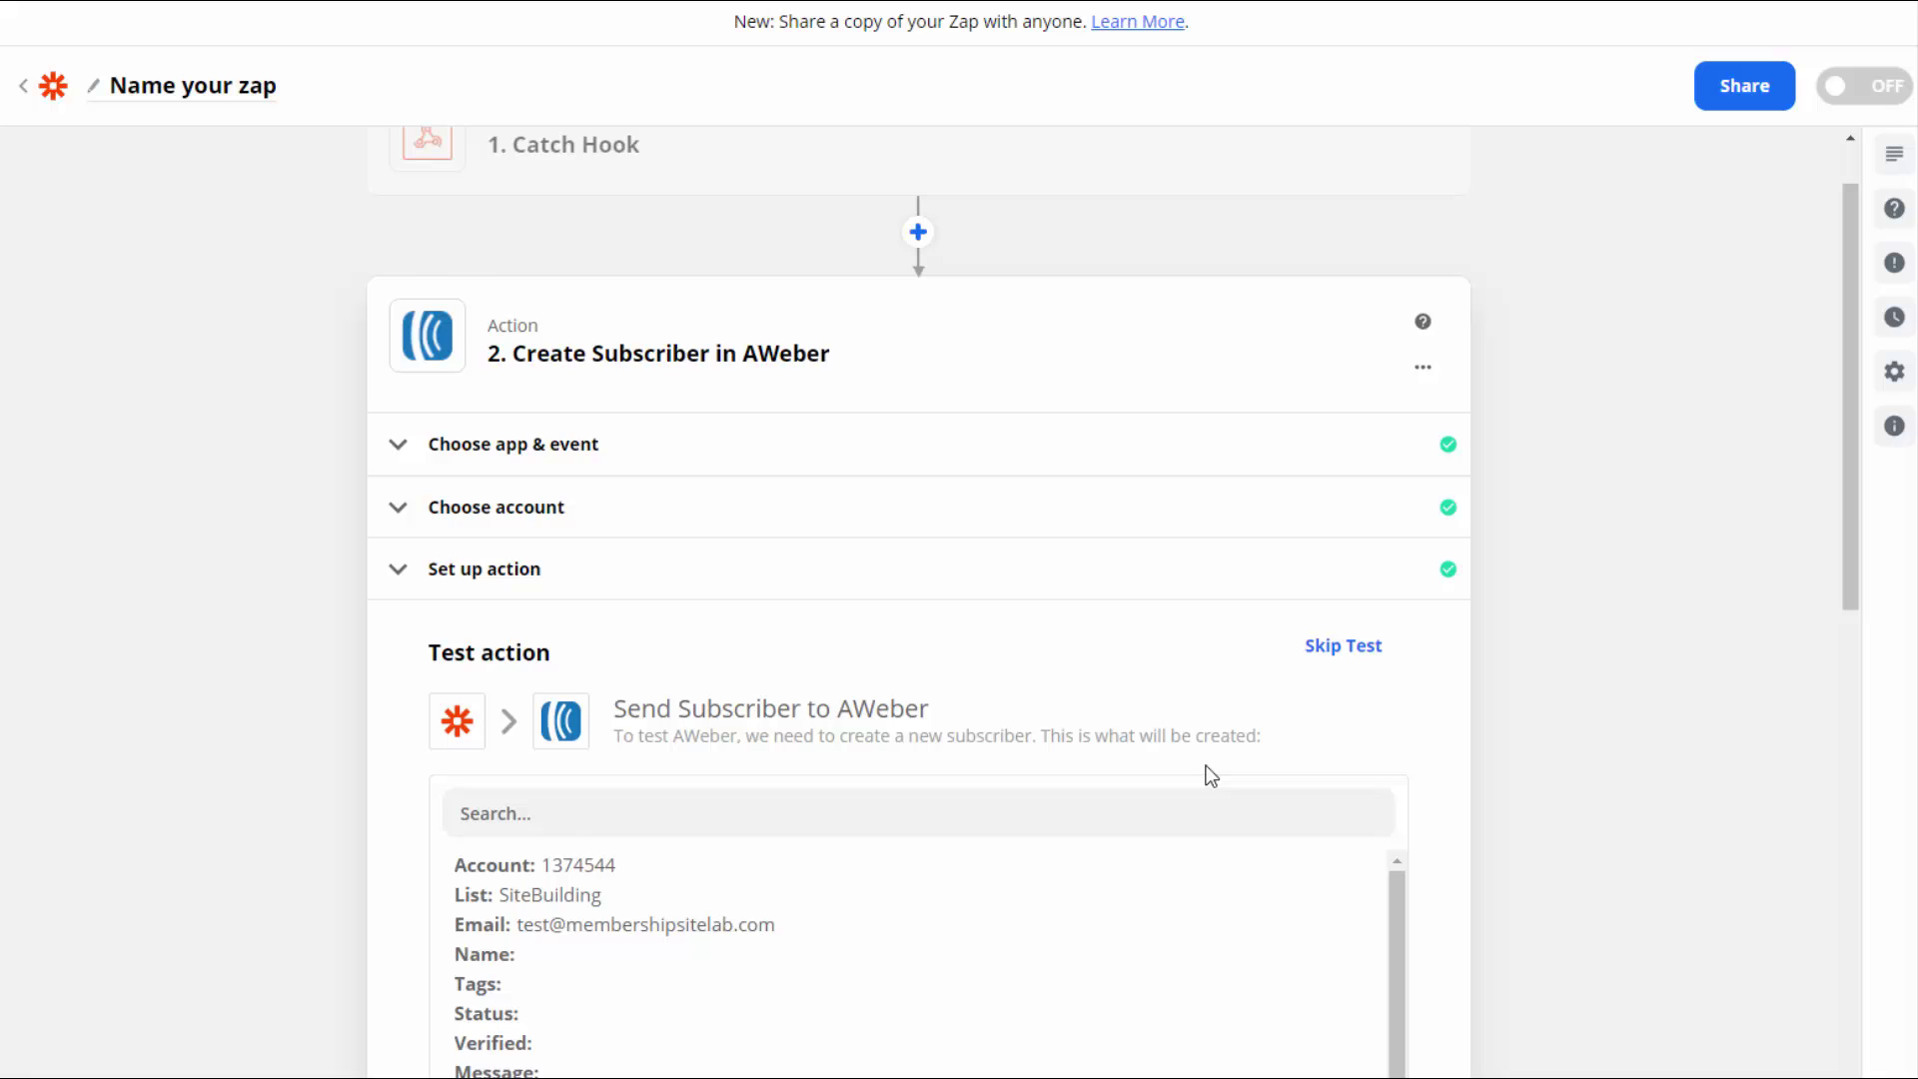
scroll(1212, 774, "down", 3)
scroll(1391, 741, "down", 3)
scroll(1509, 694, "down", 5)
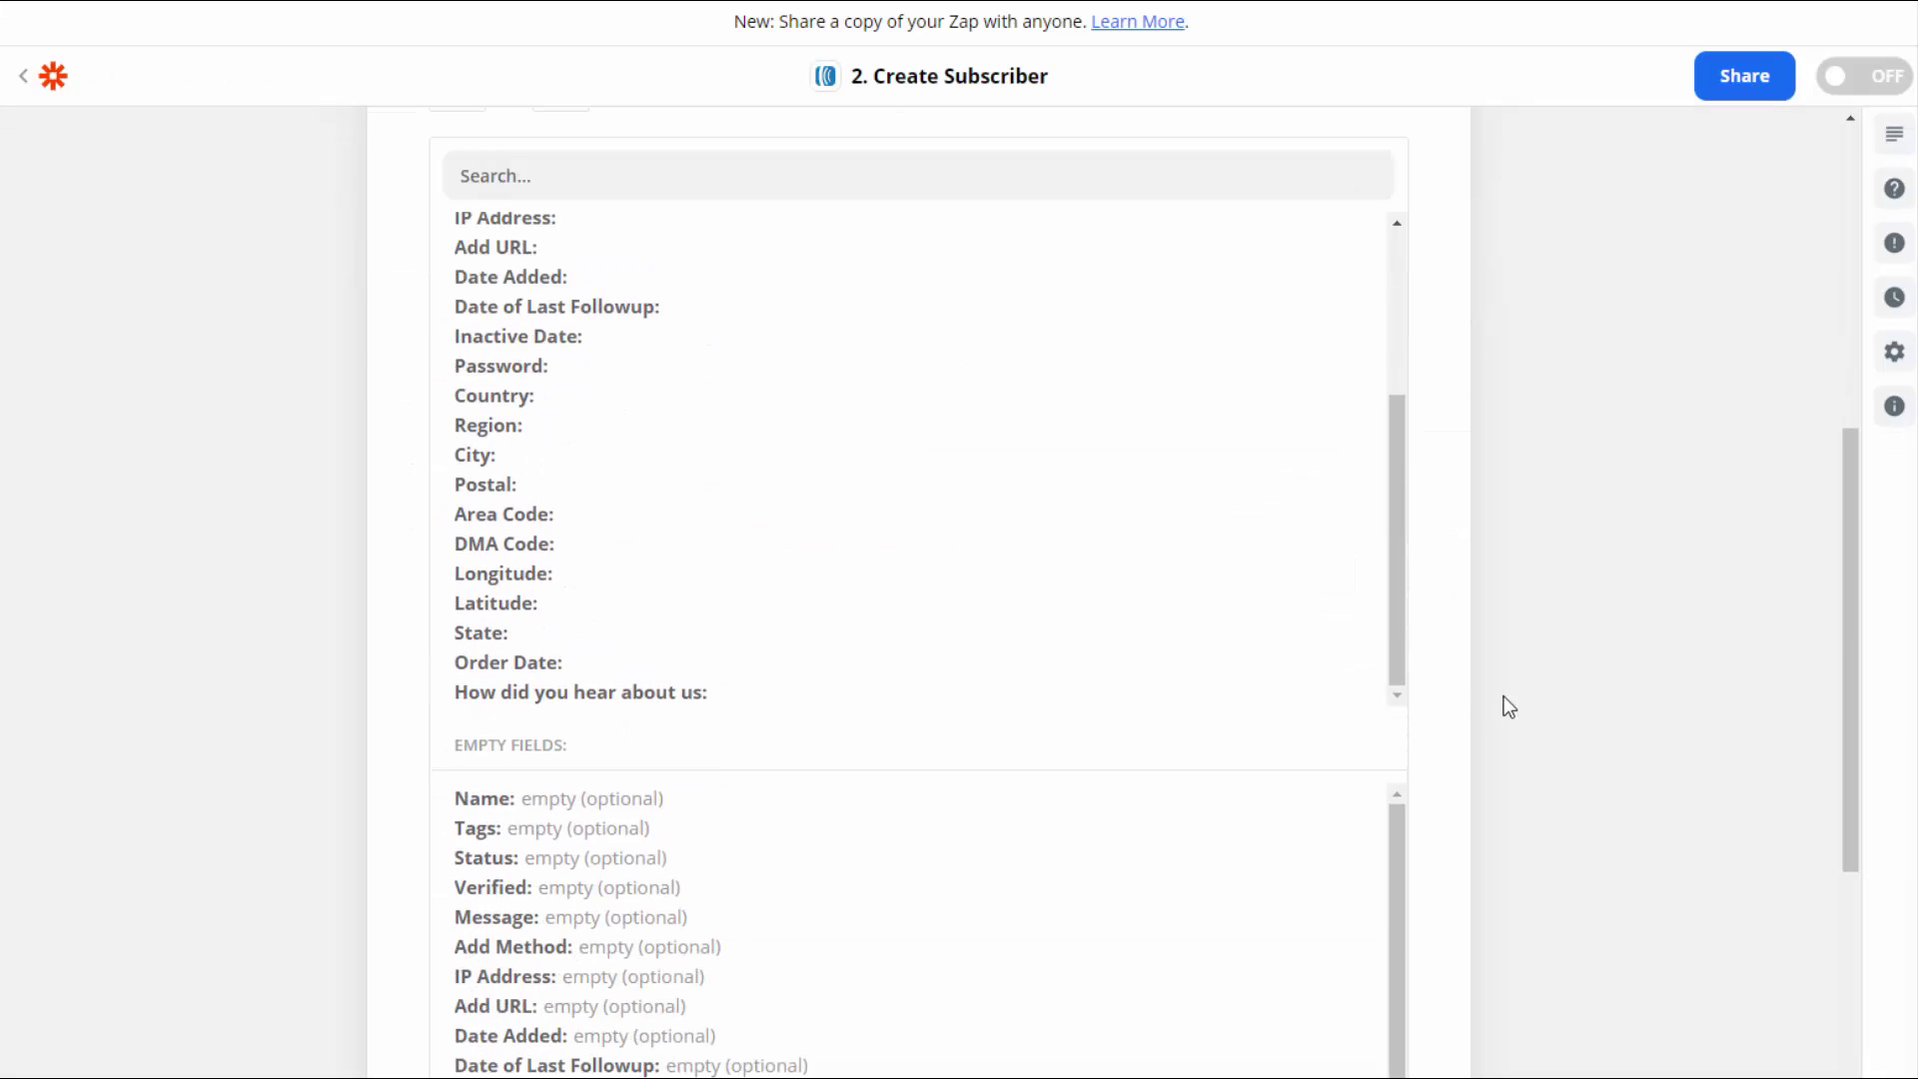
scroll(1005, 616, "down", 3)
scroll(675, 600, "down", 3)
scroll(657, 601, "down", 3)
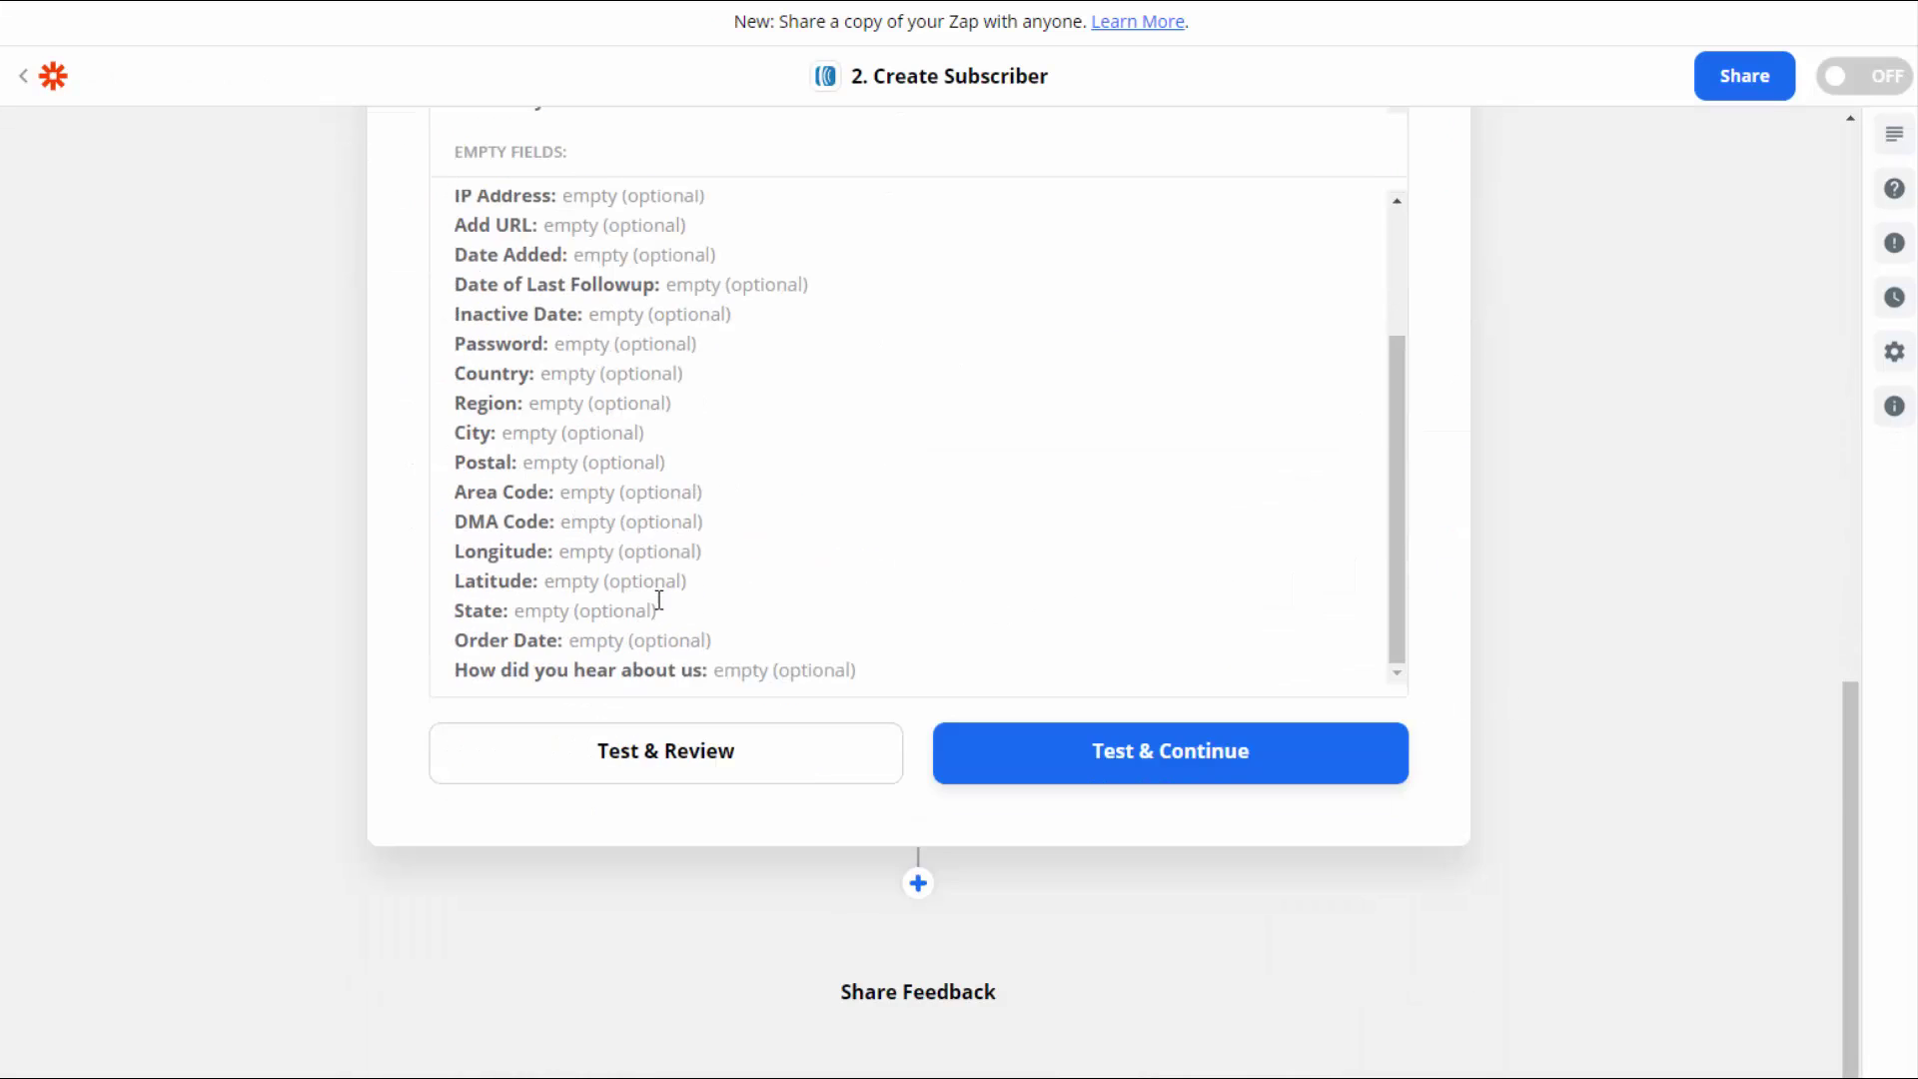
left_click(1099, 753)
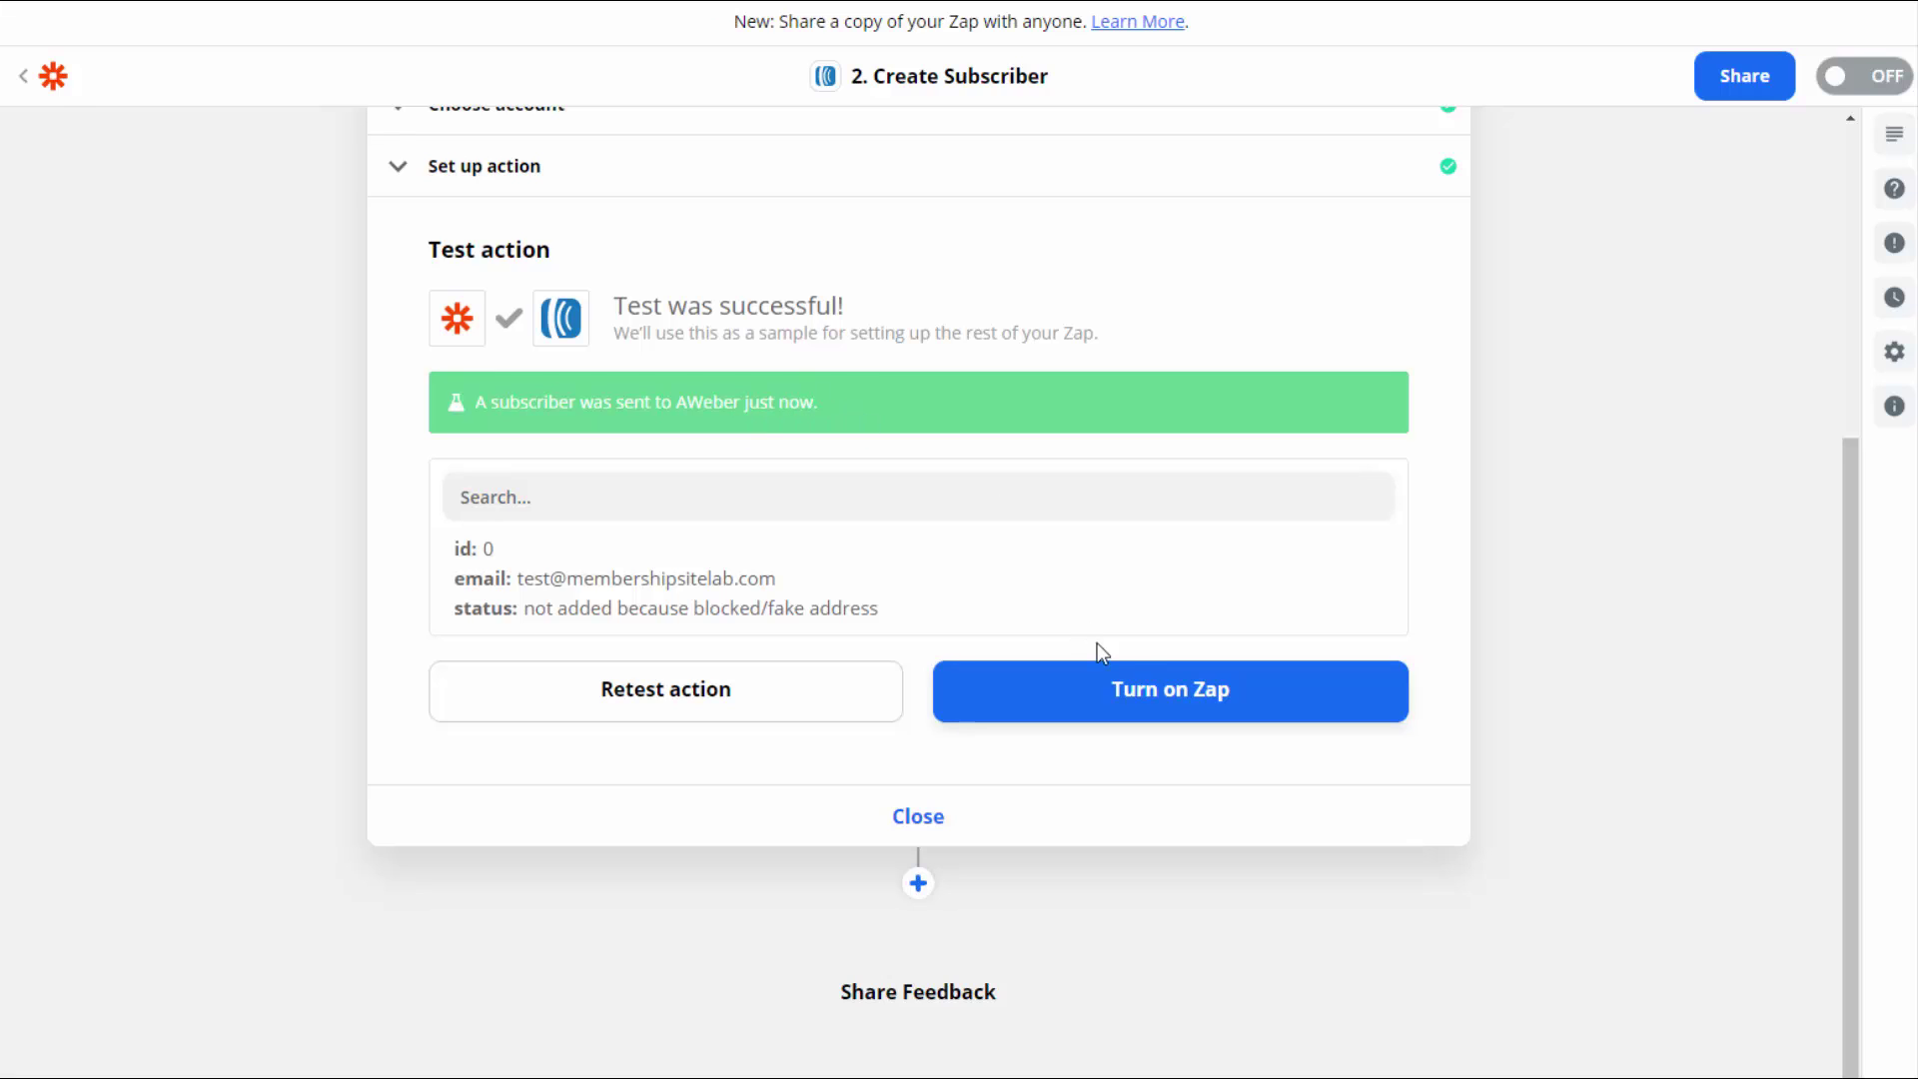
left_click(1182, 698)
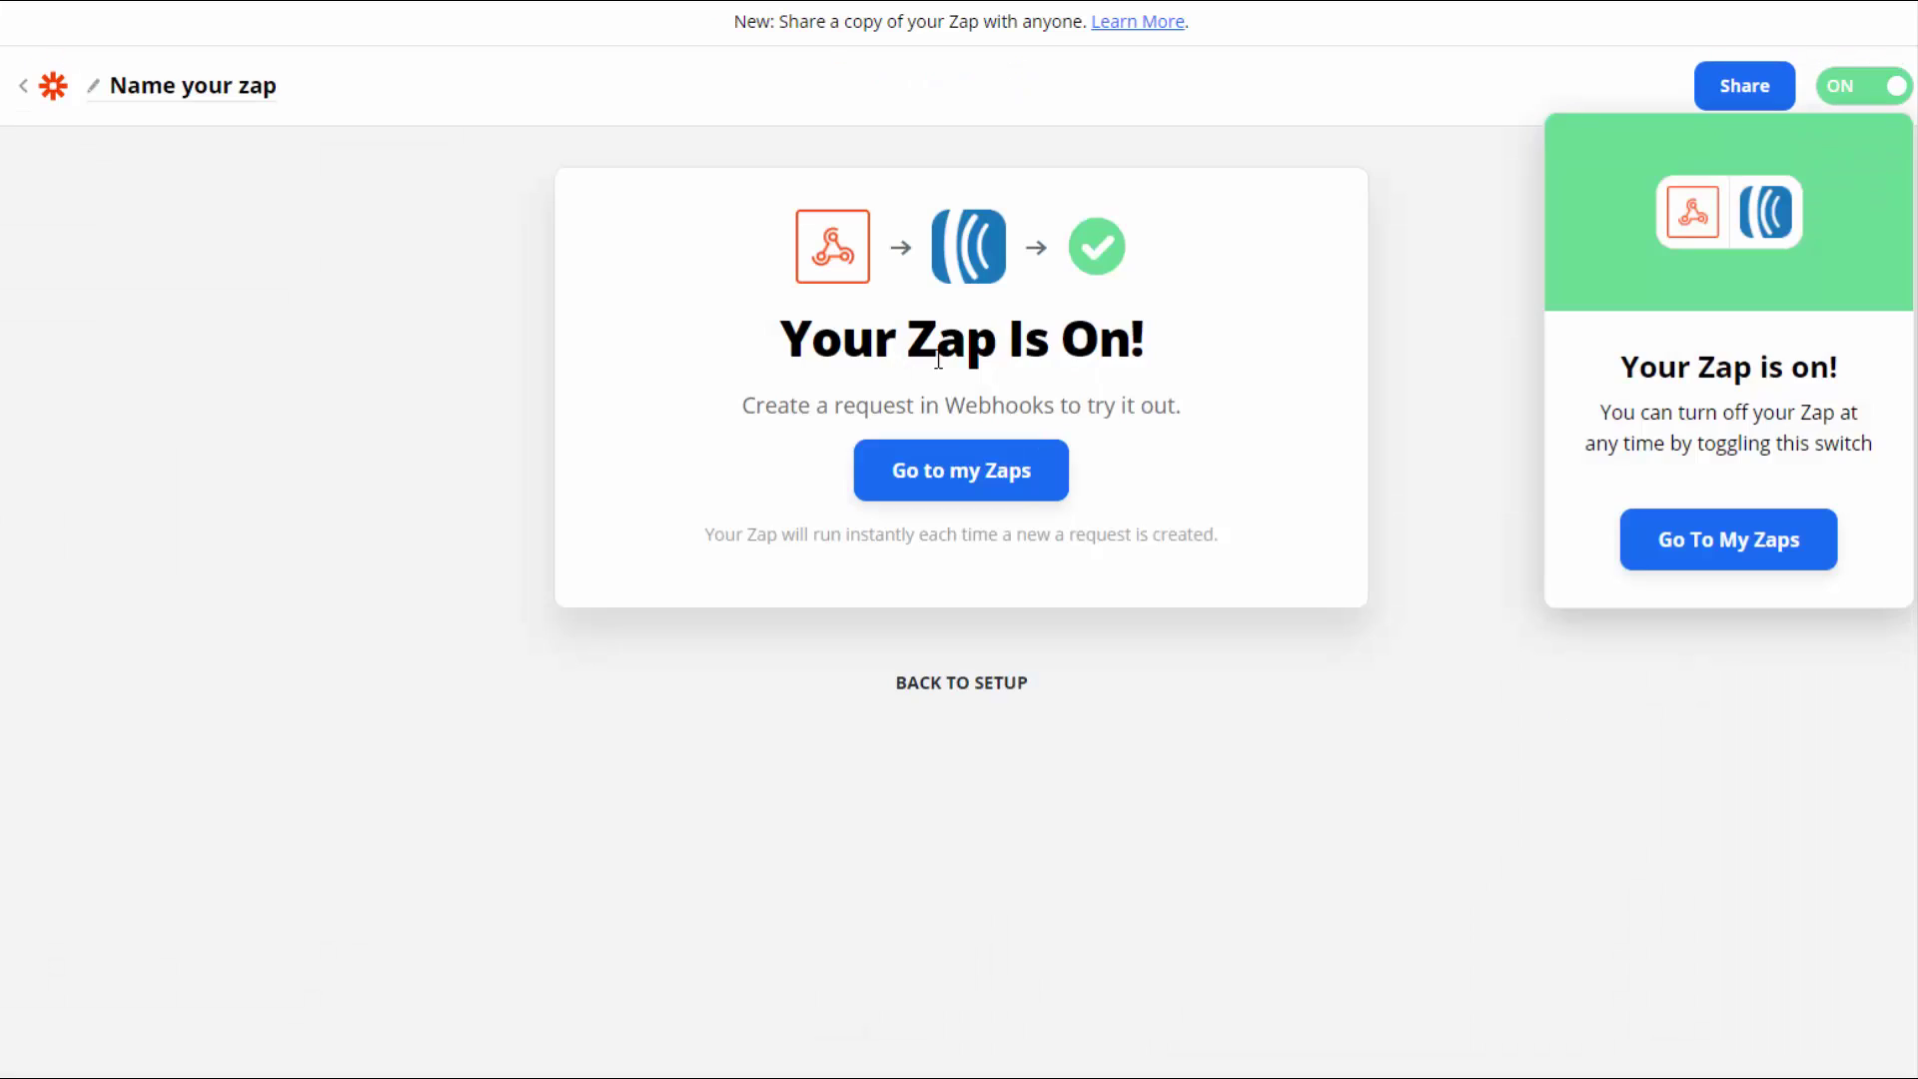
Rename the new Zap to SQBtoAWeber from the My Zaps list.
left_click(1011, 474)
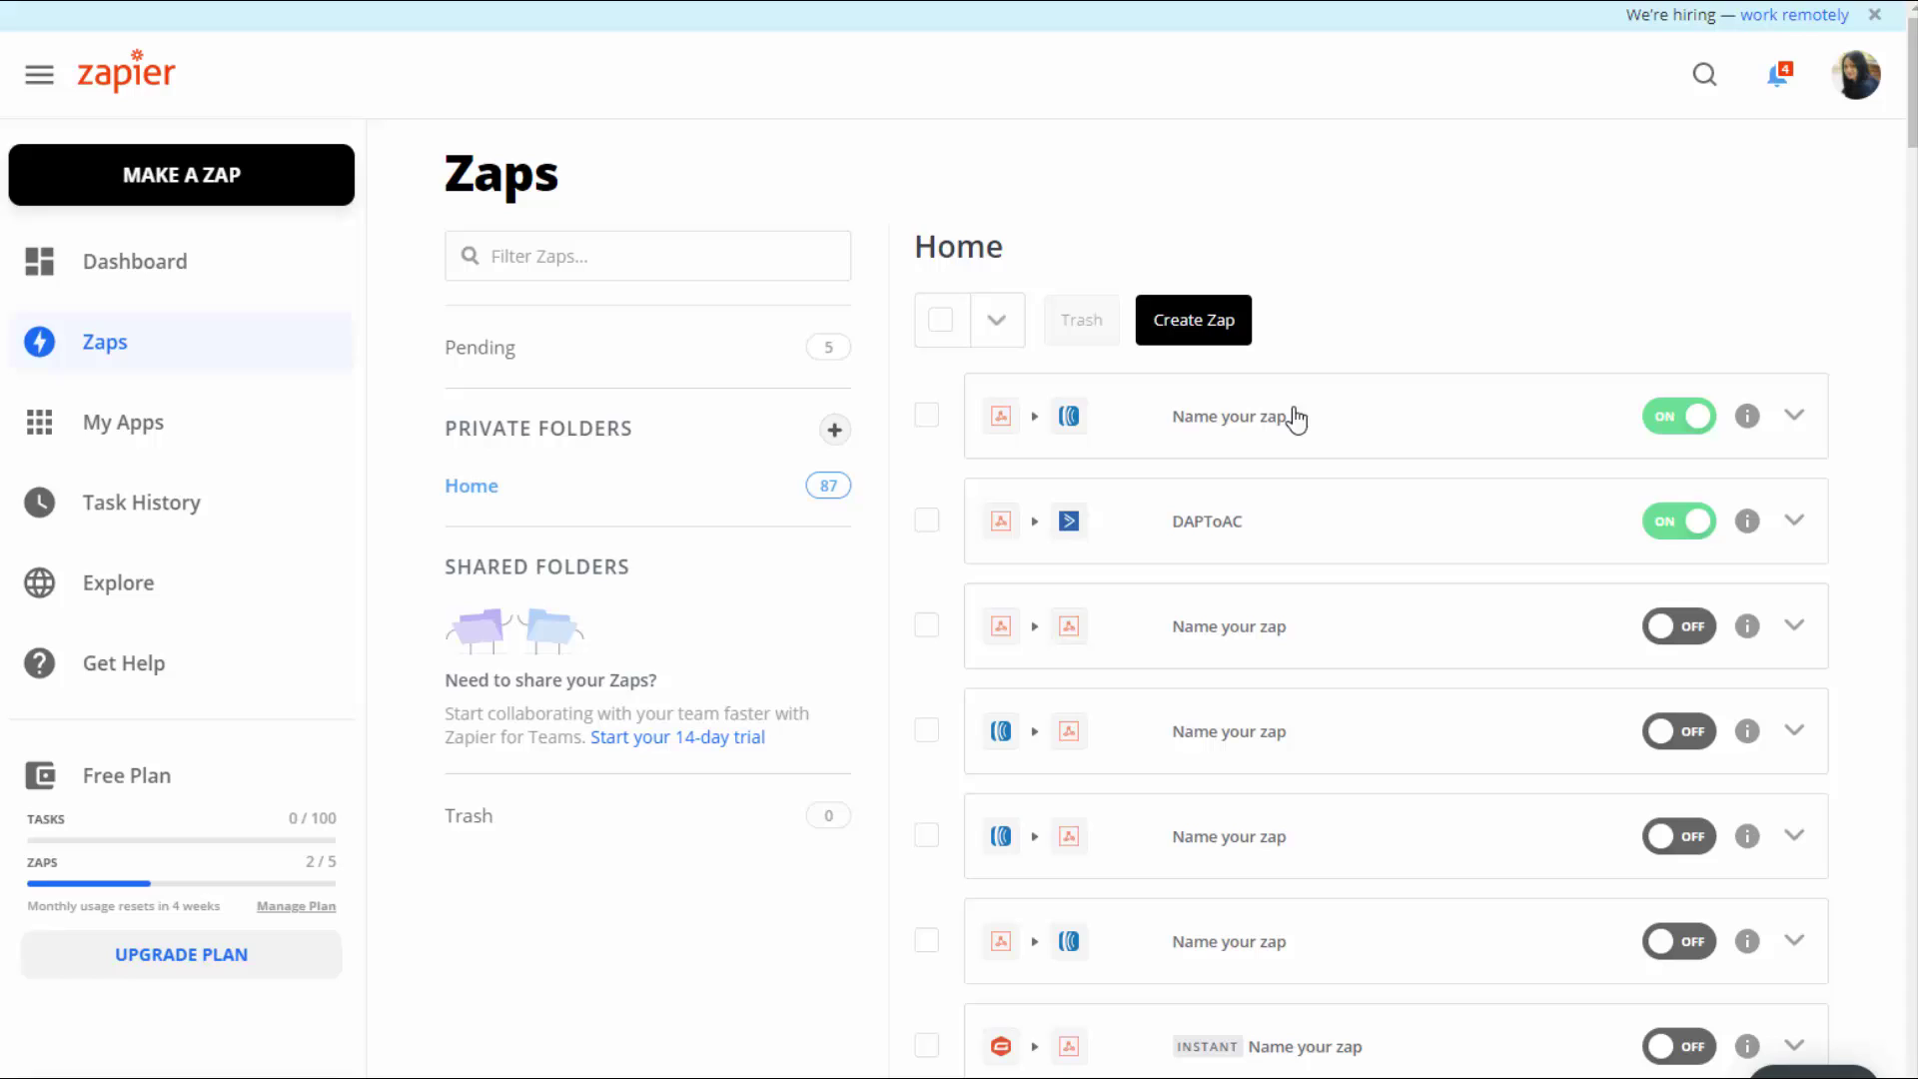
left_click(1227, 427)
type("eber")
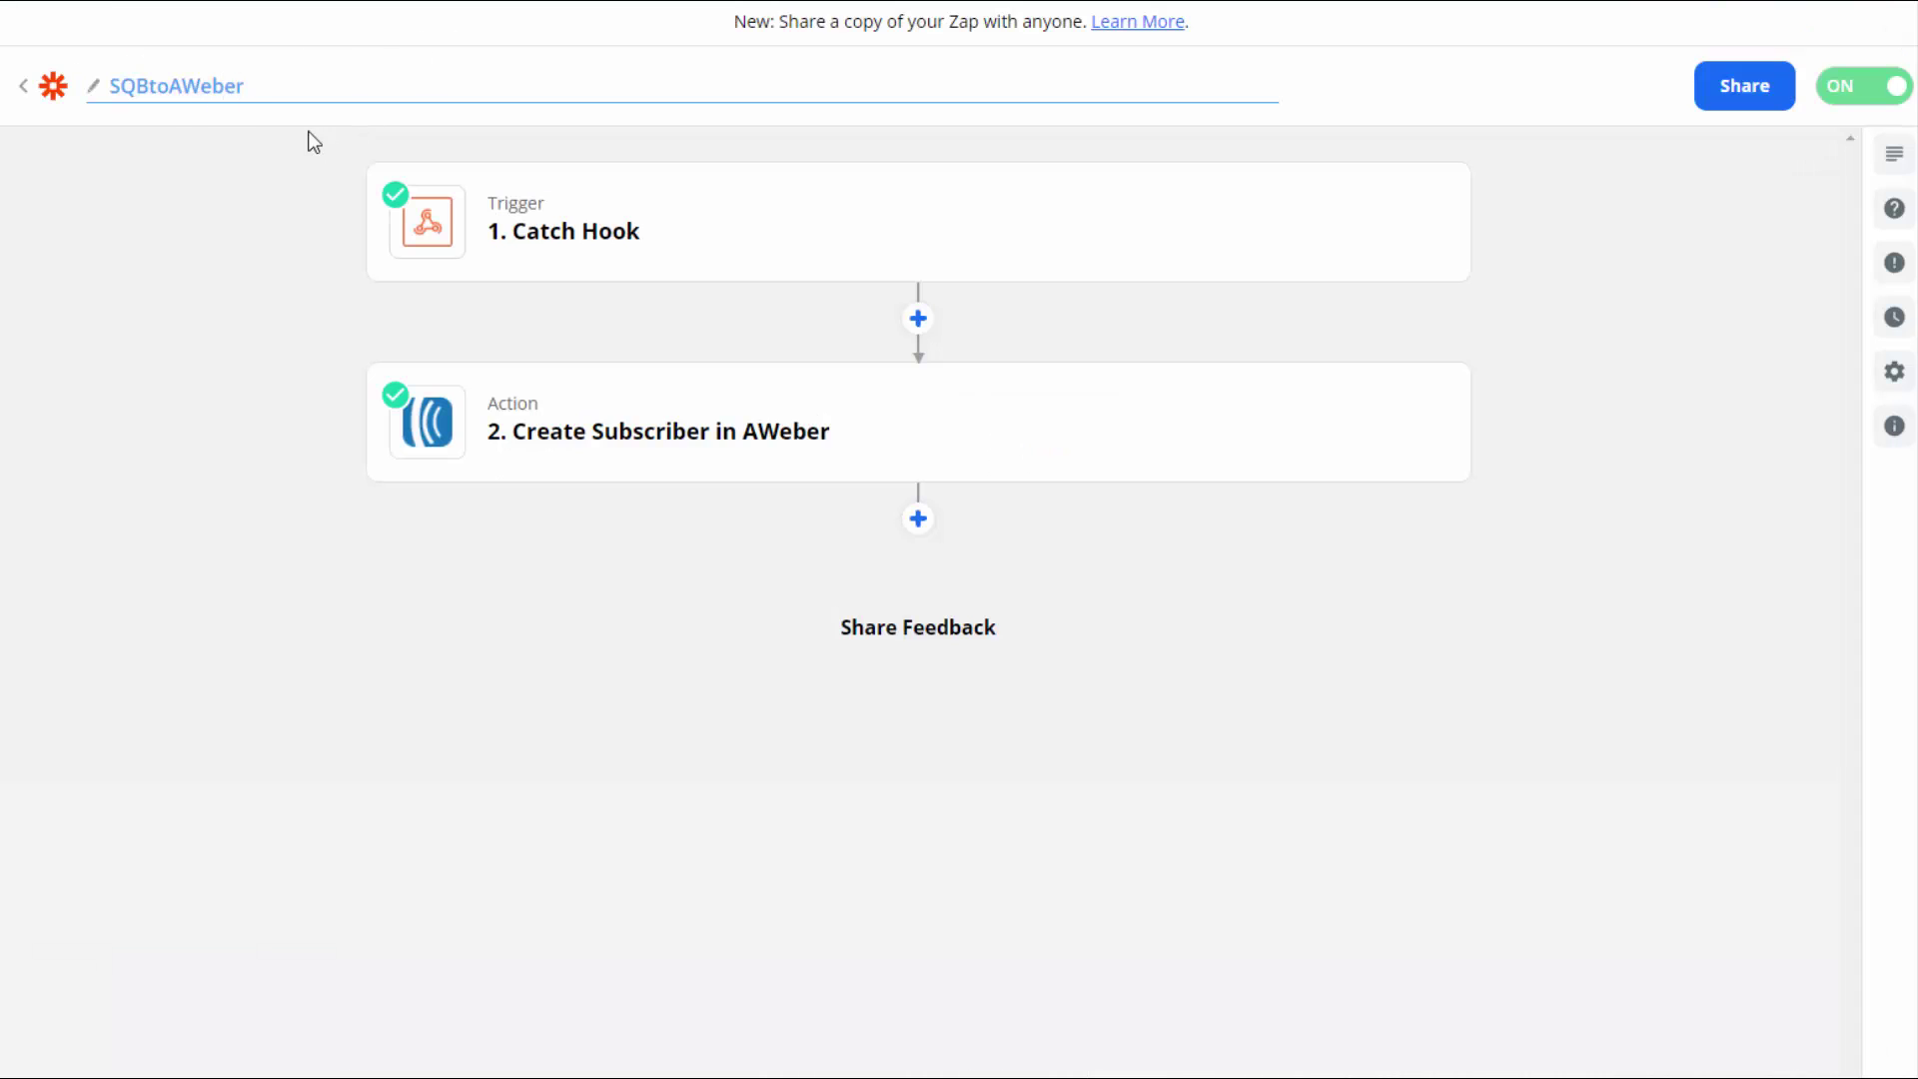
key("Return")
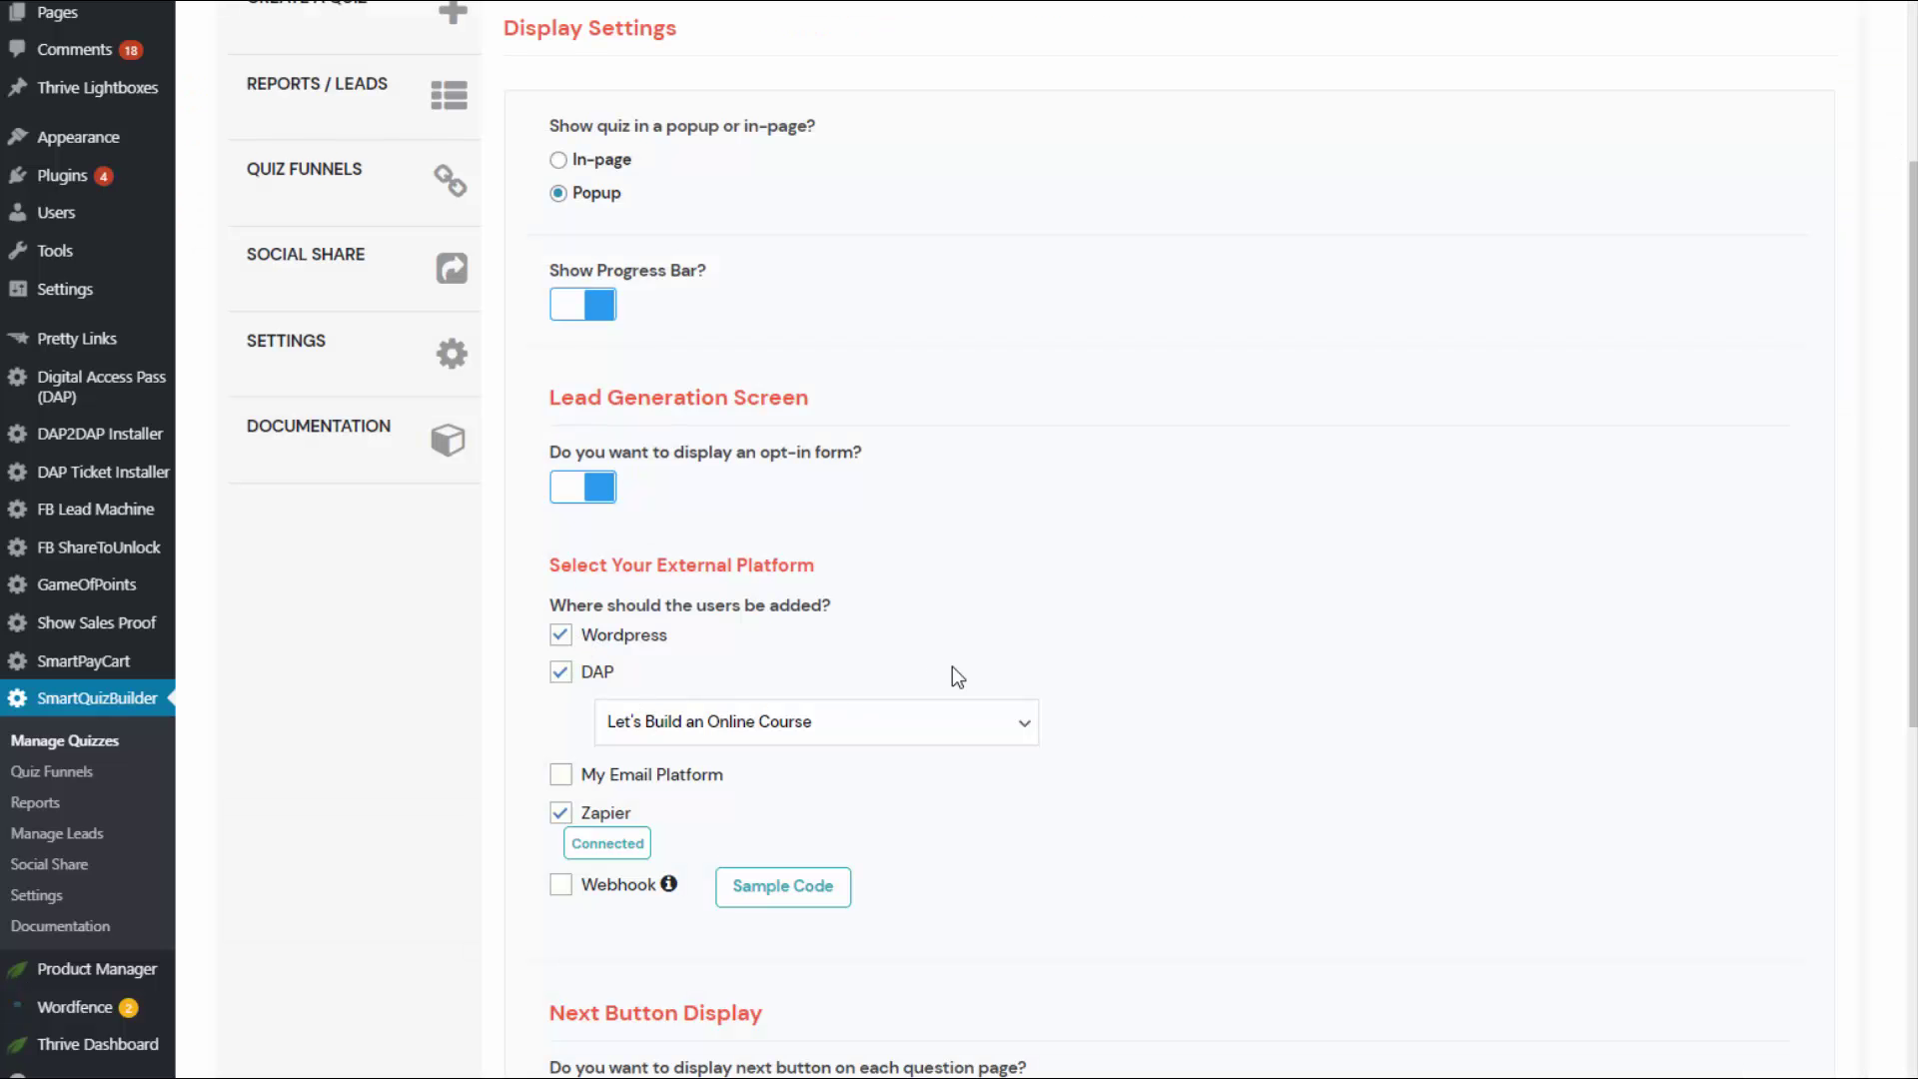
scroll(918, 685, "down", 1)
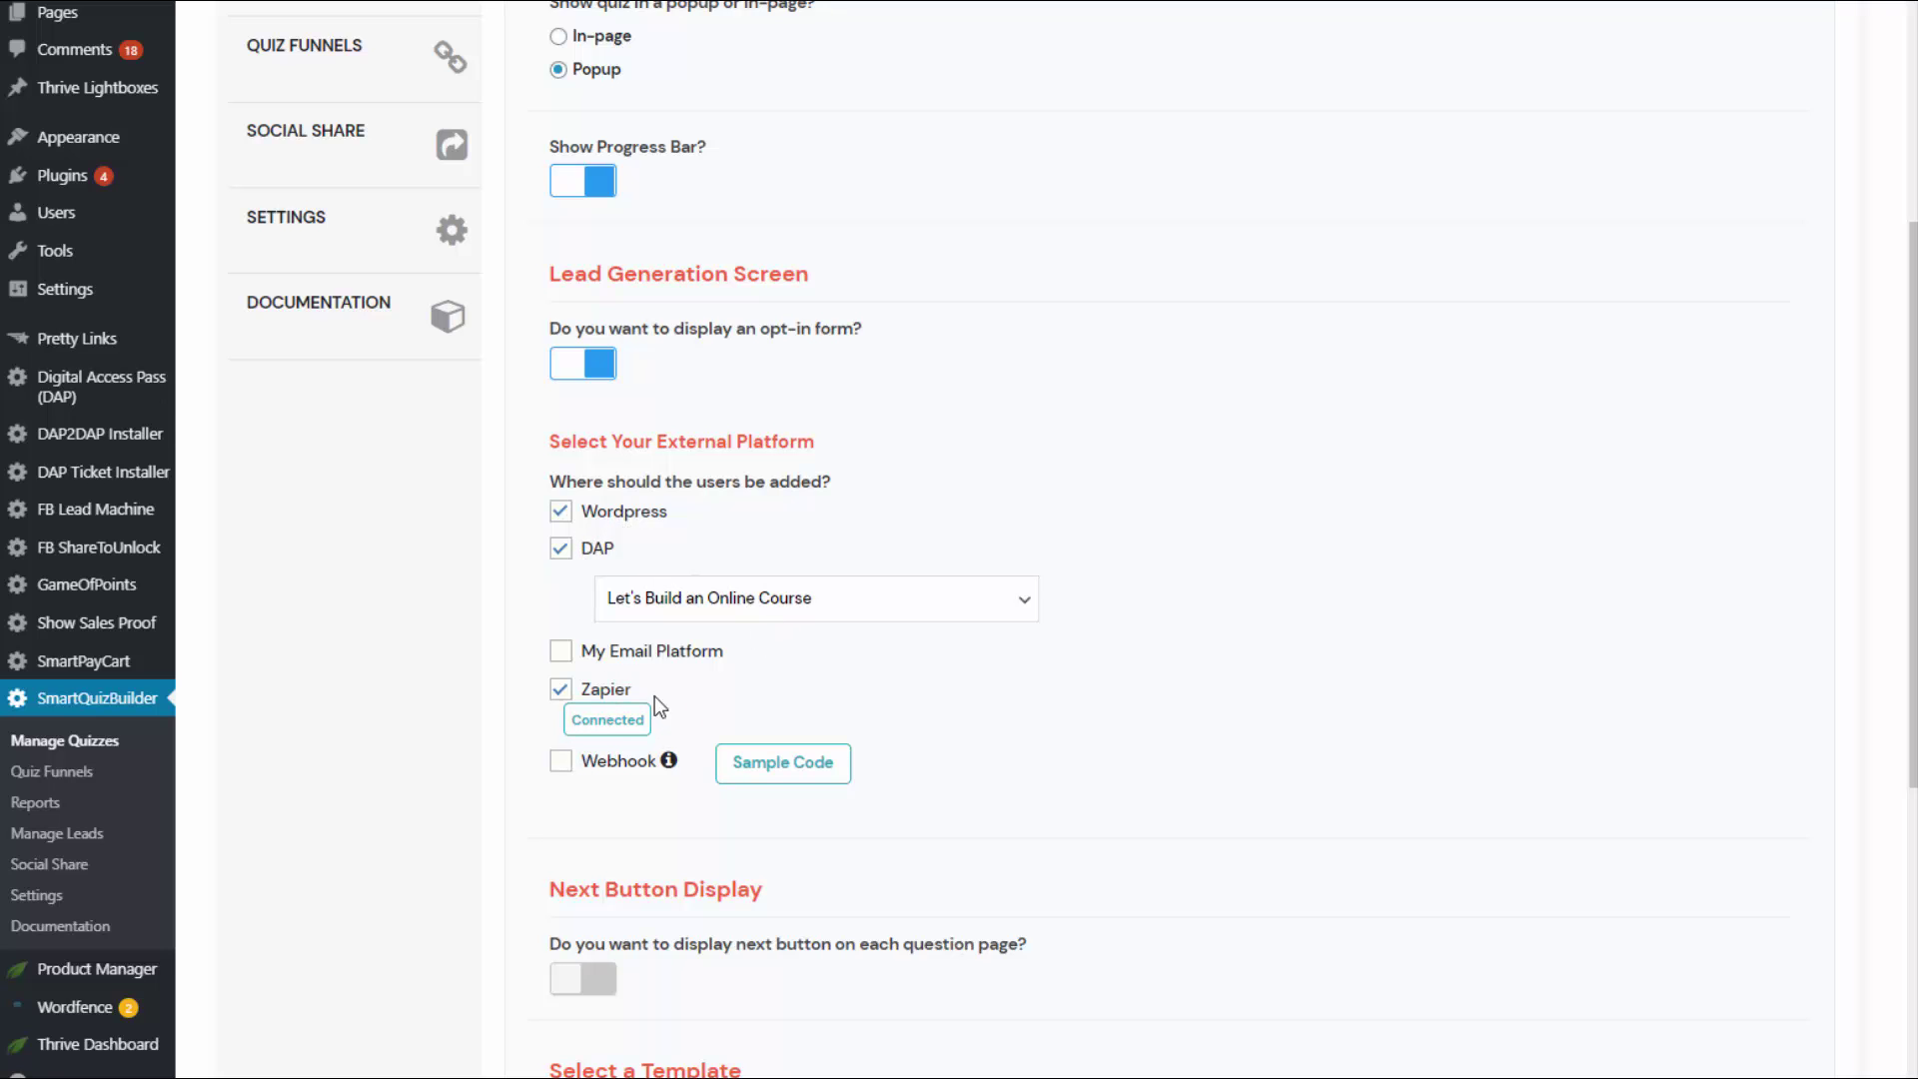
scroll(1084, 768, "down", 4)
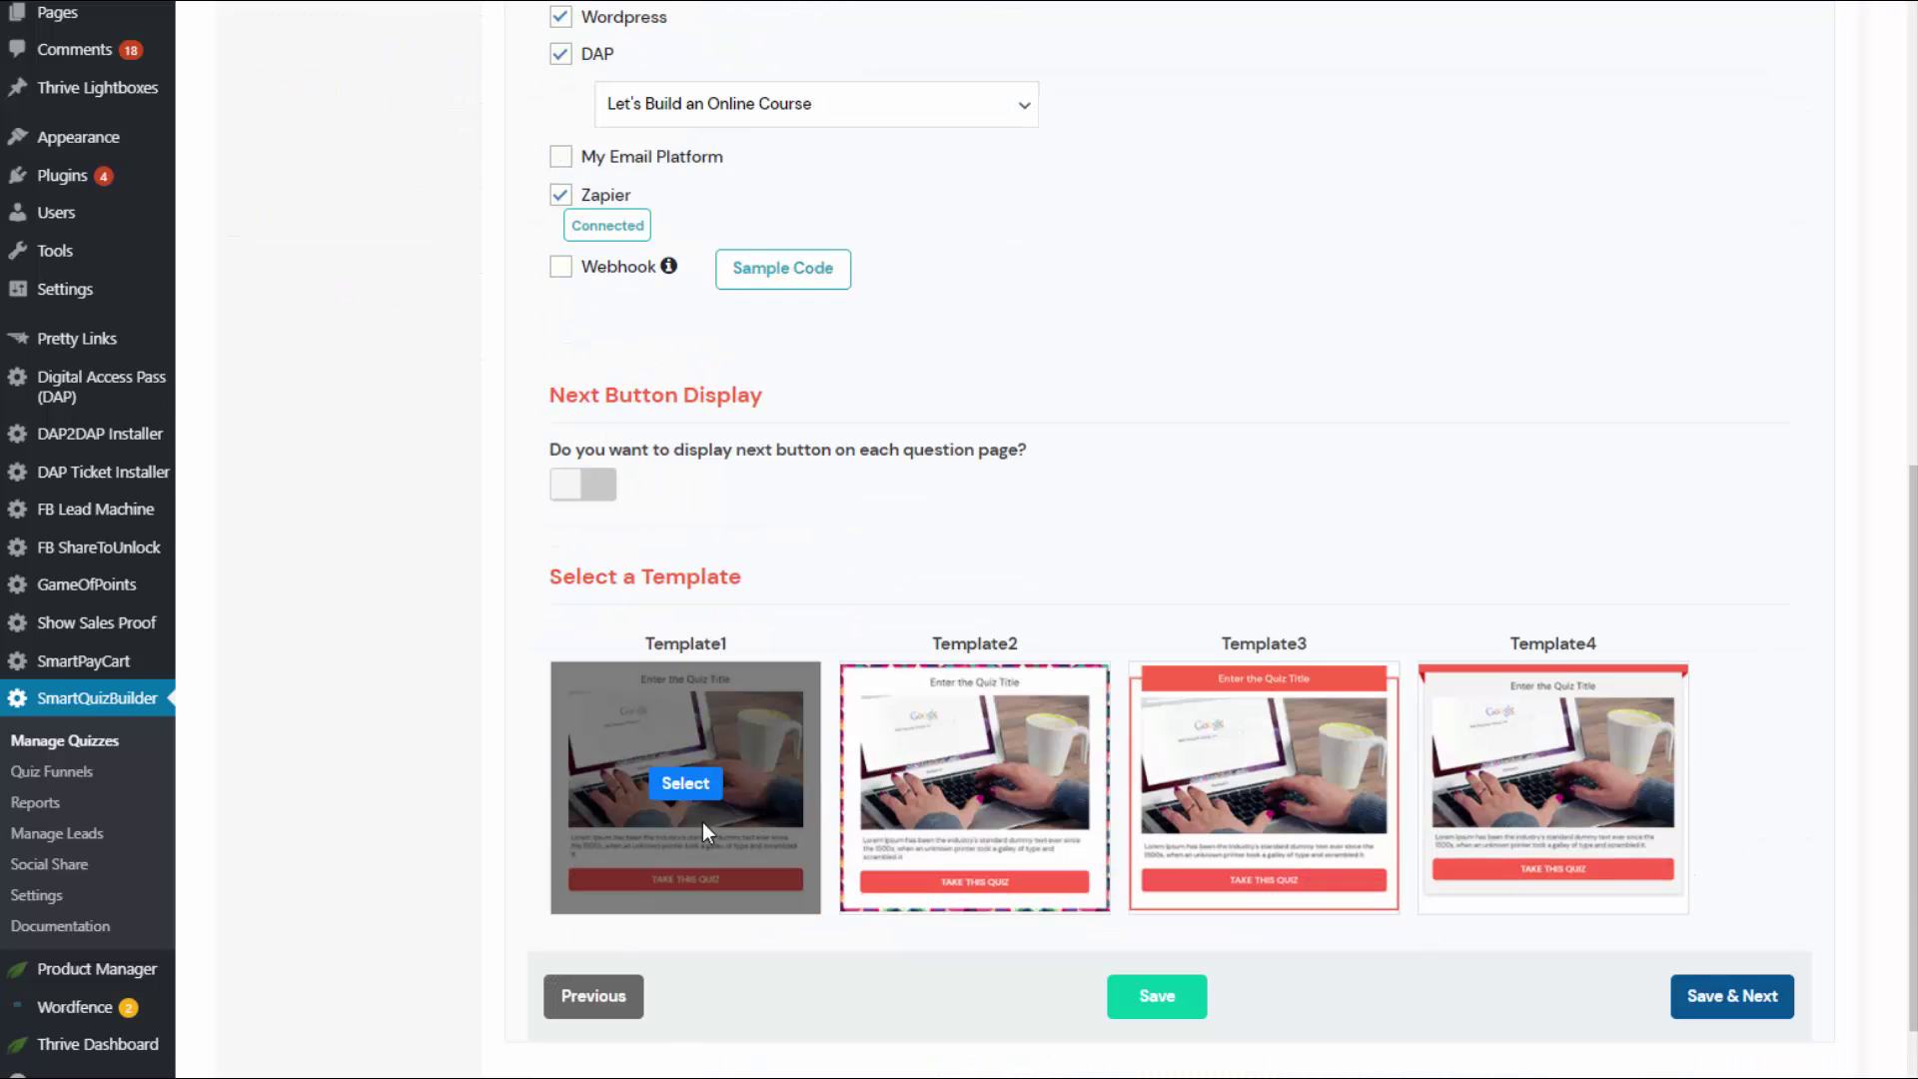
scroll(663, 900, "up", 1)
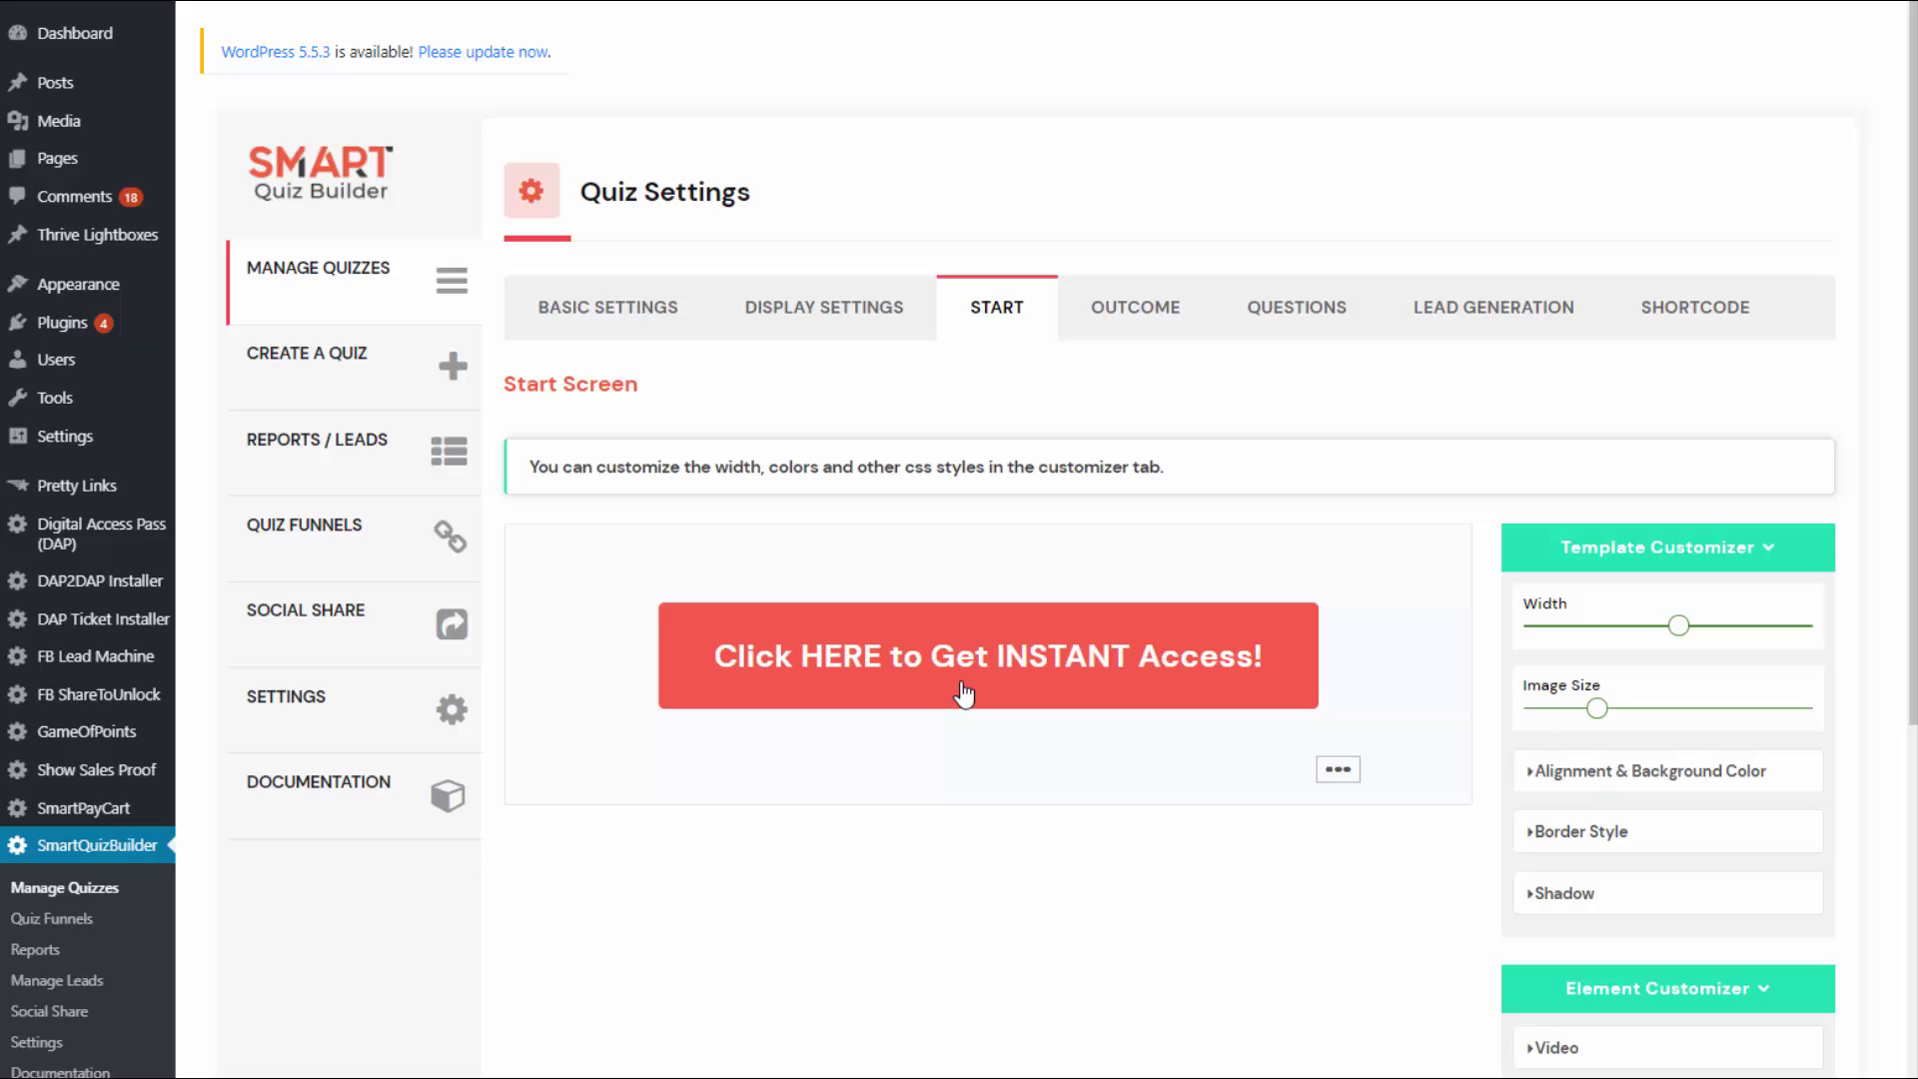
Check the quiz's Outcome and Questions tabs and expand Google Search's outcome links.
left_click(1113, 308)
scroll(1261, 601, "down", 1)
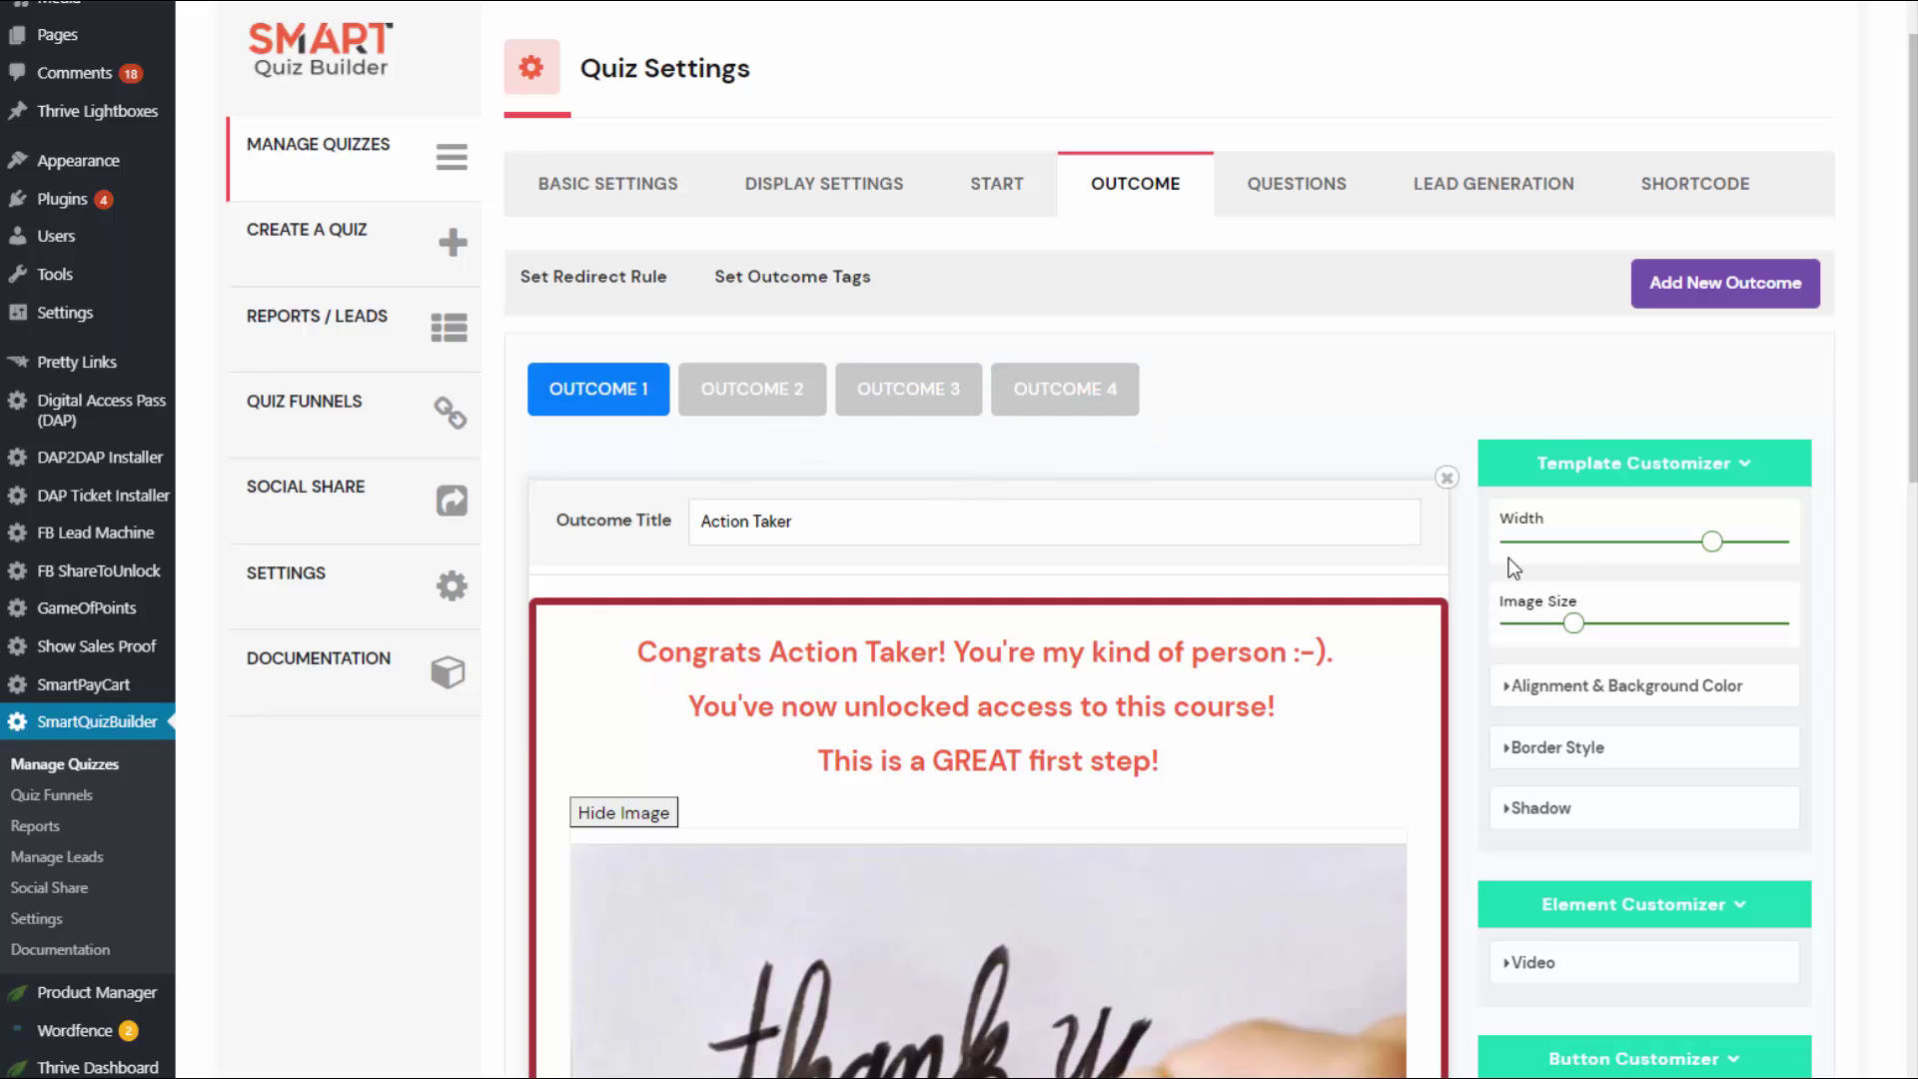
left_click(1296, 183)
scroll(1050, 495, "down", 1)
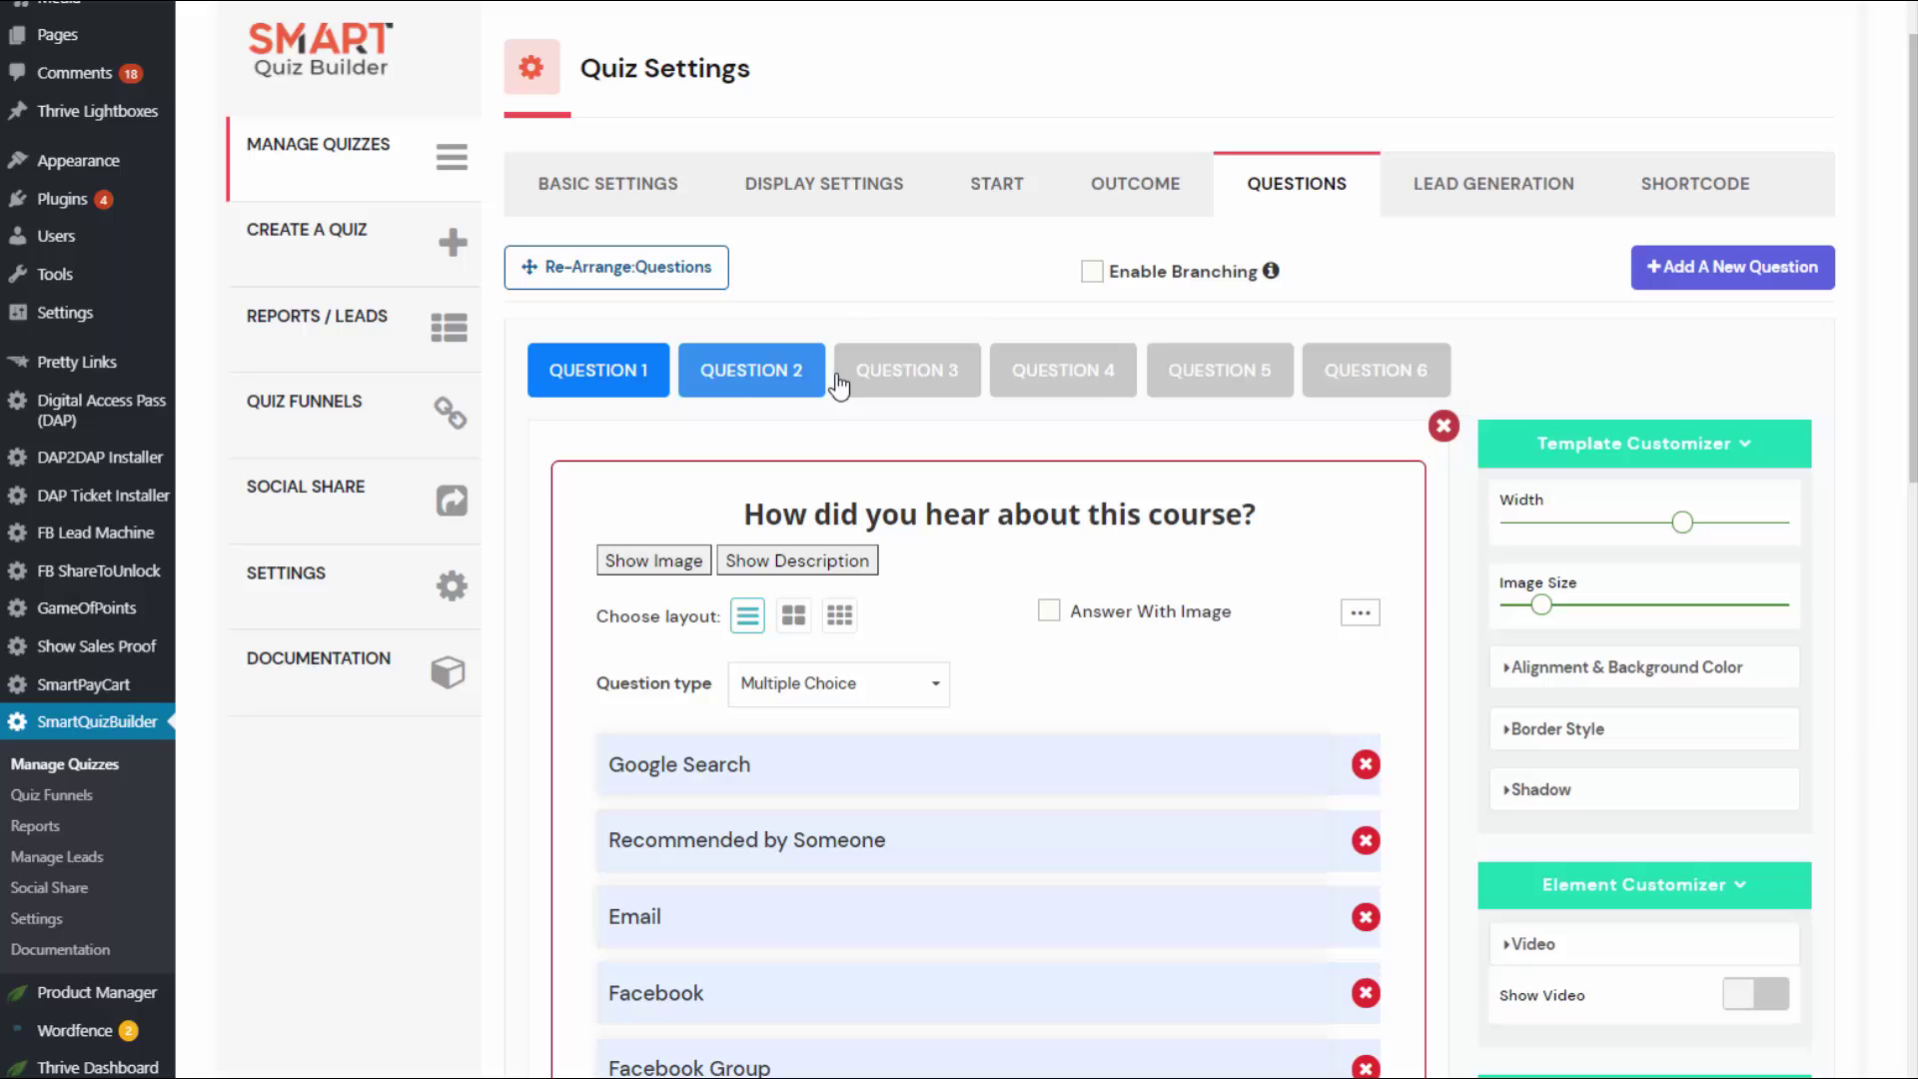
scroll(1342, 526, "down", 3)
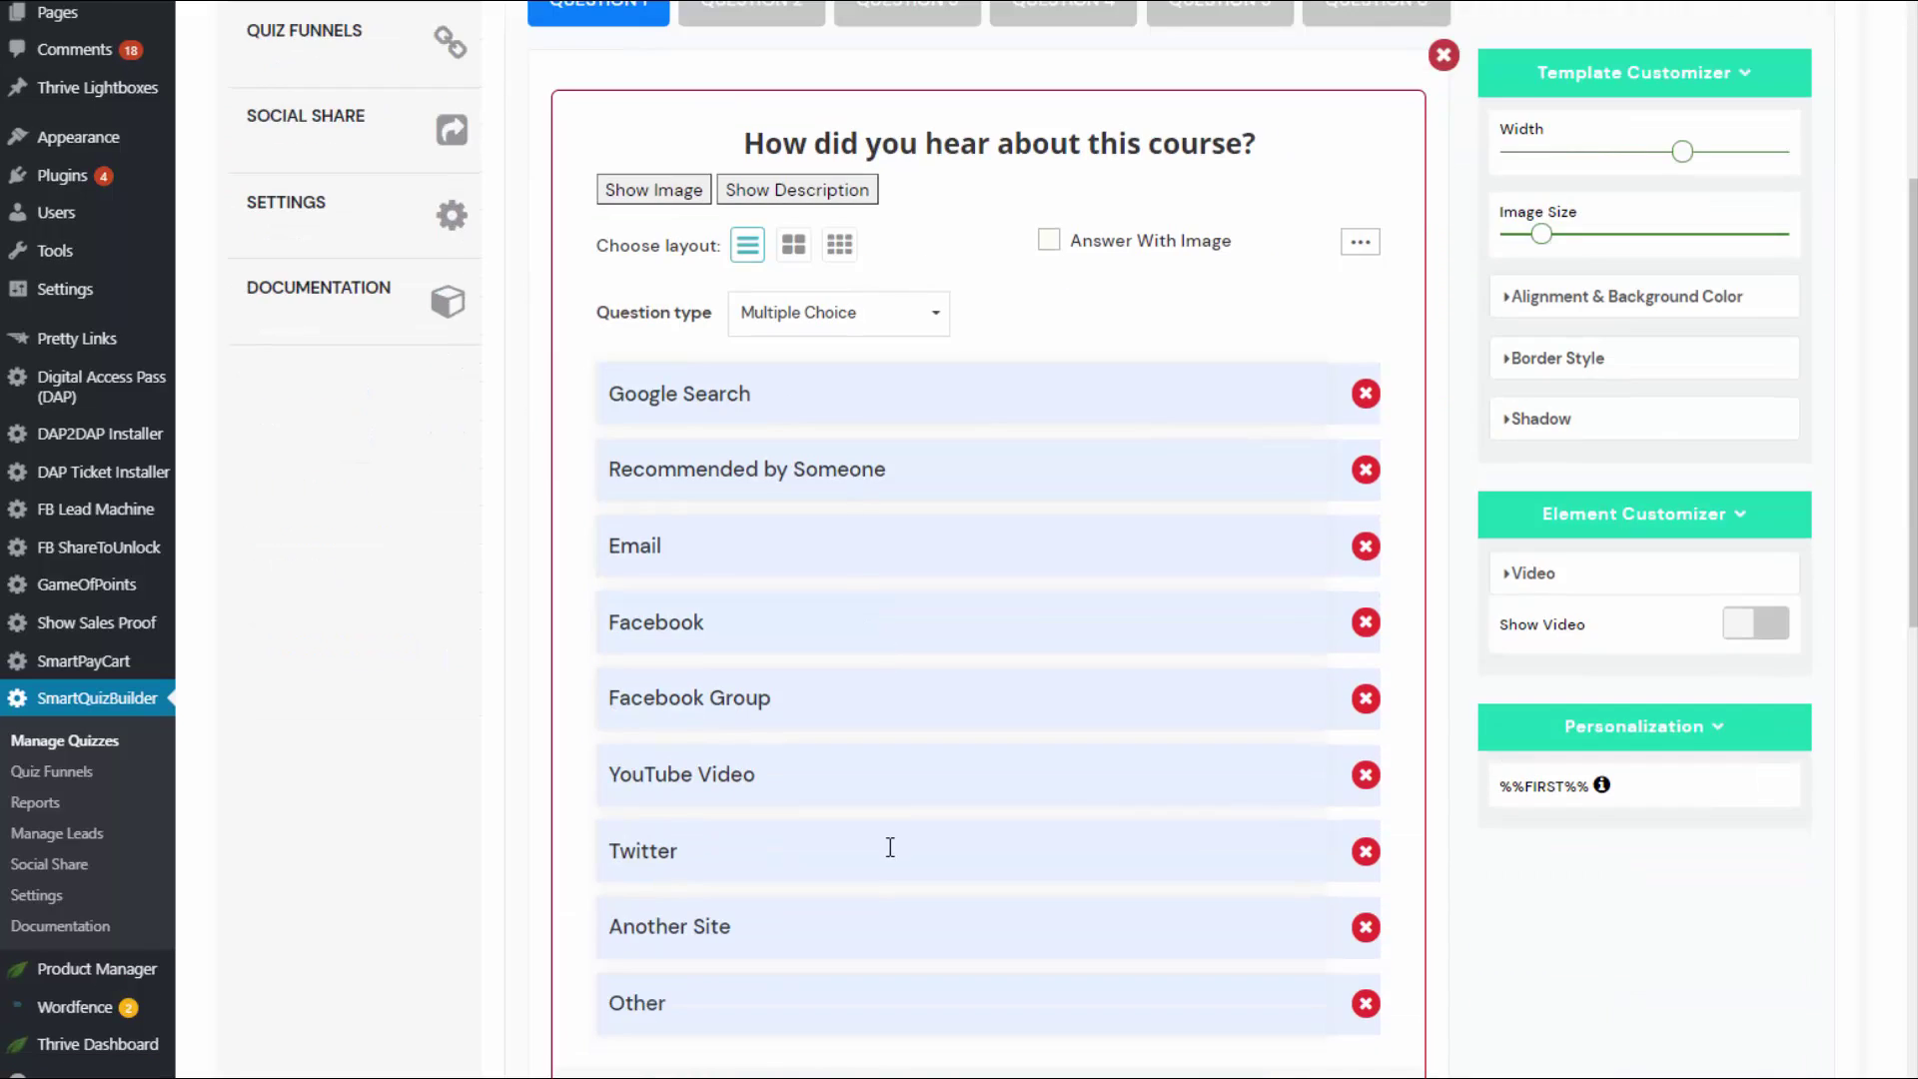
scroll(890, 849, "down", 3)
scroll(869, 809, "down", 1)
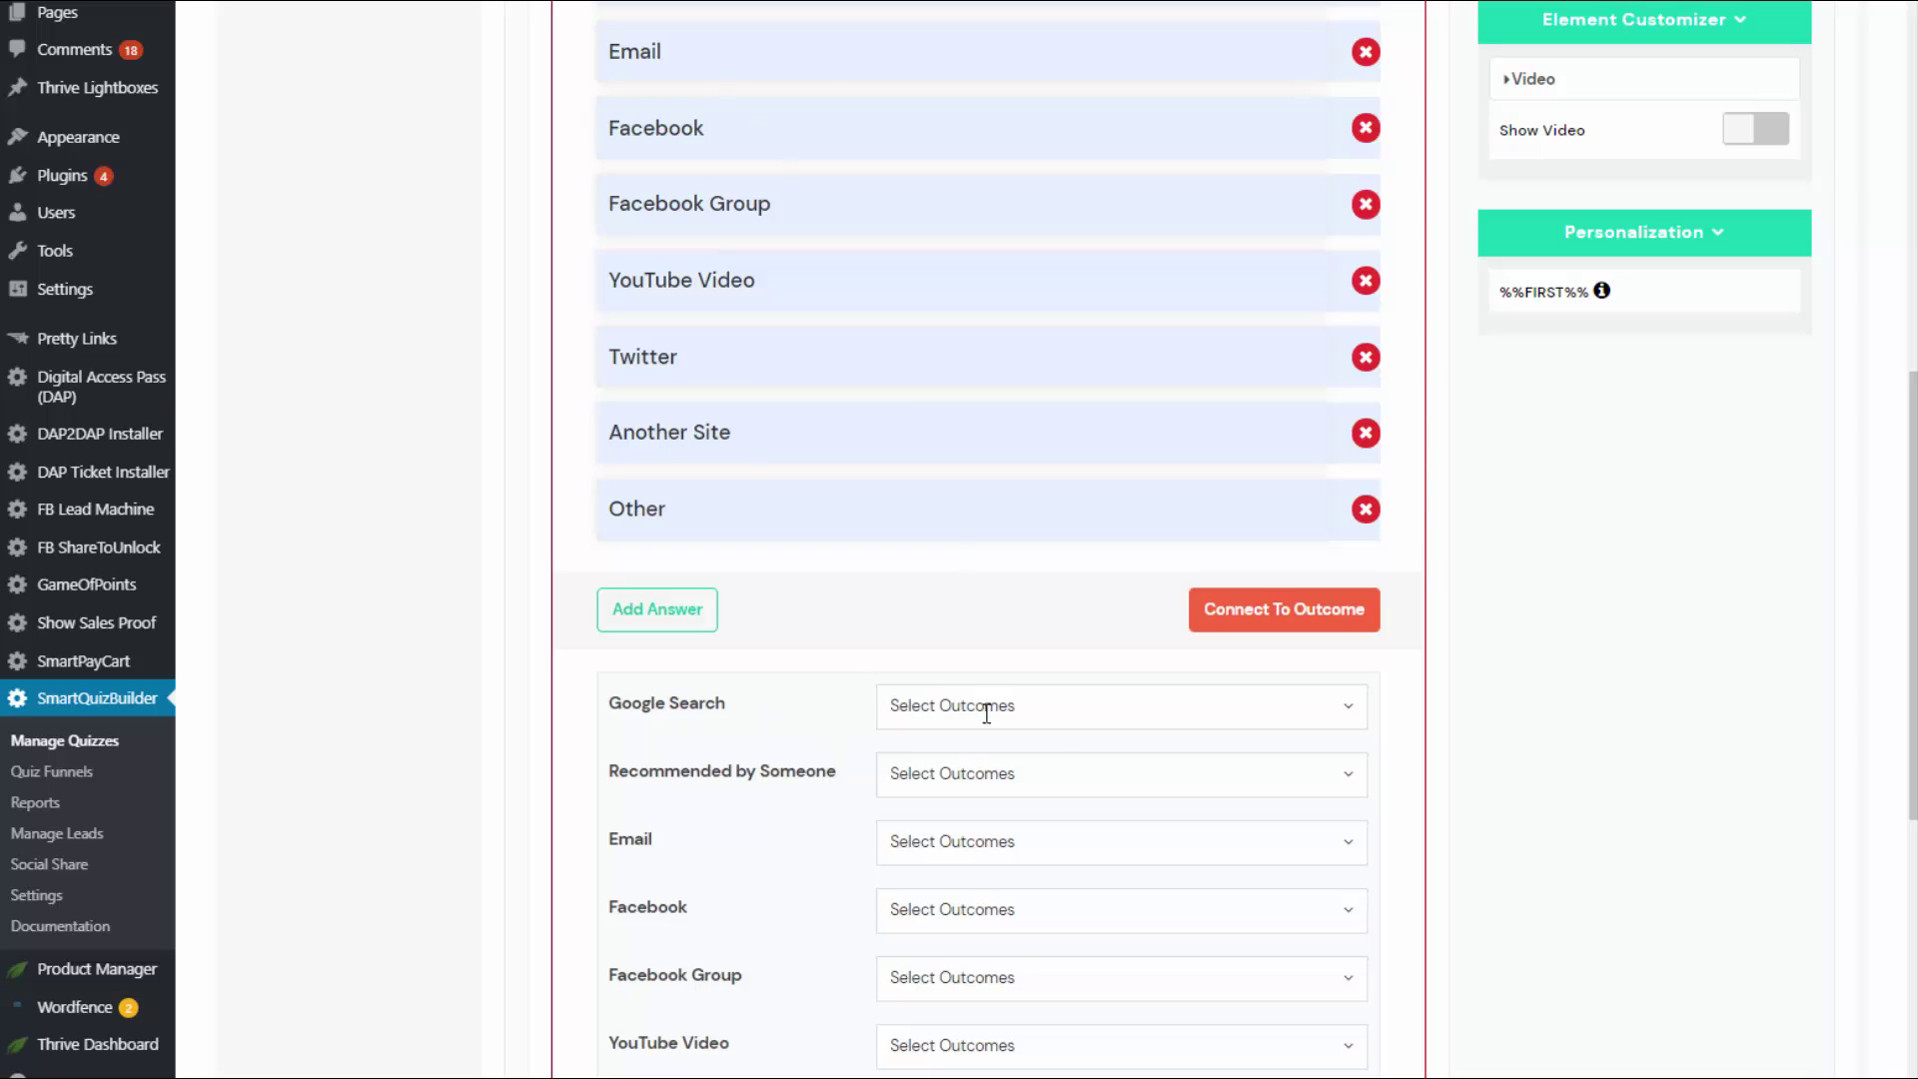
left_click(1035, 711)
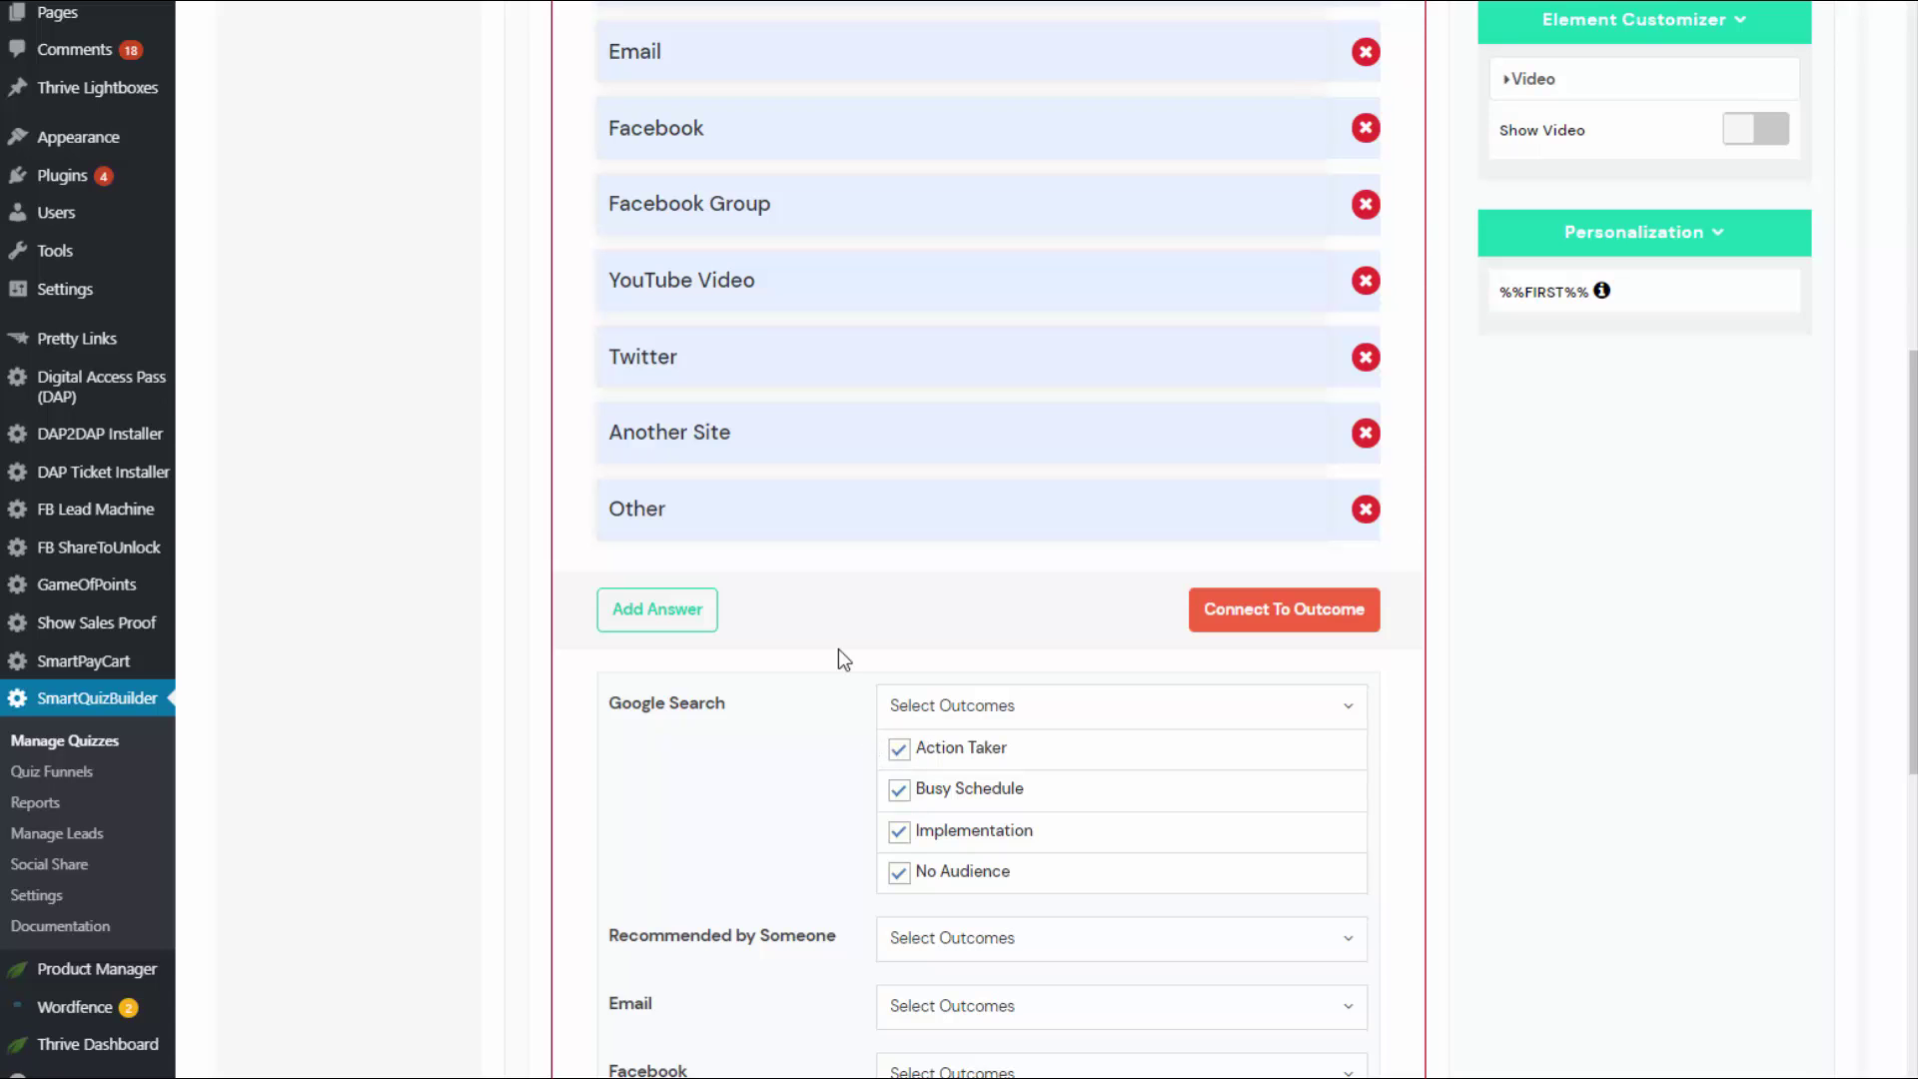
scroll(899, 631, "up", 8)
scroll(959, 495, "up", 5)
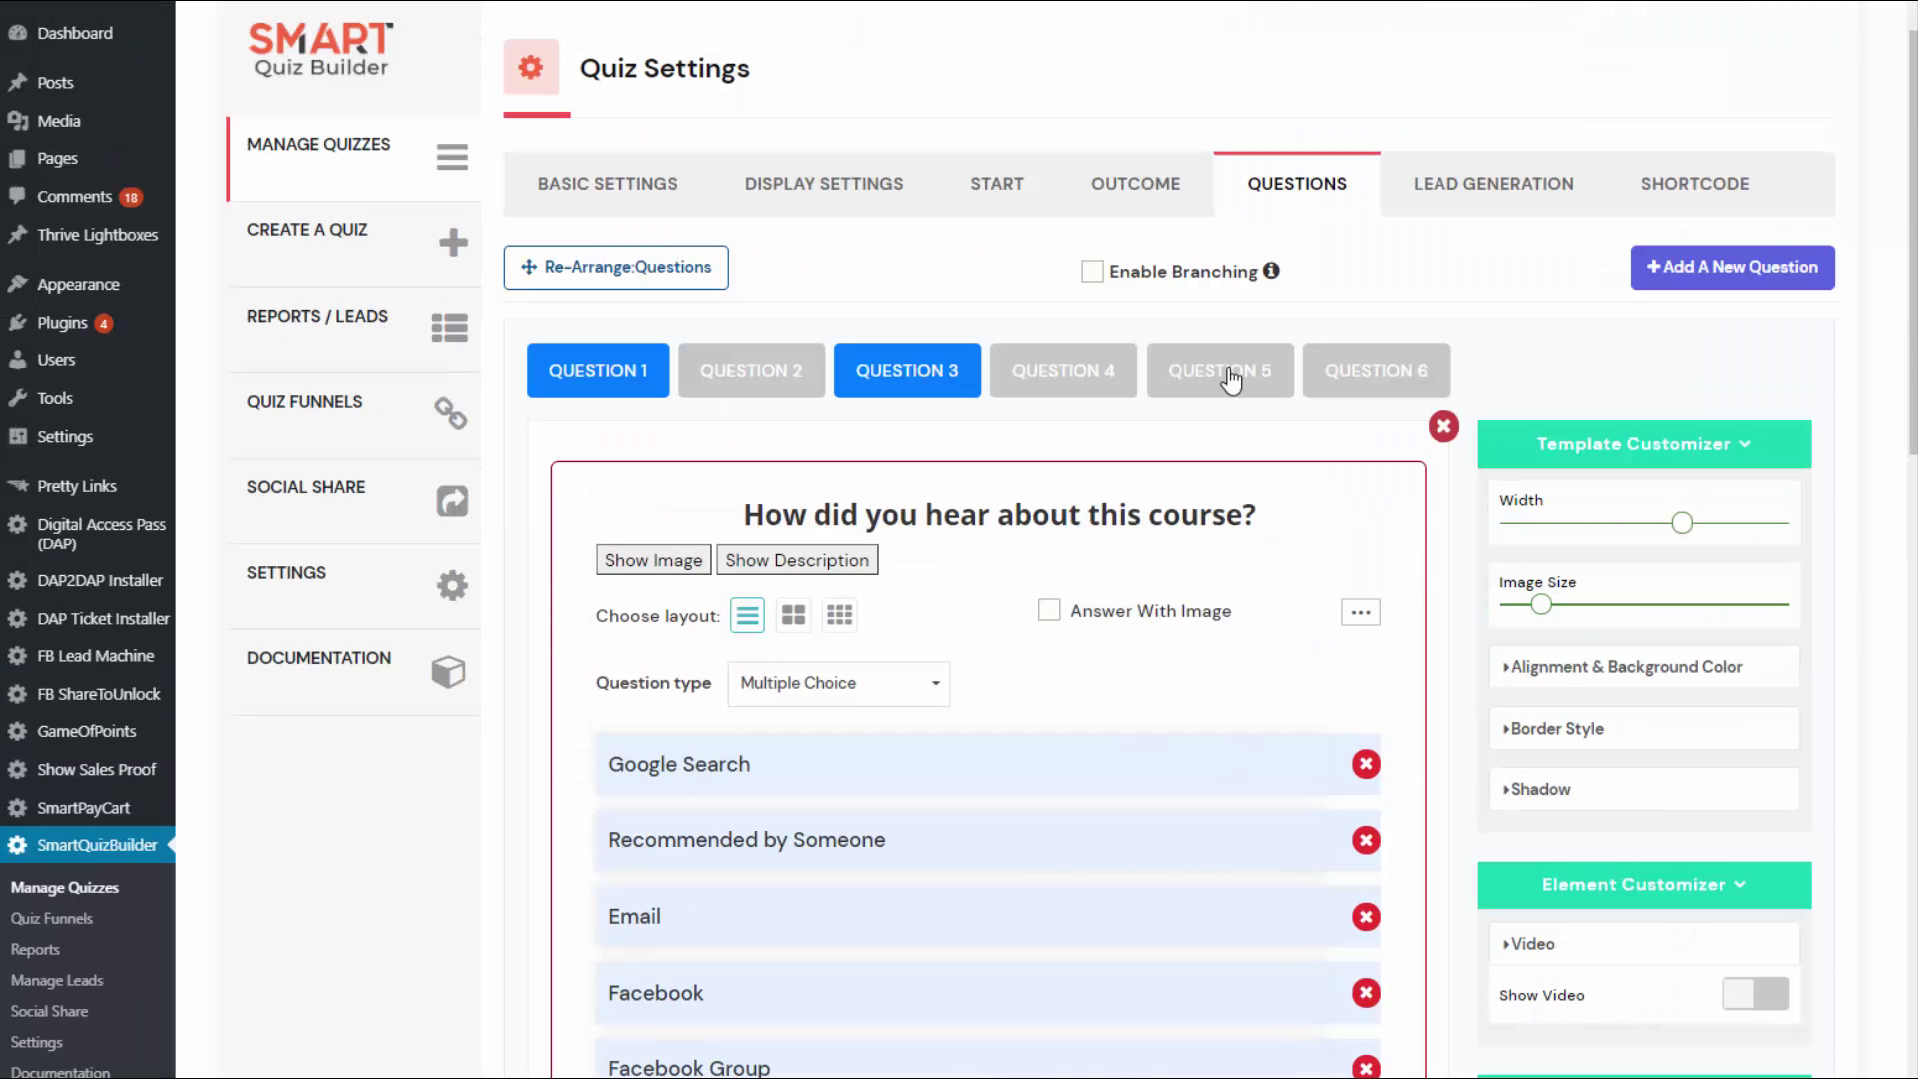
scroll(1517, 217, "up", 1)
Copy the quiz shortcode [SmartQuizBuilder id=5][/SmartQuizBuilder] from the Lead Generation shortcode settings.
left_click(1516, 210)
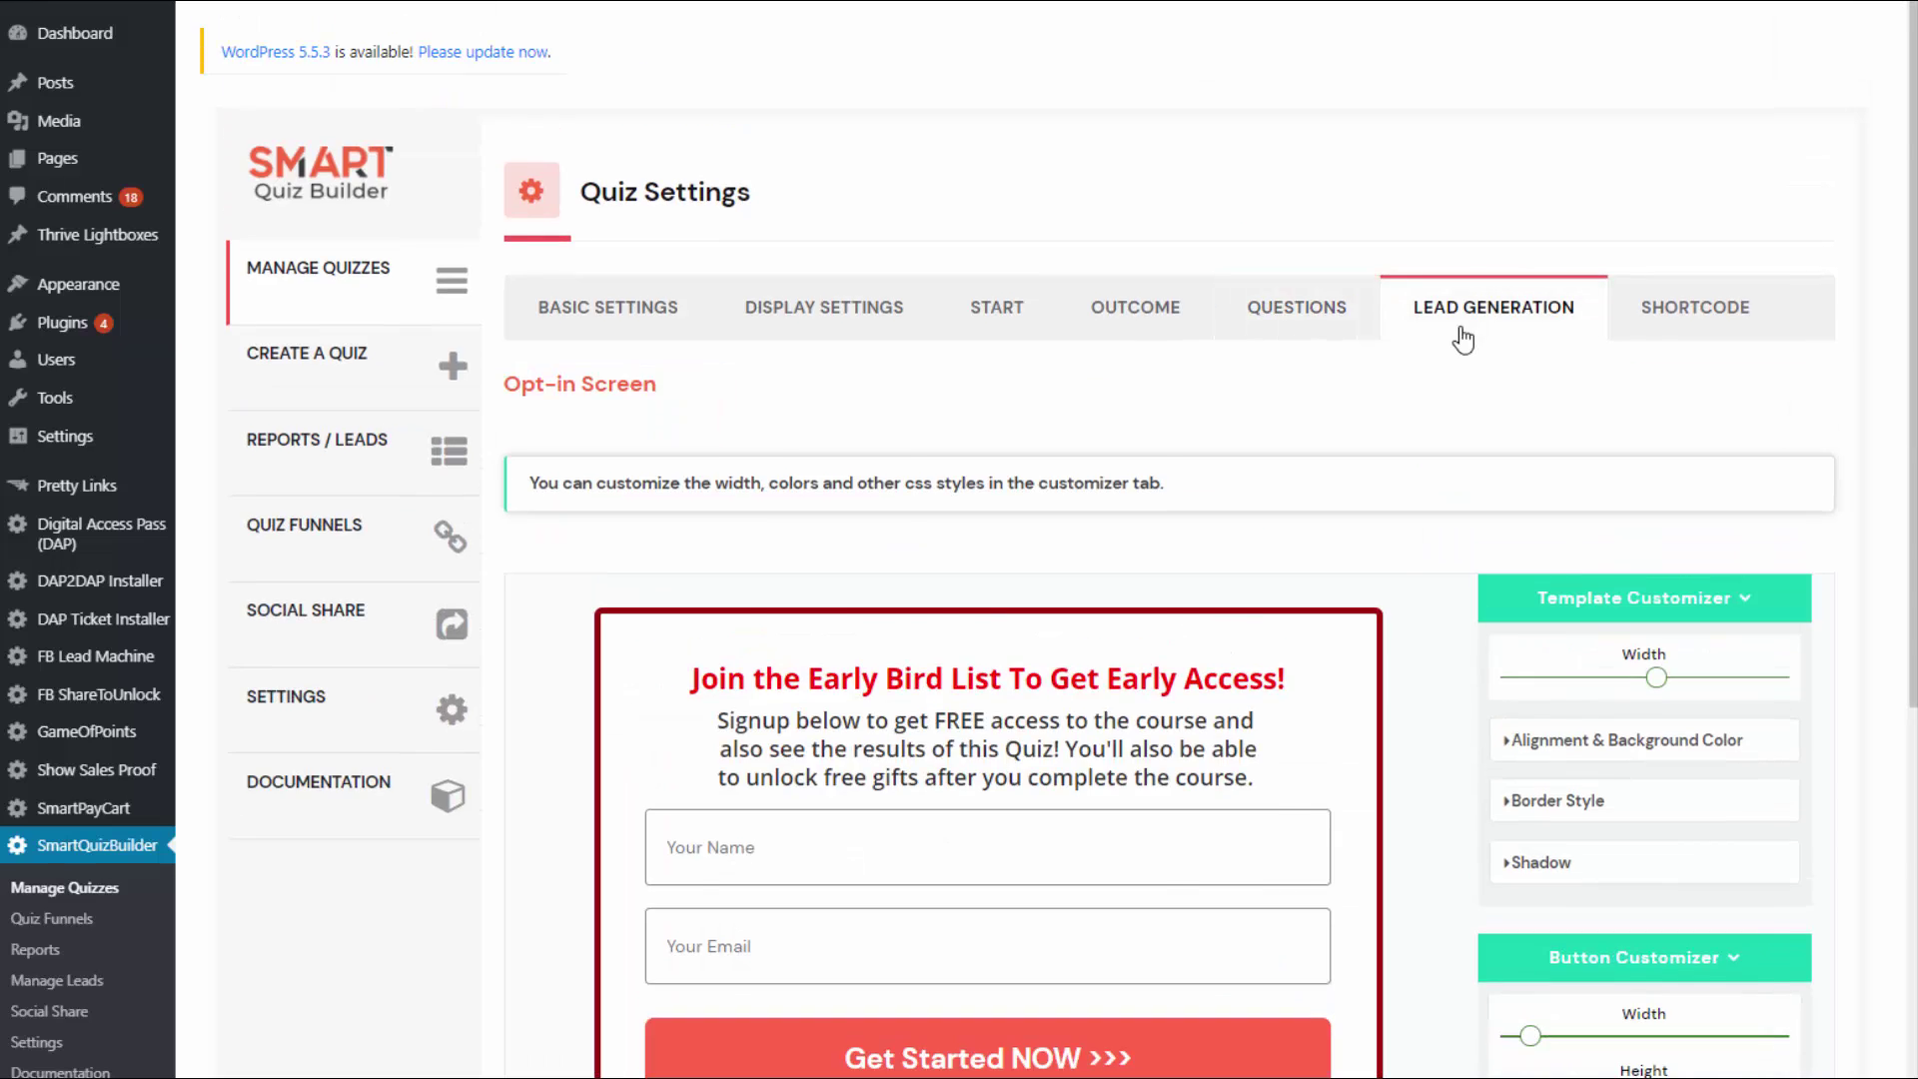
scroll(960, 539, "down", 1)
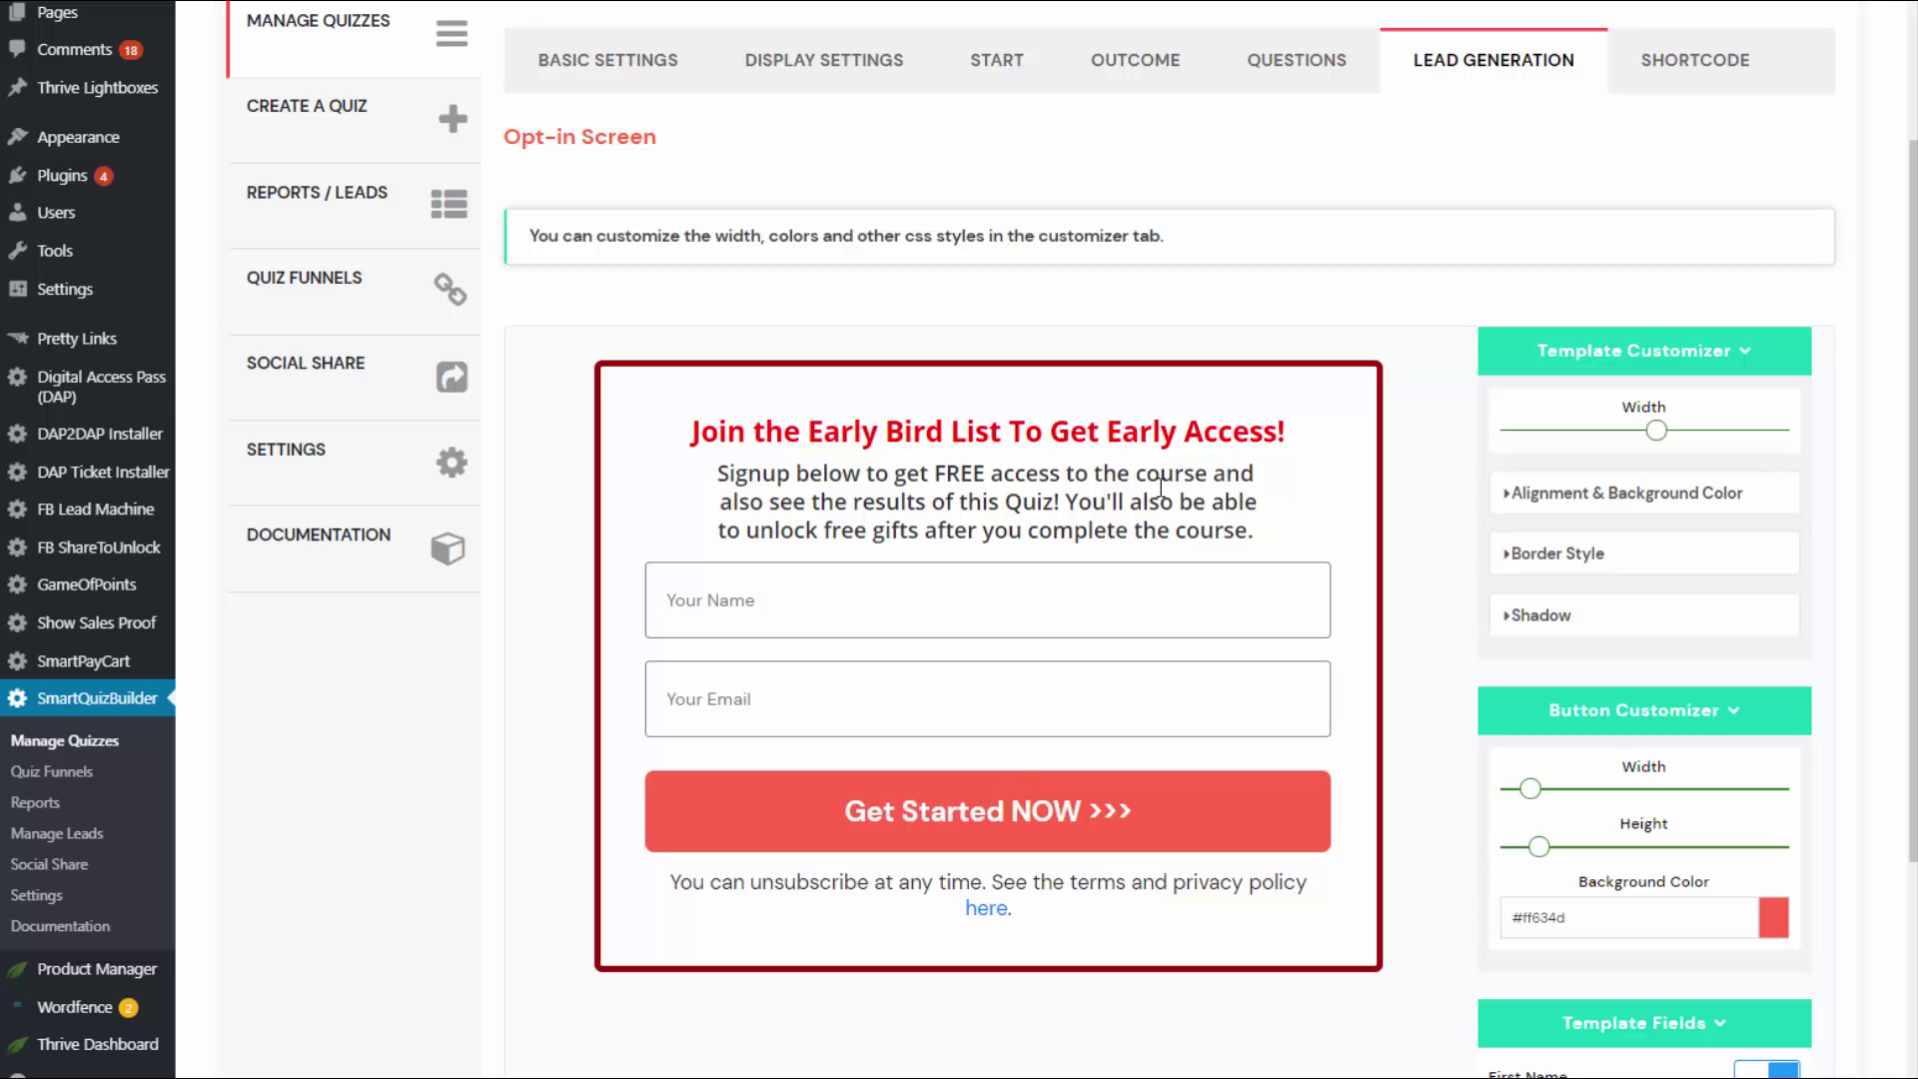
left_click(1695, 60)
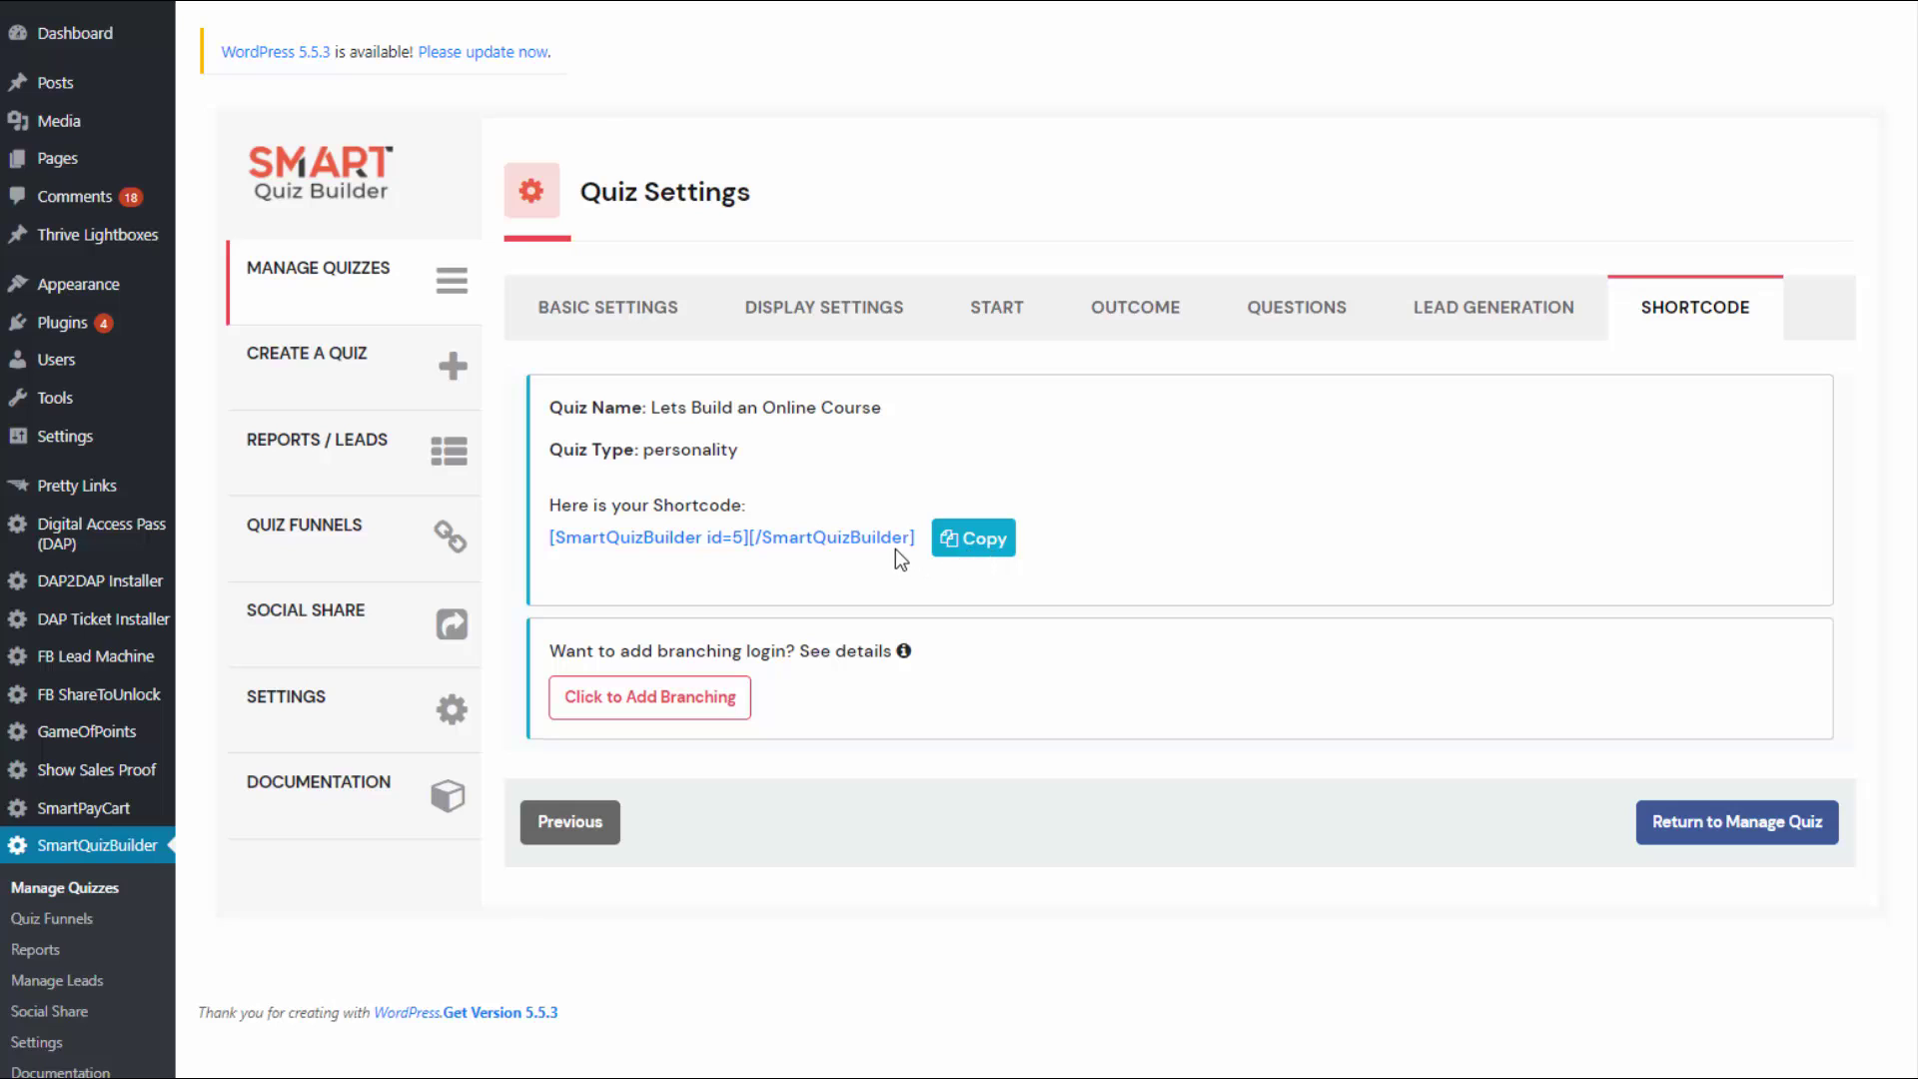
left_click(971, 540)
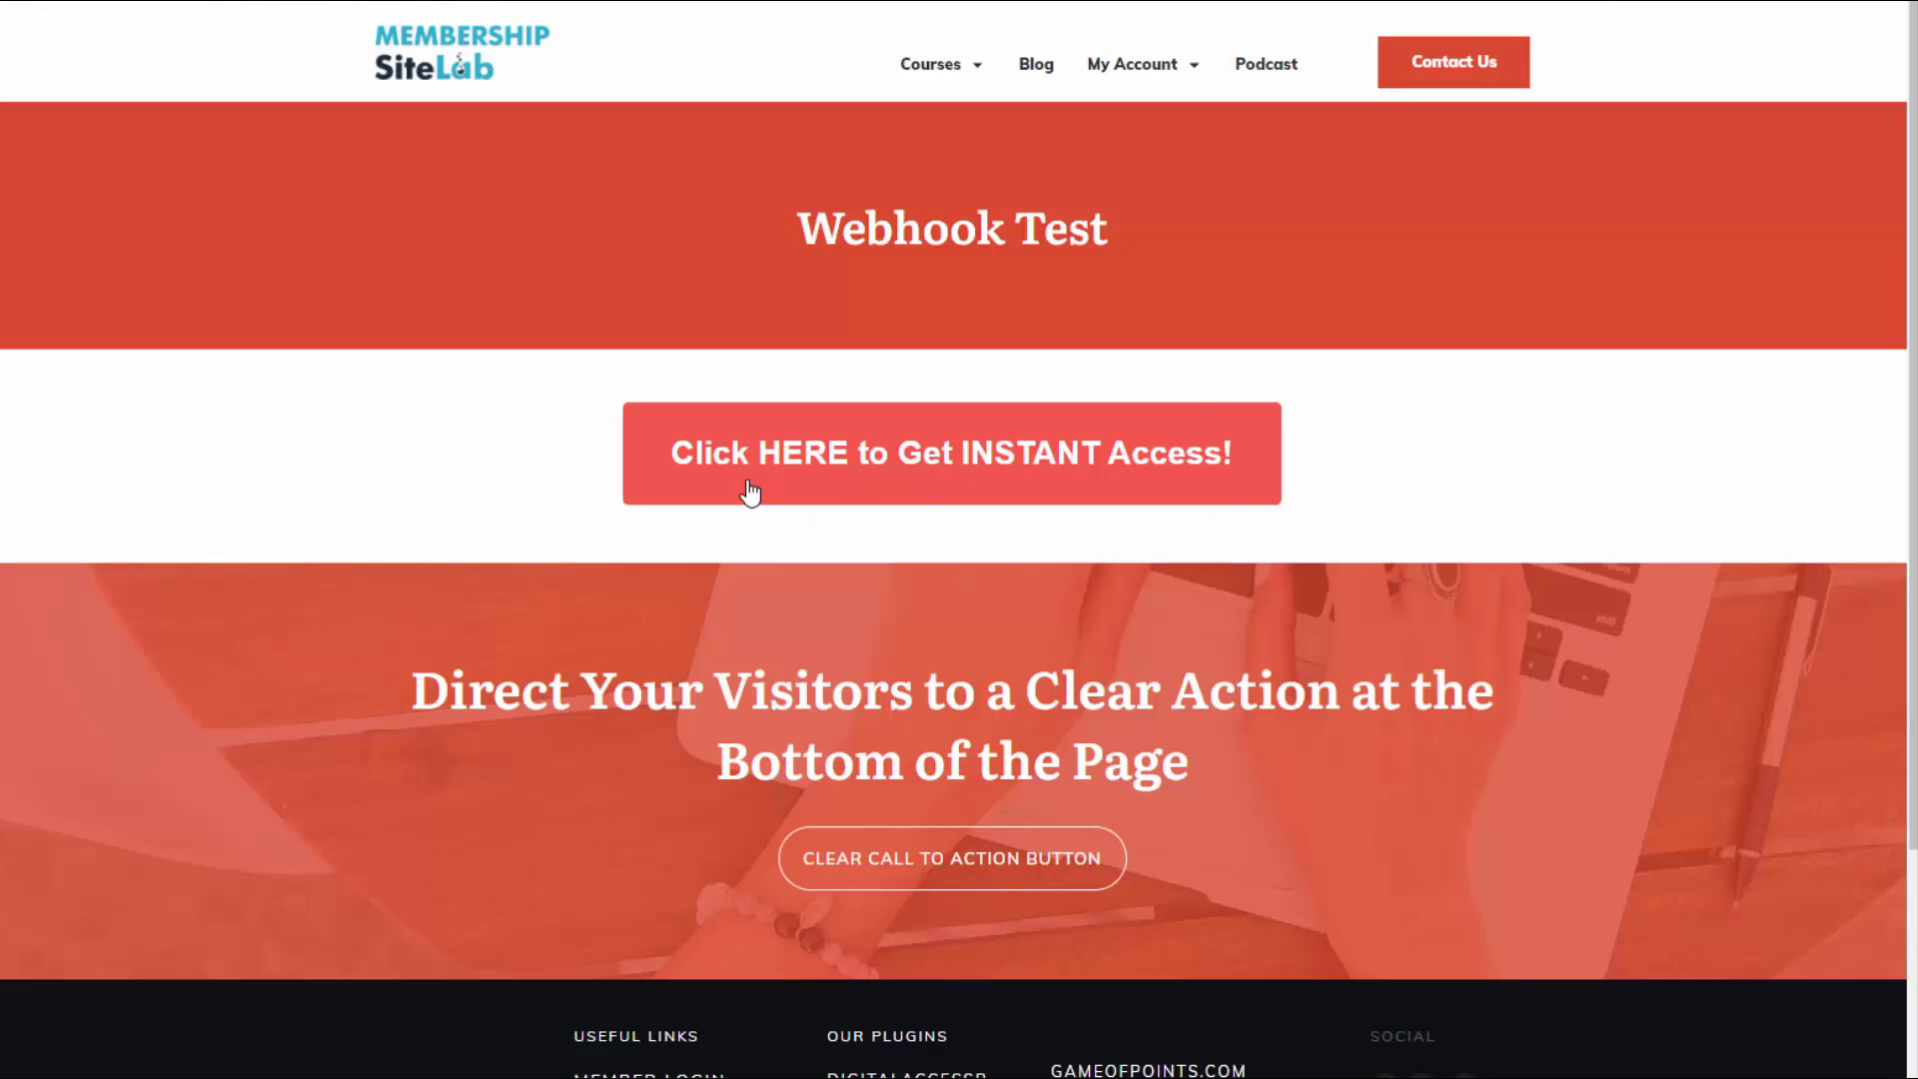
Start the Webhook Test quiz, answering Google Search, action taker, No Audience and the following questions.
left_click(1027, 495)
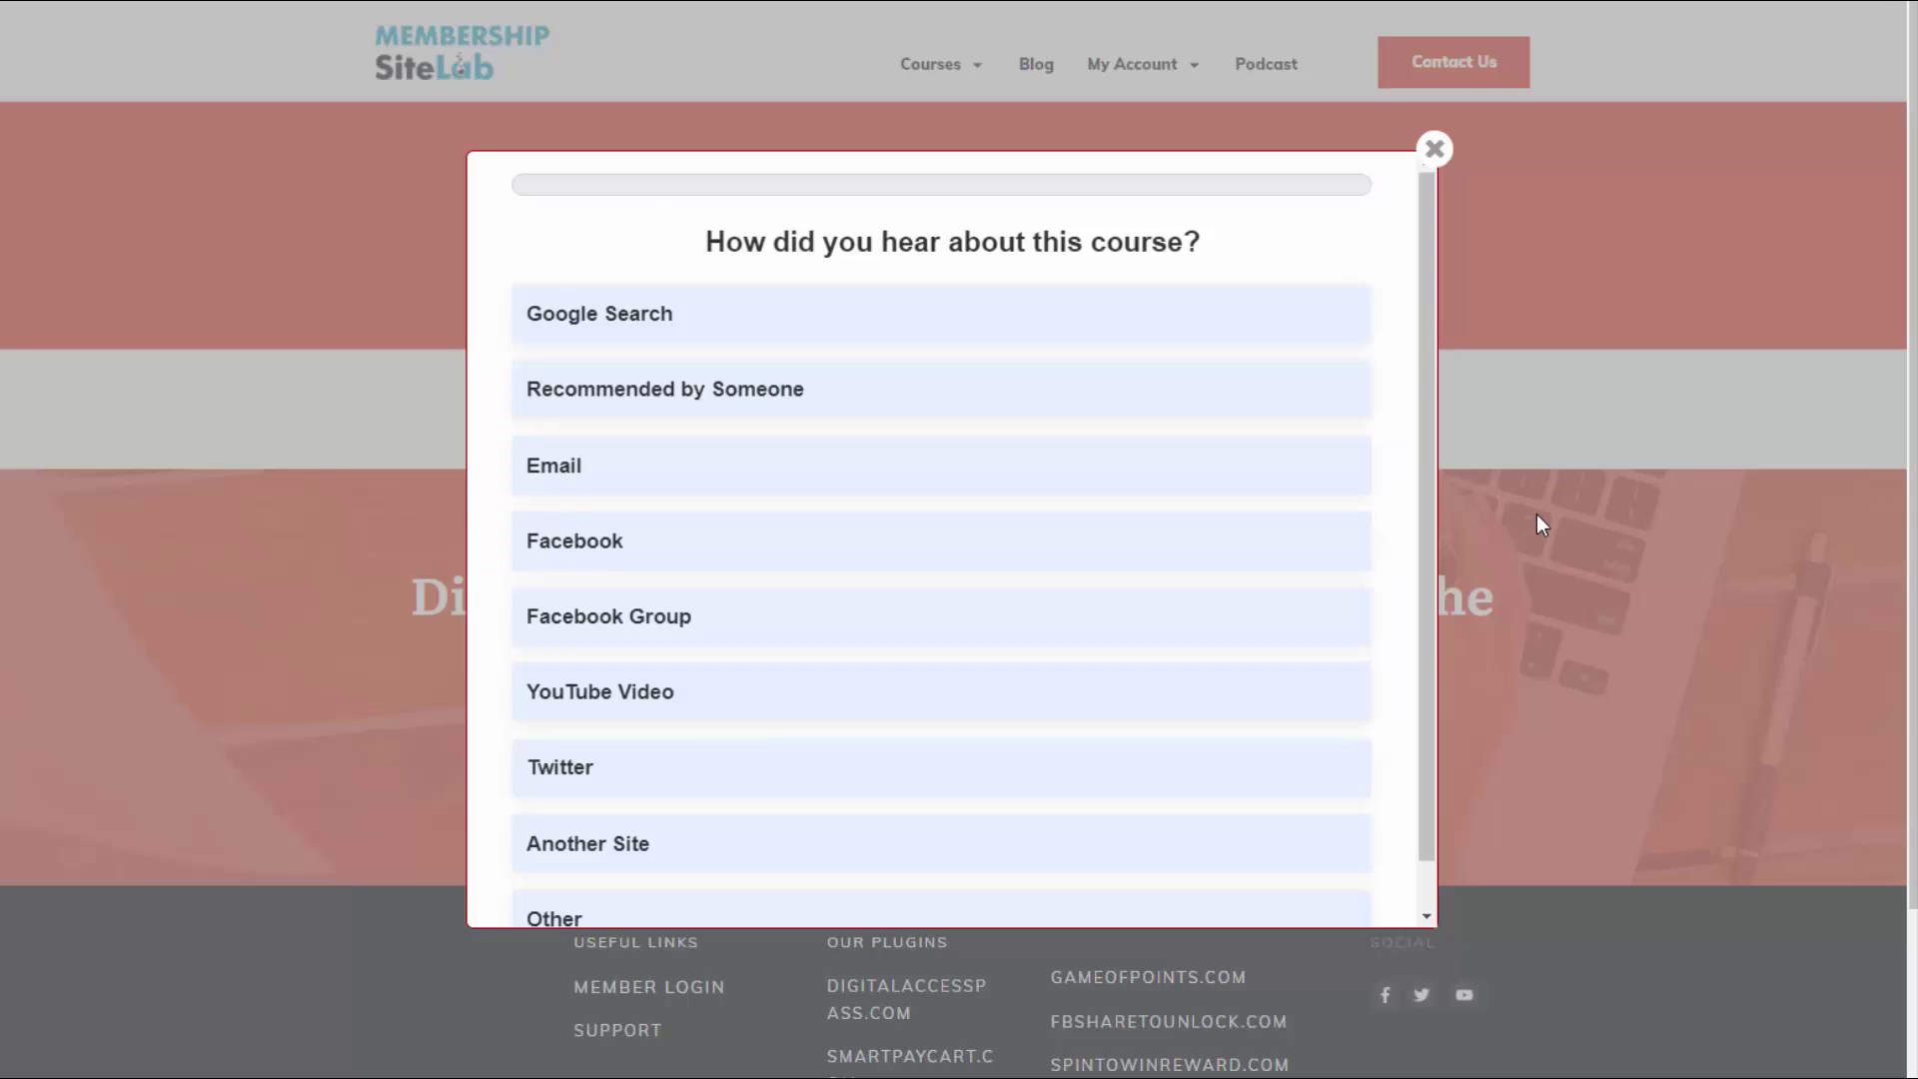
left_click(885, 314)
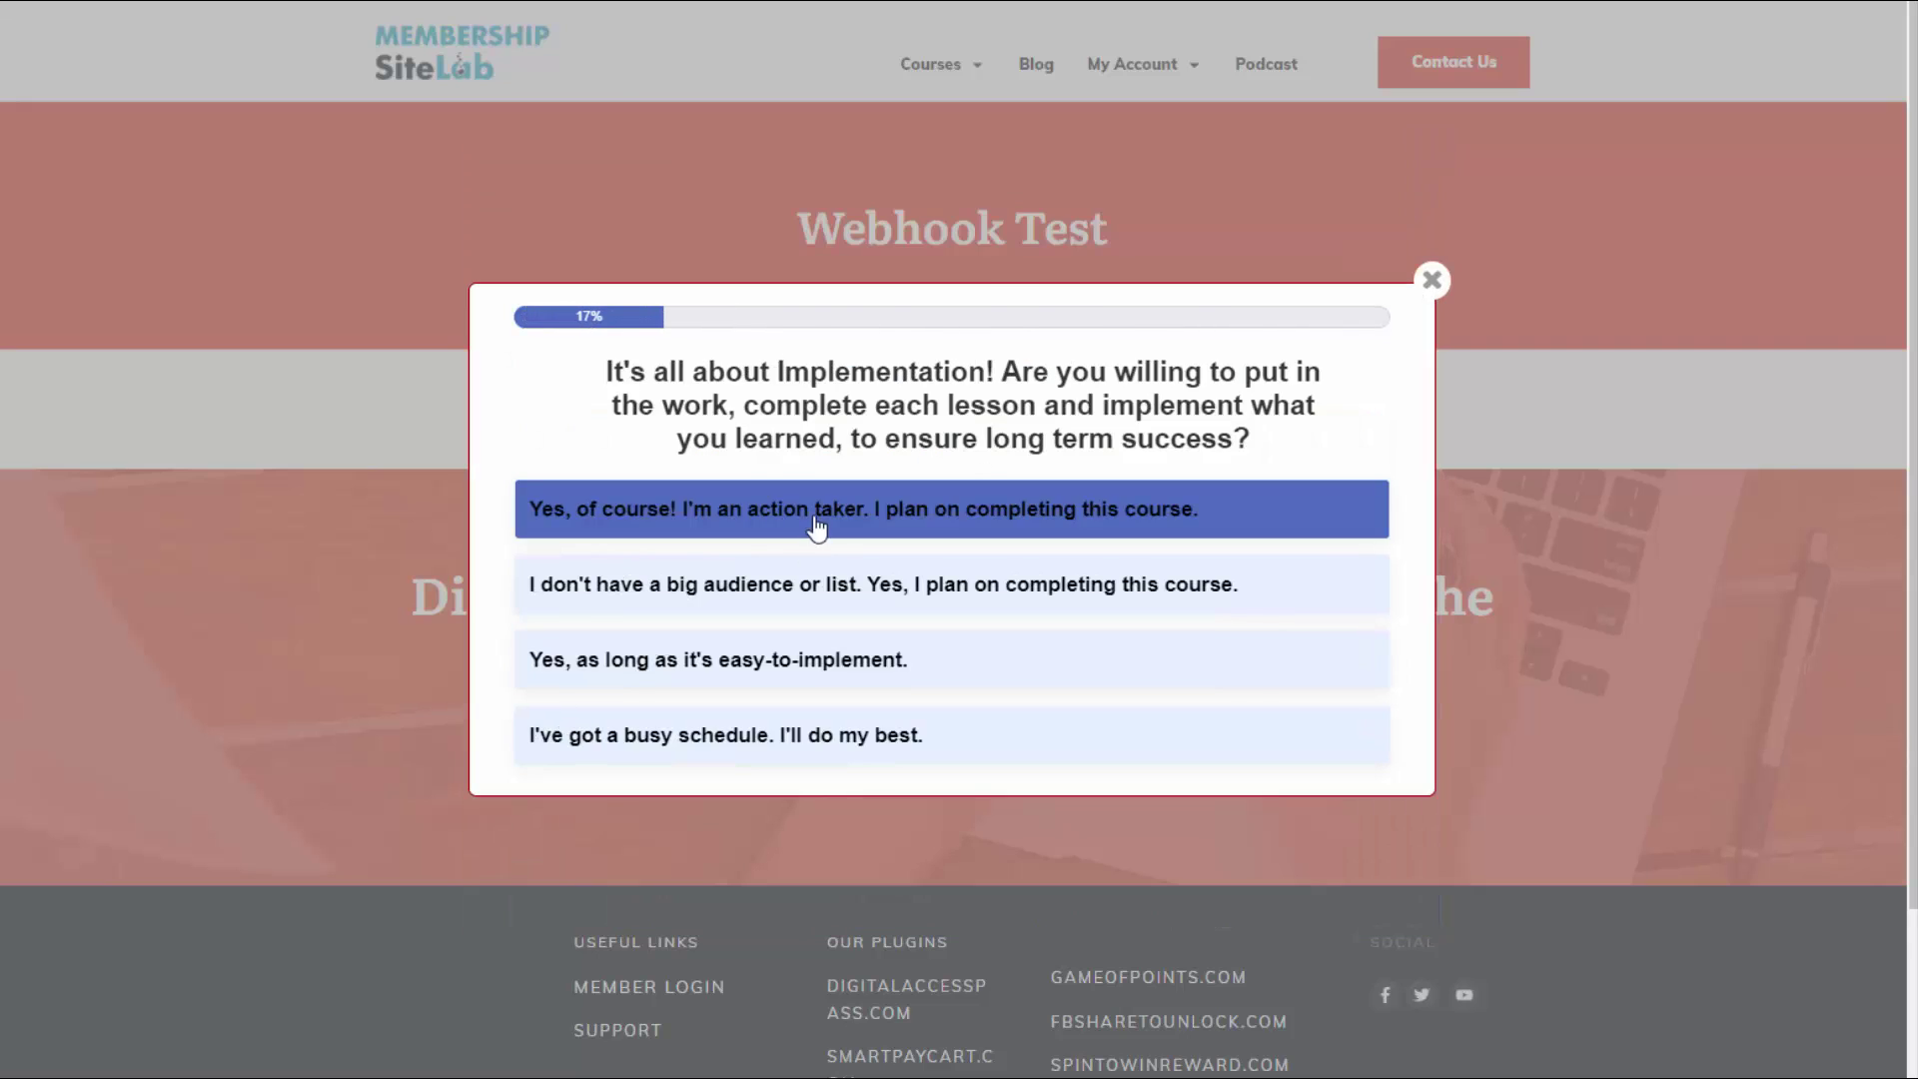
left_click(817, 518)
left_click(546, 422)
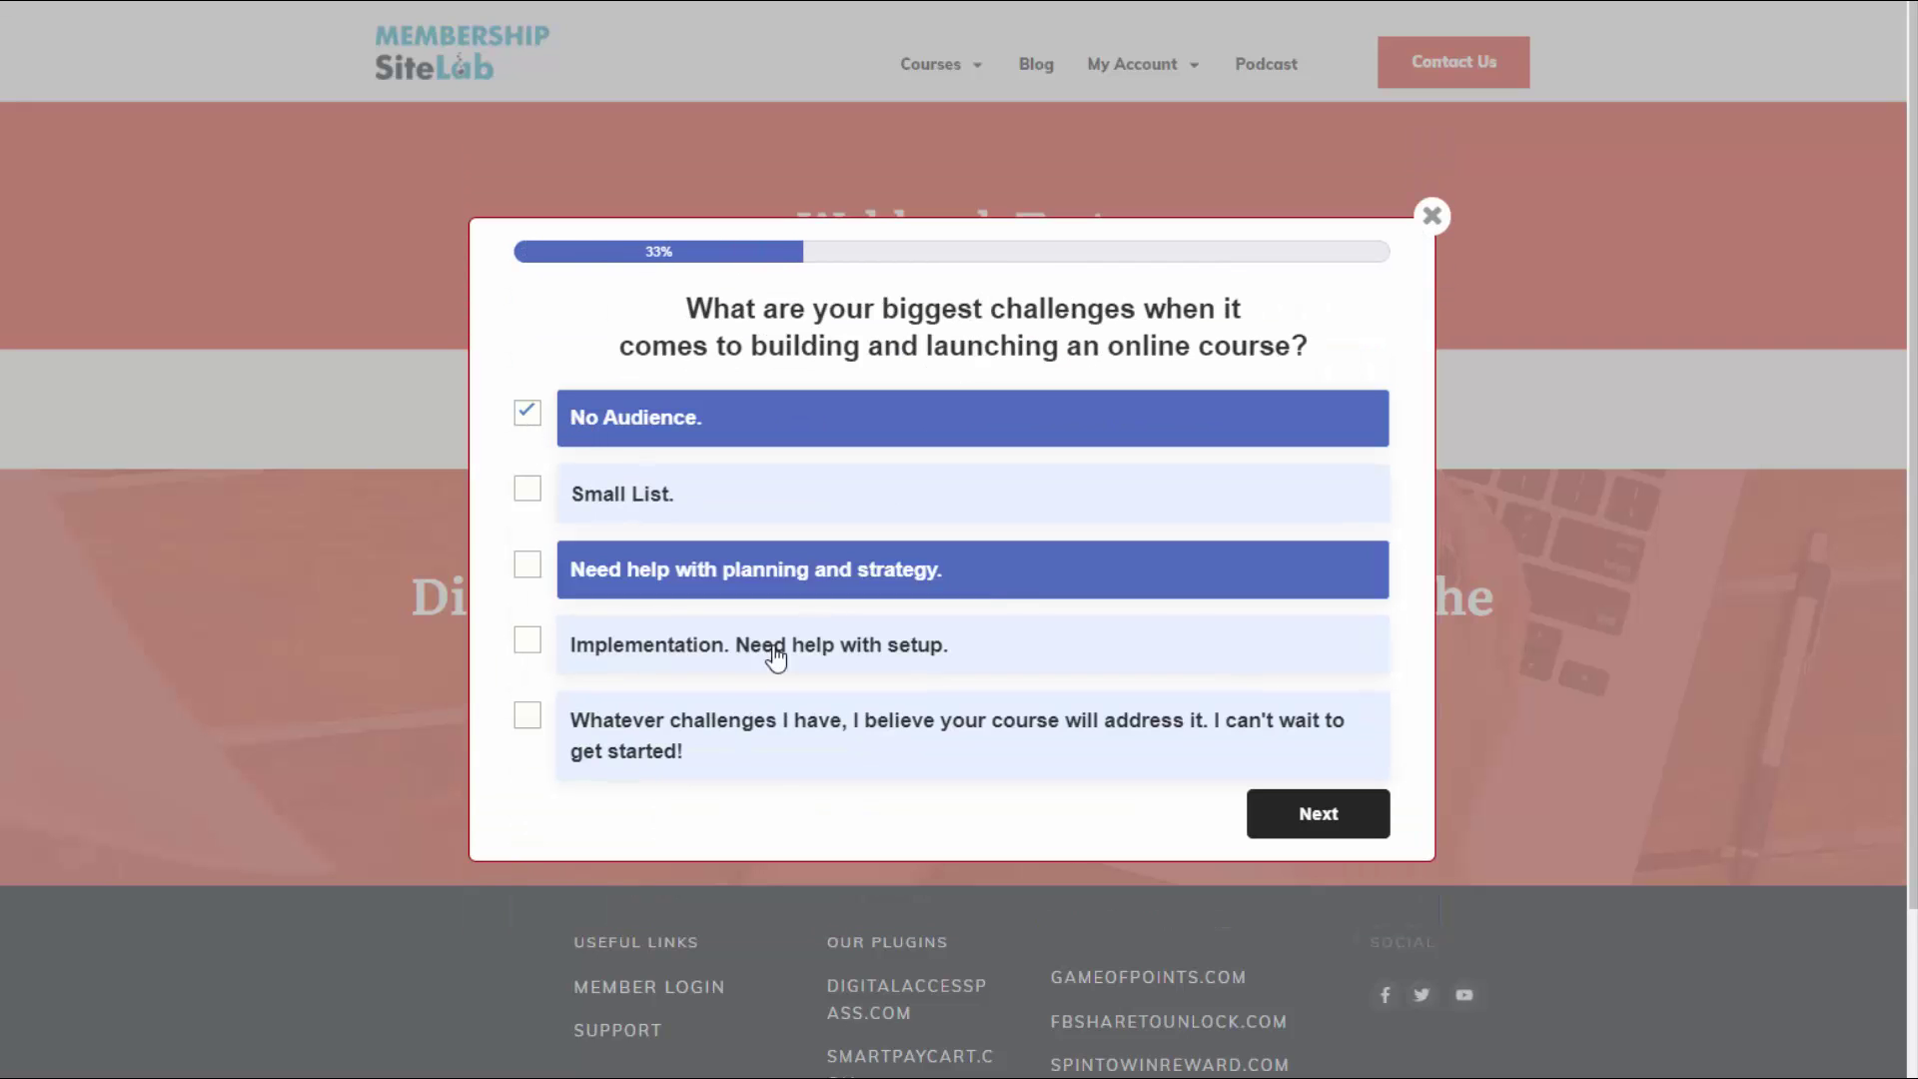
left_click(1297, 809)
left_click(703, 804)
left_click(808, 779)
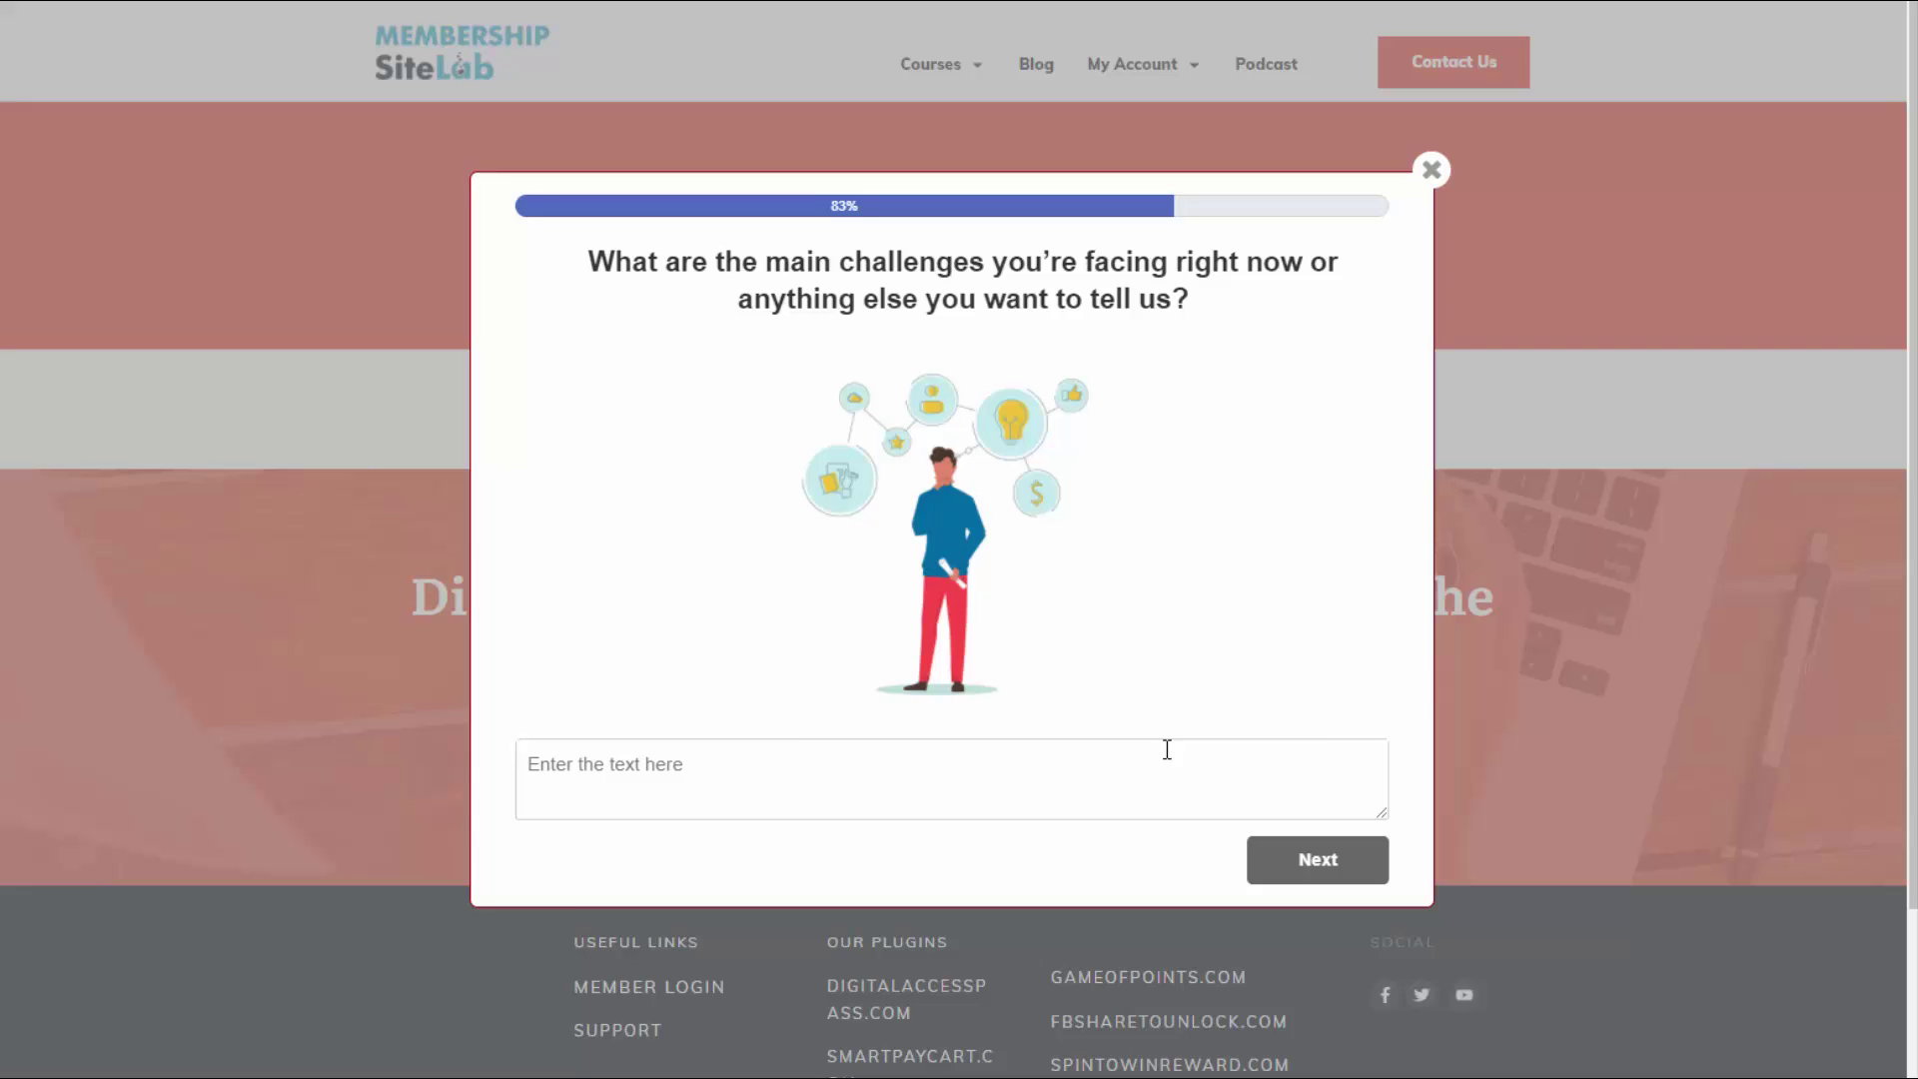
Give the free-text answer and submit the signup form for course access.
left_click(1167, 751)
type("tes")
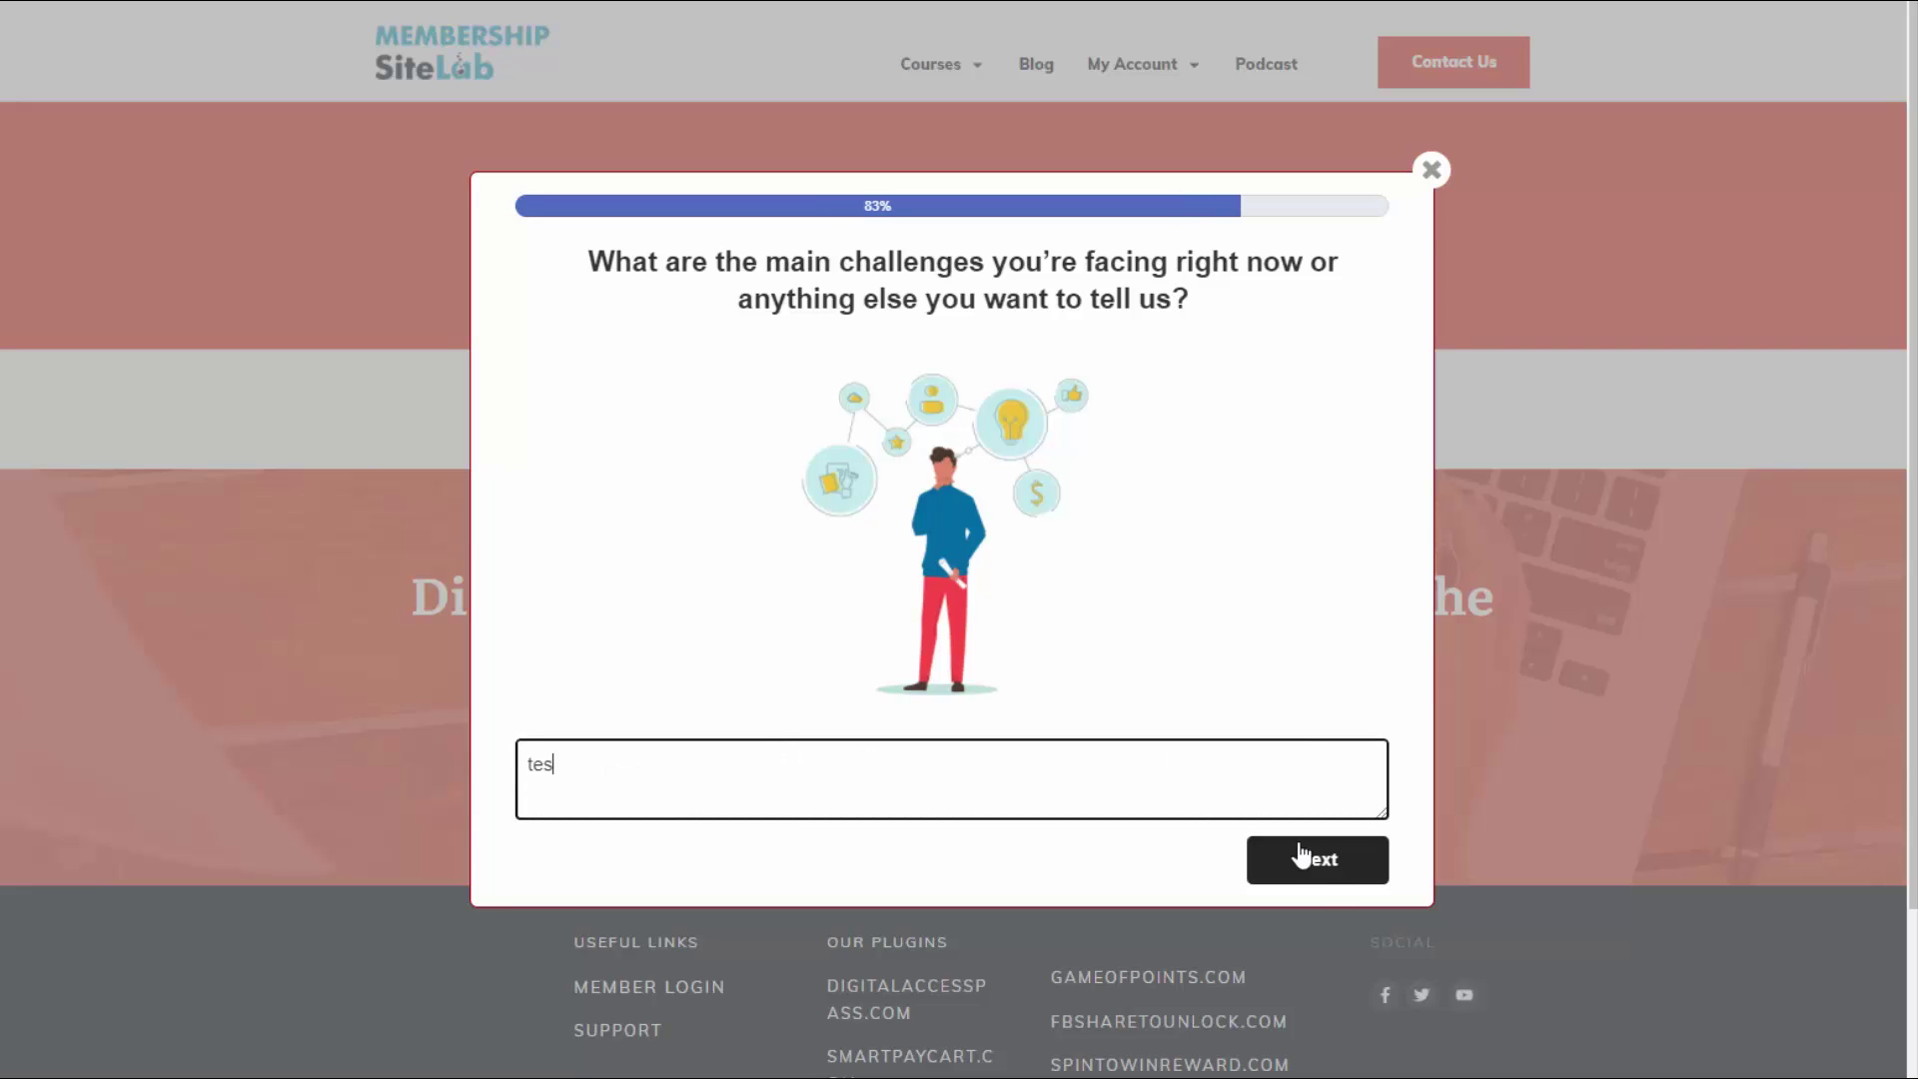
type("t")
left_click(1300, 856)
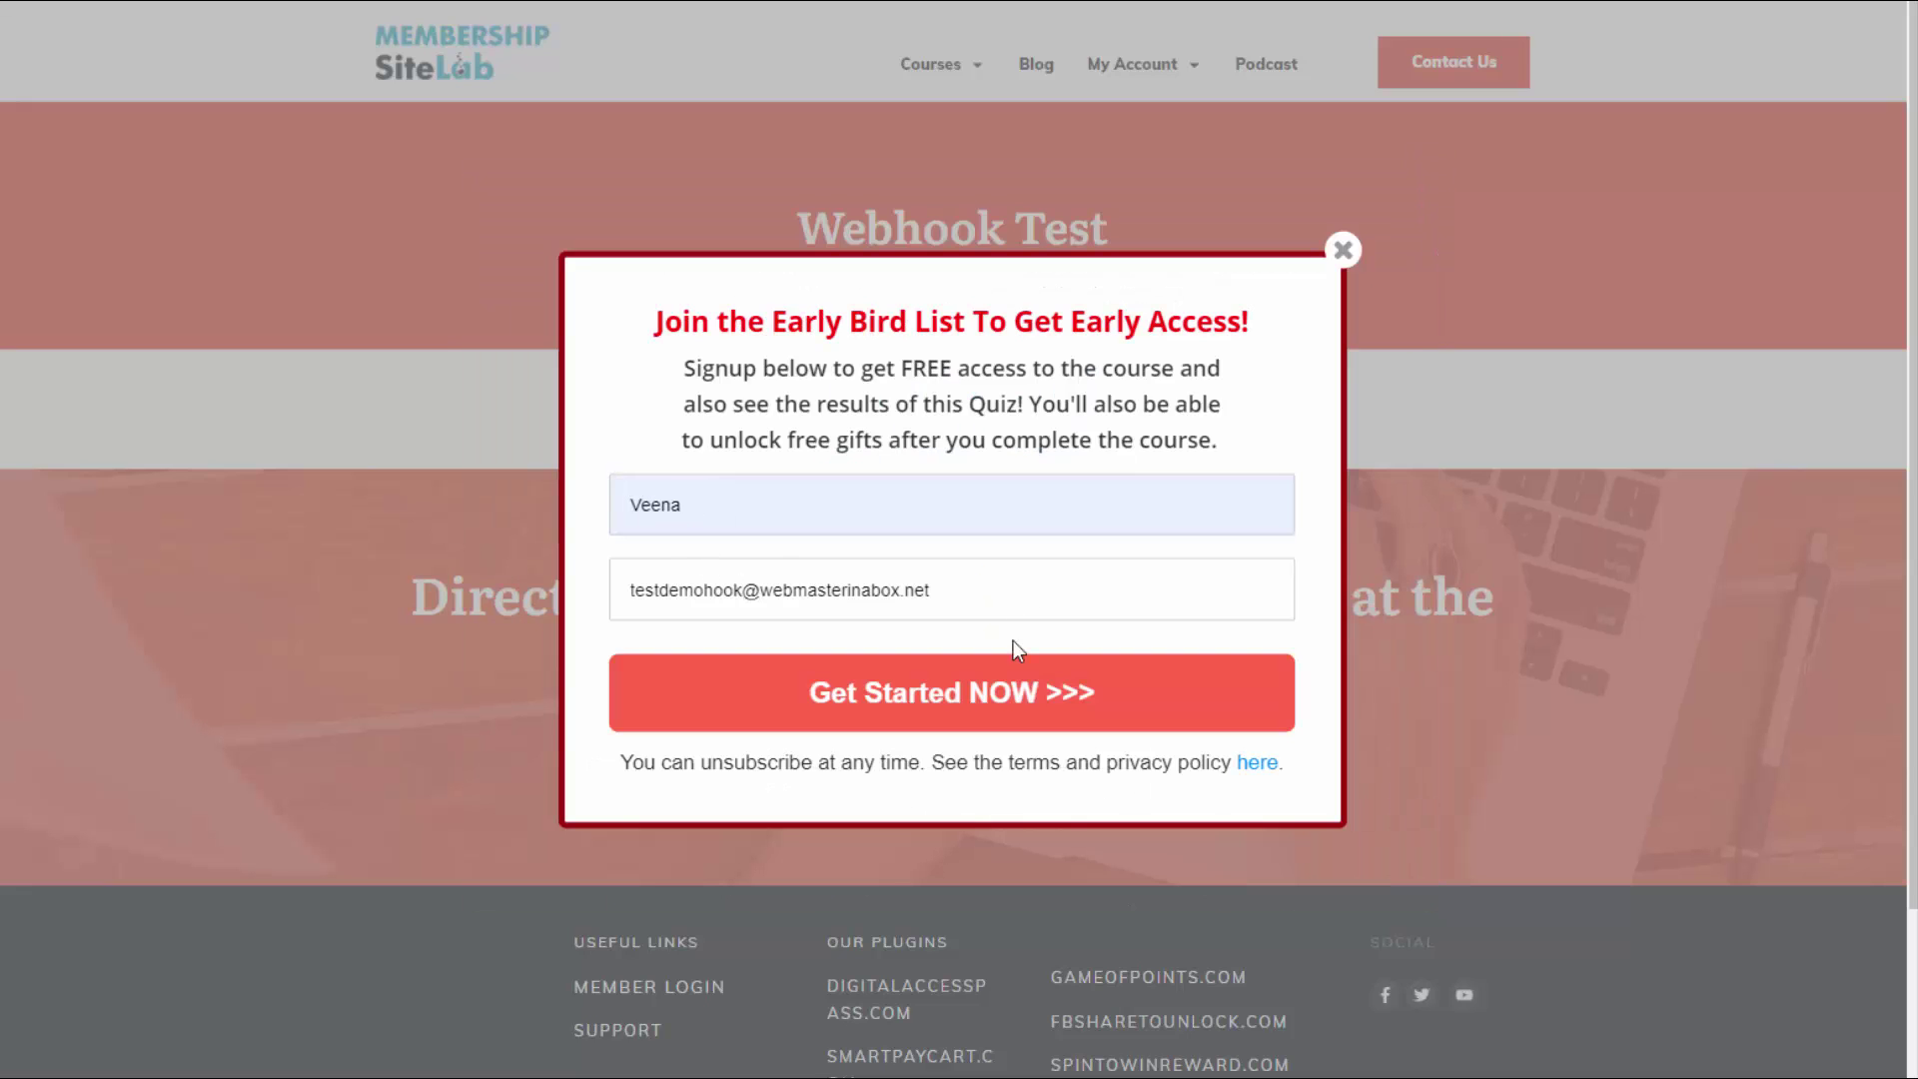
left_click(989, 692)
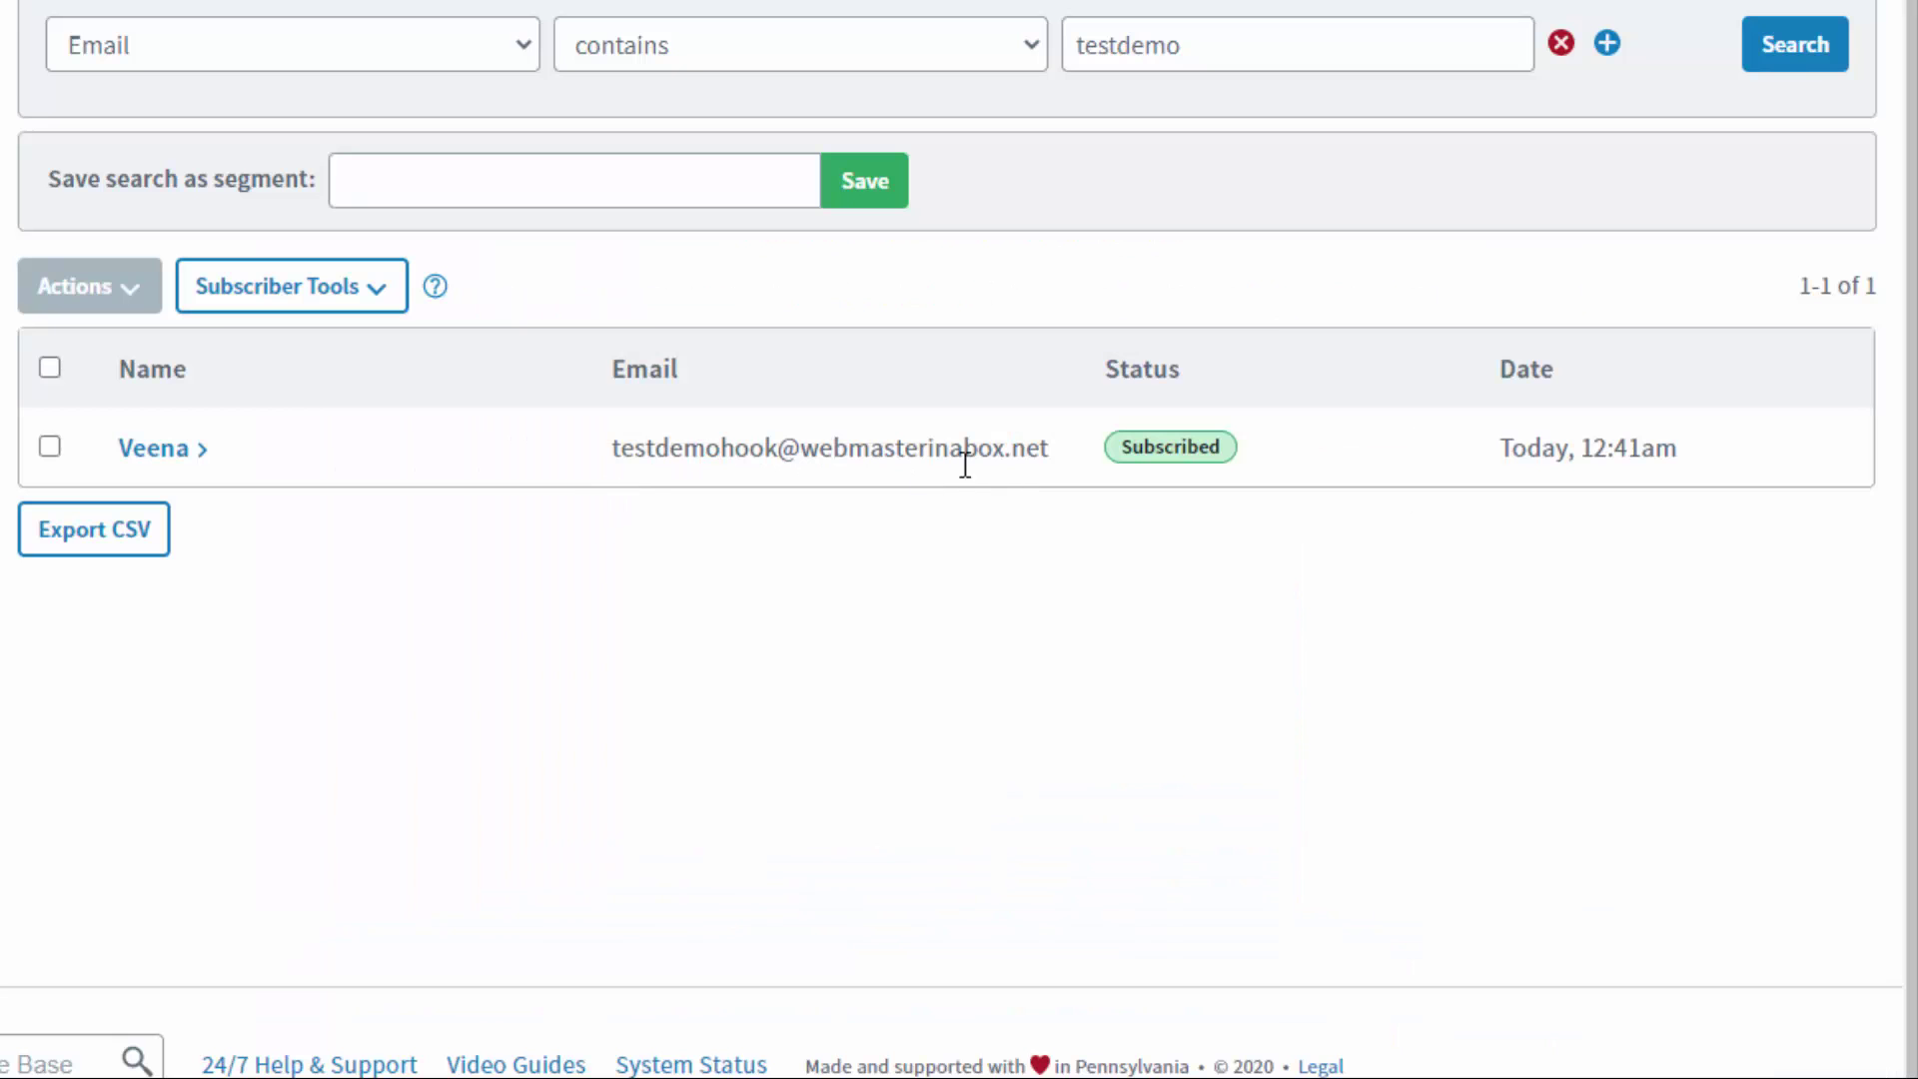
Highlight the new subscriber's added date, today at 12:41am, in the AWeber search results.
left_click_drag(1499, 447, 1678, 448)
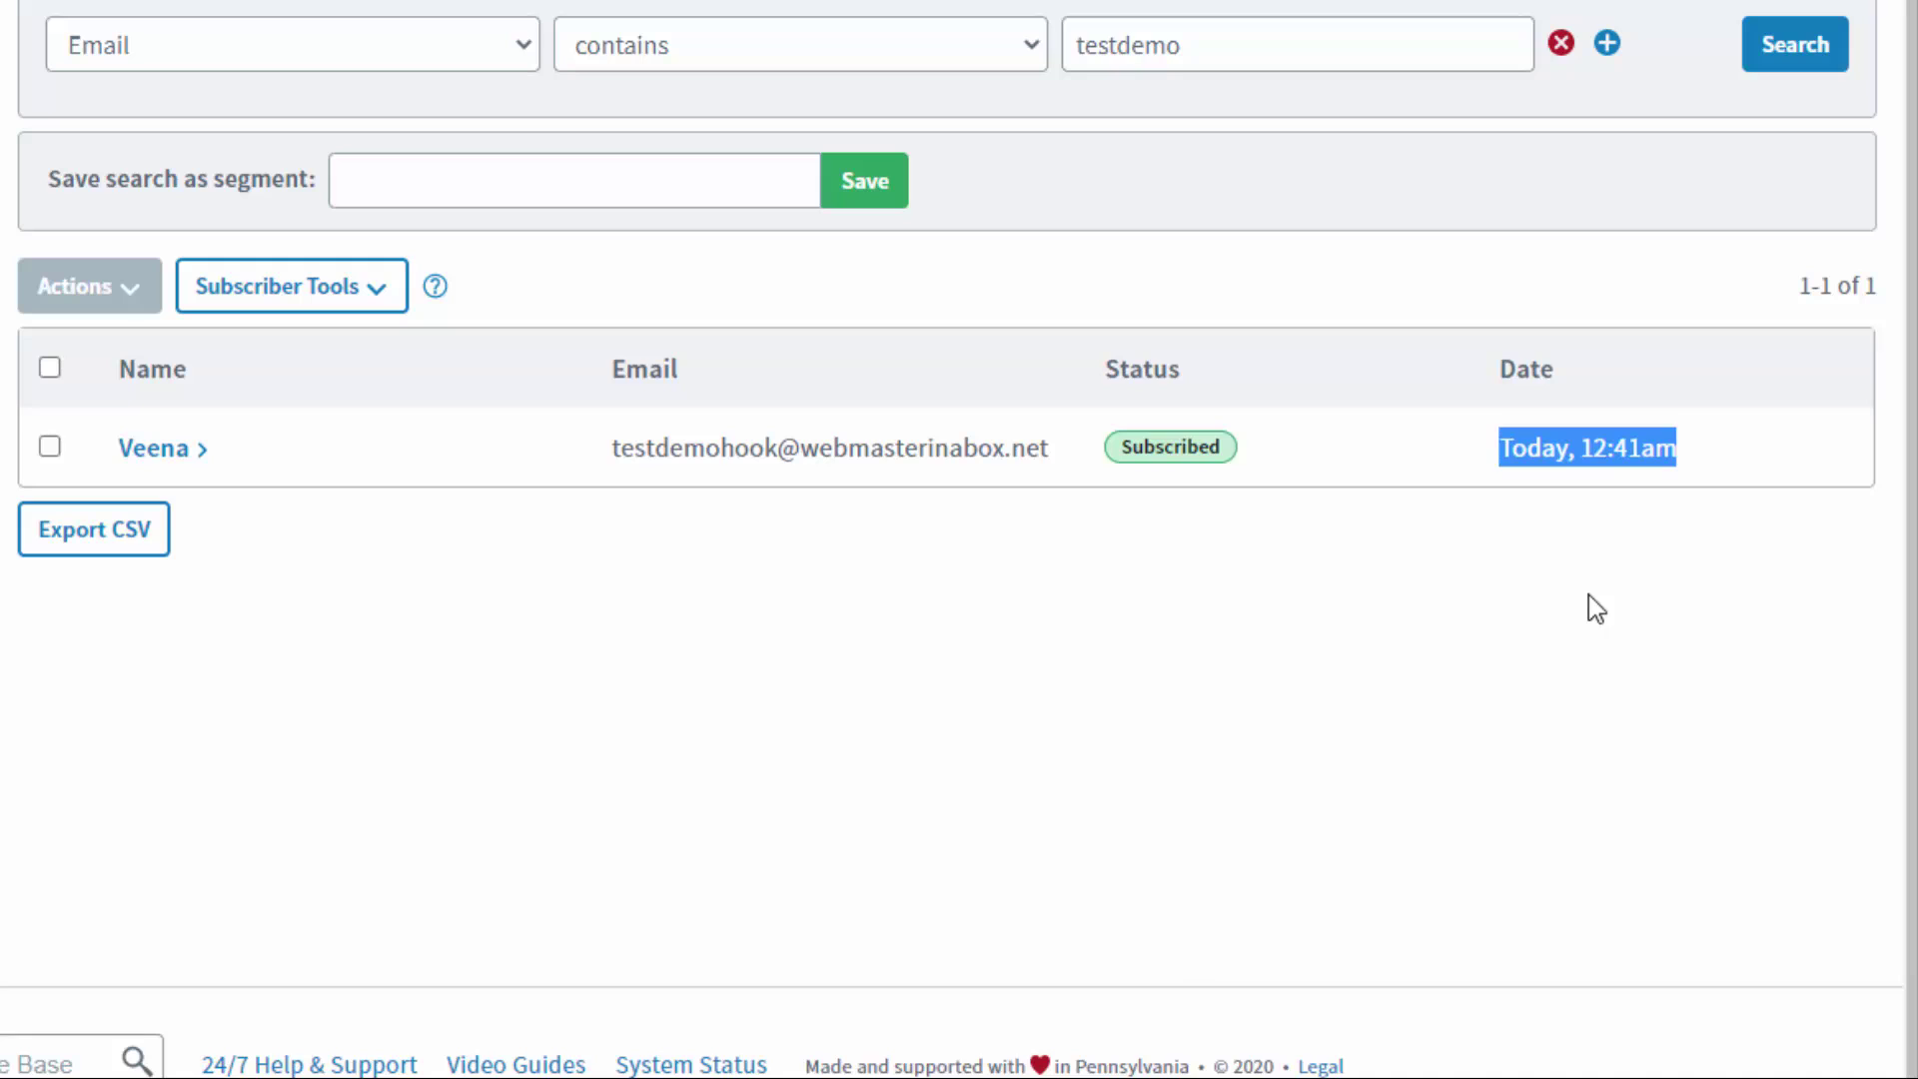